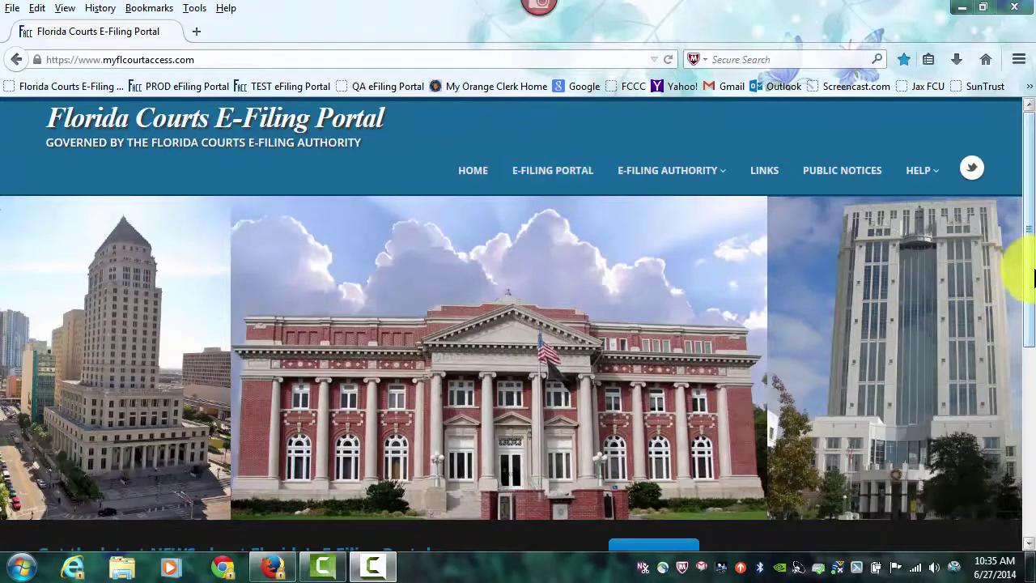
# Step: Load the TEST eFiling Portal login page from the Firefox bookmark
pyautogui.moveTo(1029, 268); pyautogui.dragTo(1000, 360)
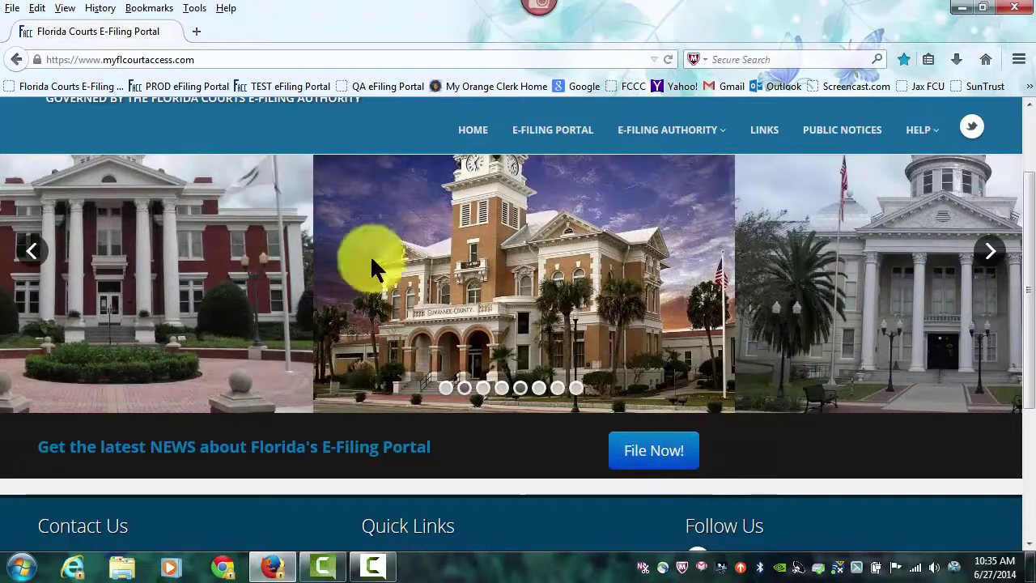
pyautogui.click(300, 85)
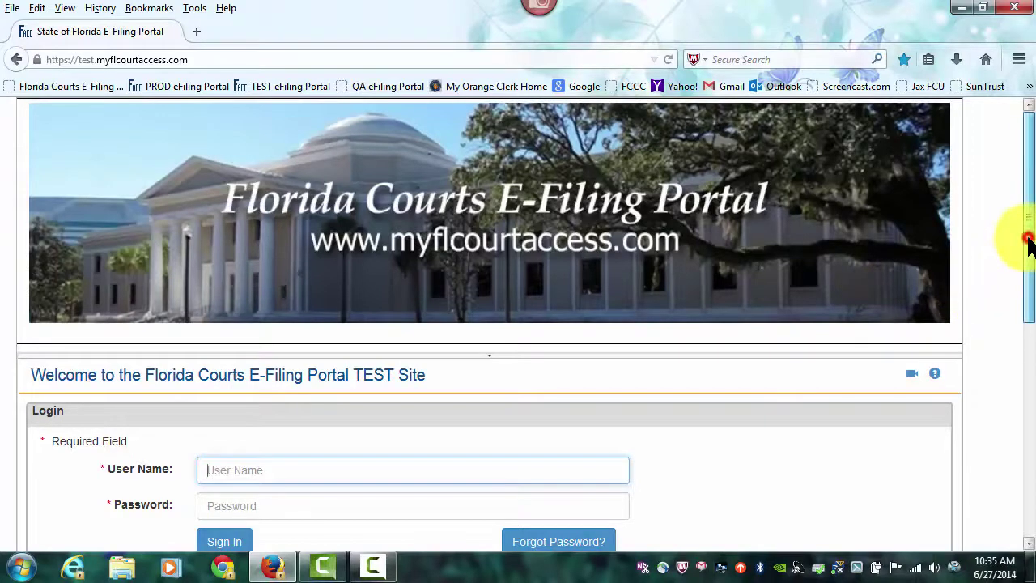
# Step: Sign in with the filer's user name and the saved password
pyautogui.moveTo(1029, 253); pyautogui.dragTo(1017, 286)
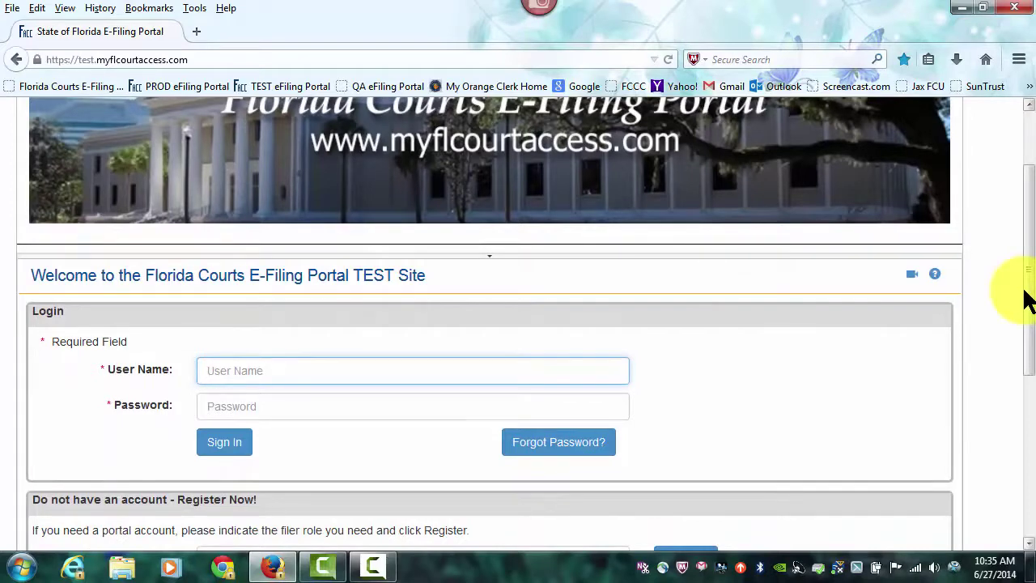
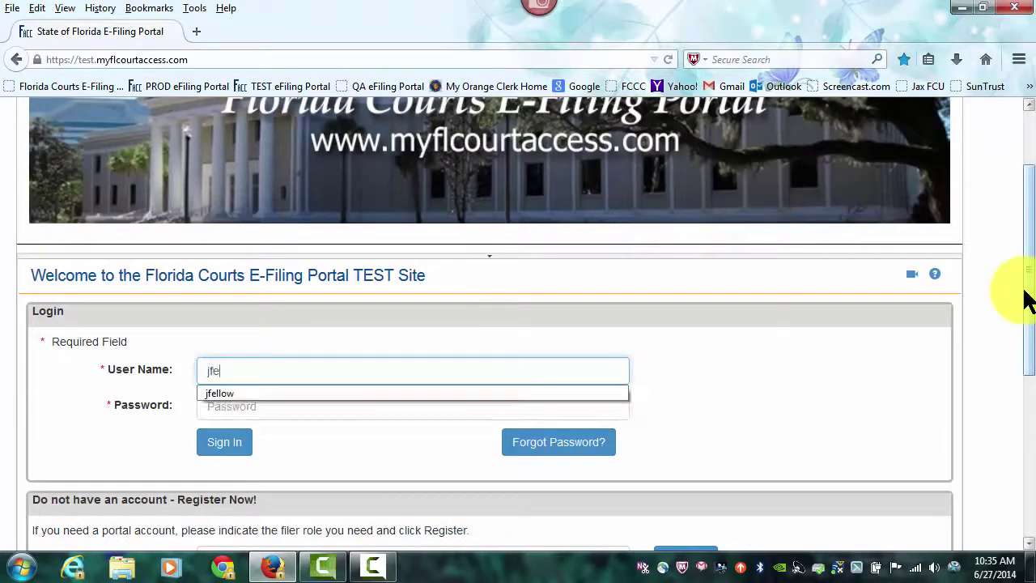
pyautogui.press('Tab')
pyautogui.press('Tab')
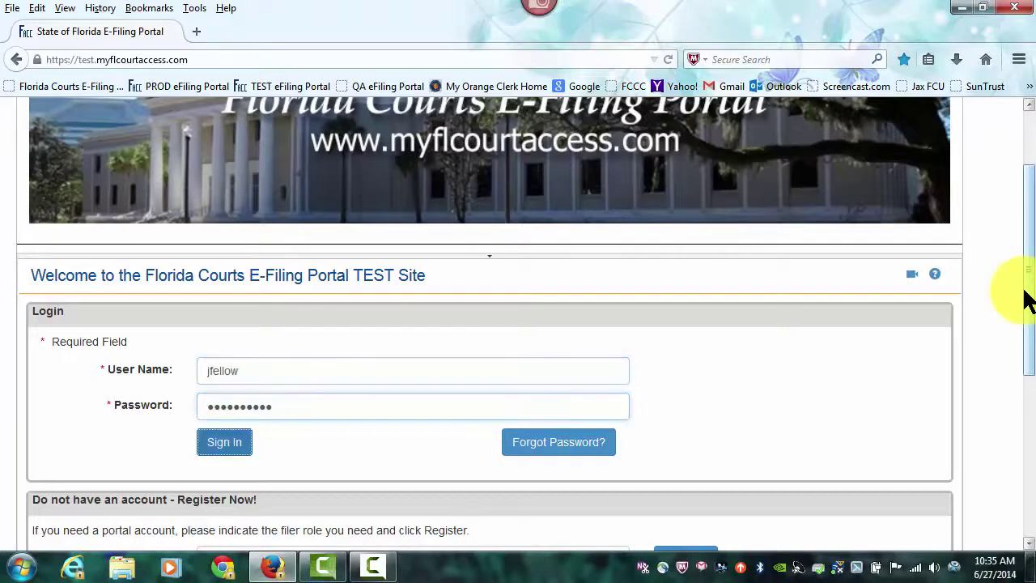
pyautogui.press('Return')
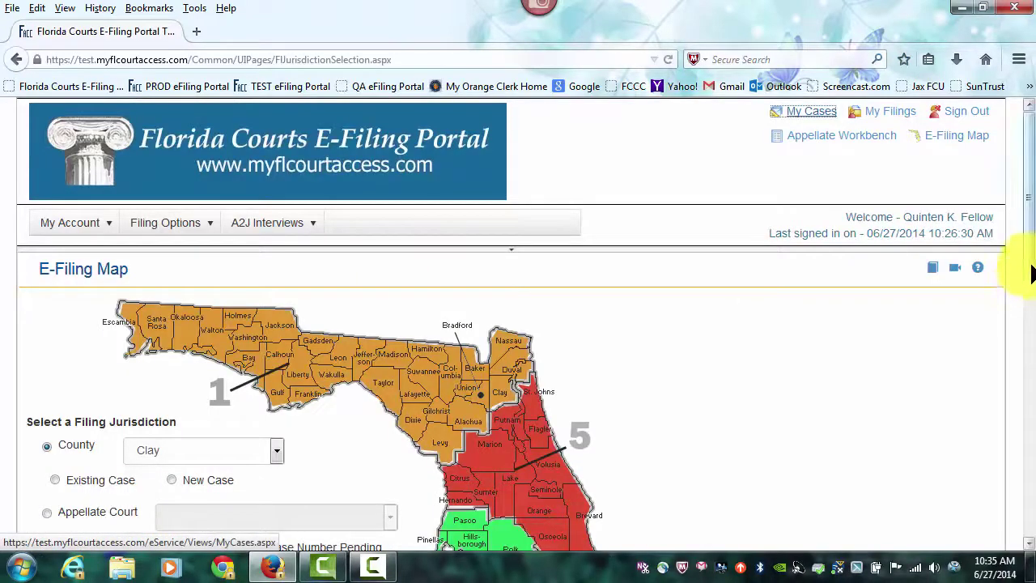
# Step: Pick Duval County on the map and start filing a New Case
pyautogui.moveTo(1032, 212); pyautogui.dragTo(1032, 298)
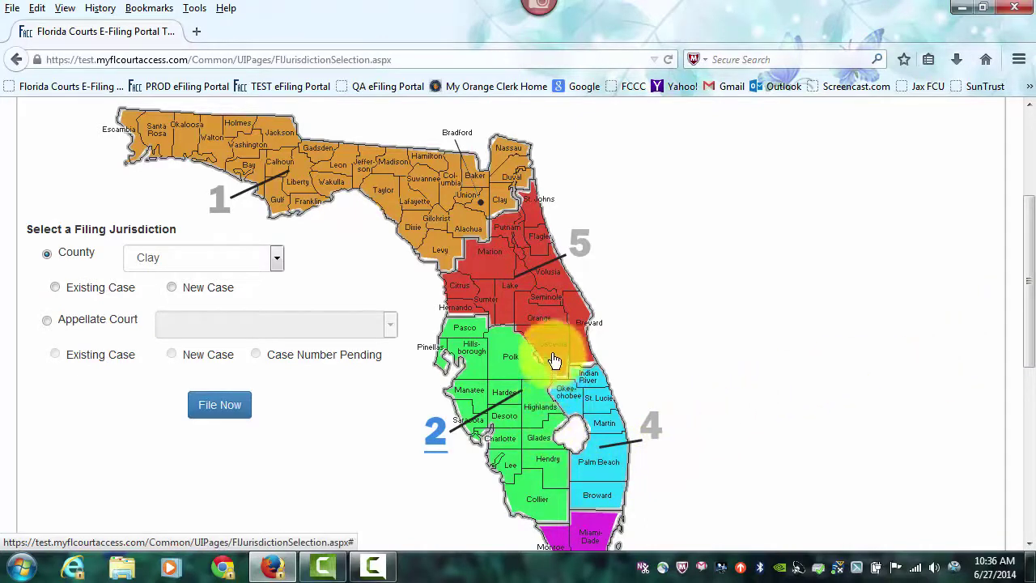
pyautogui.click(276, 257)
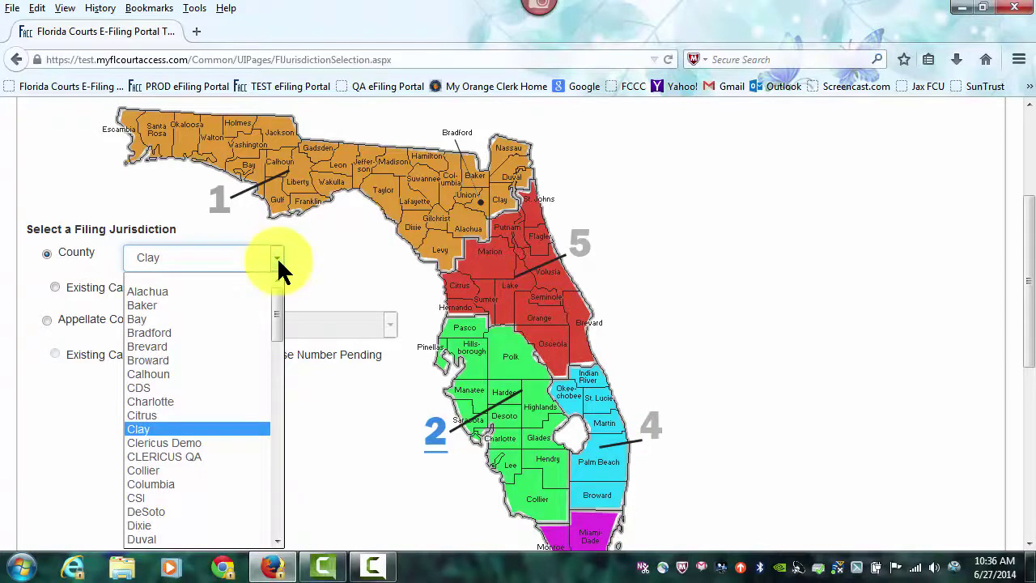
pyautogui.click(277, 256)
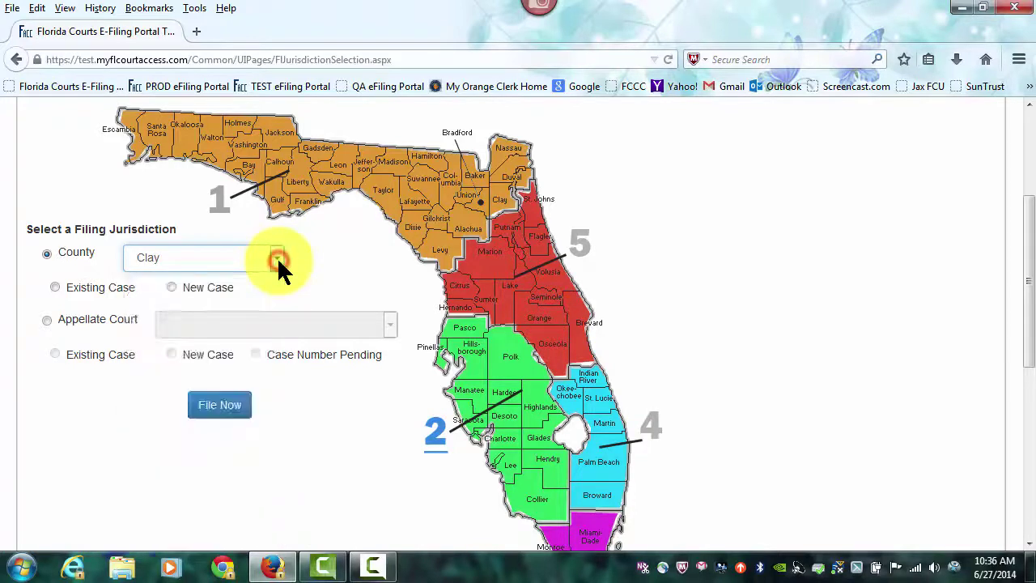
pyautogui.click(513, 181)
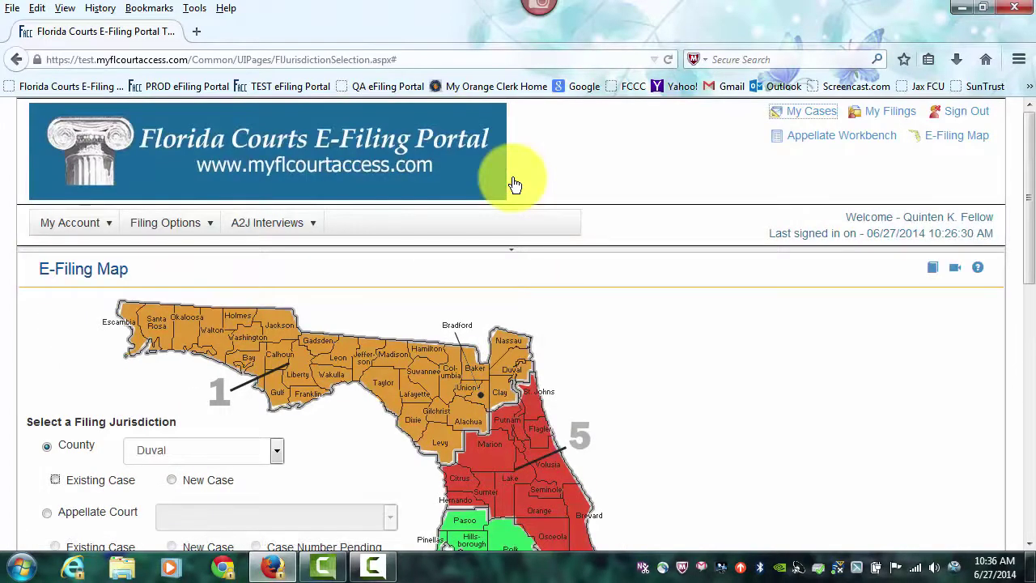
pyautogui.scroll(-2, 513, 180)
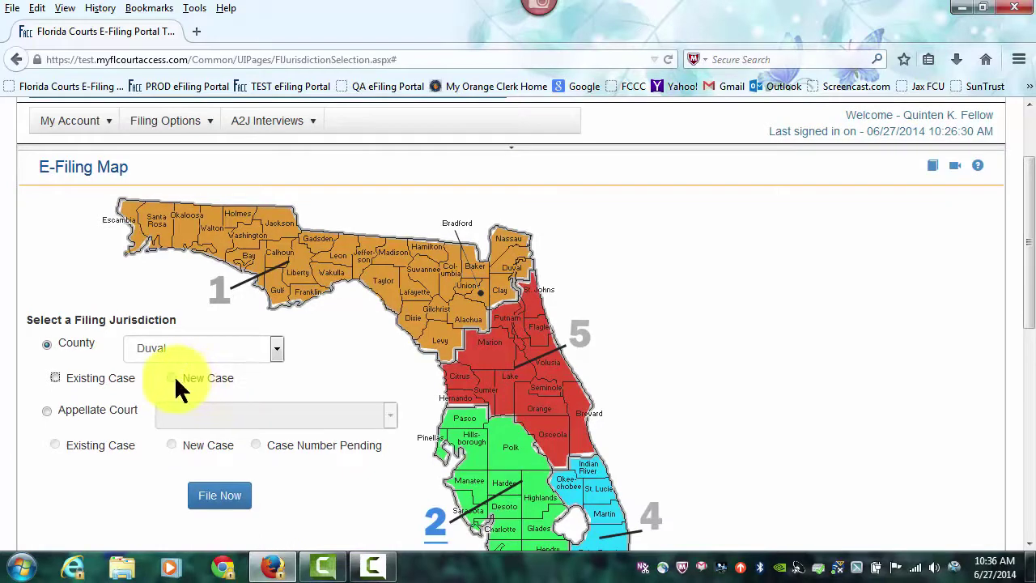
pyautogui.click(171, 378)
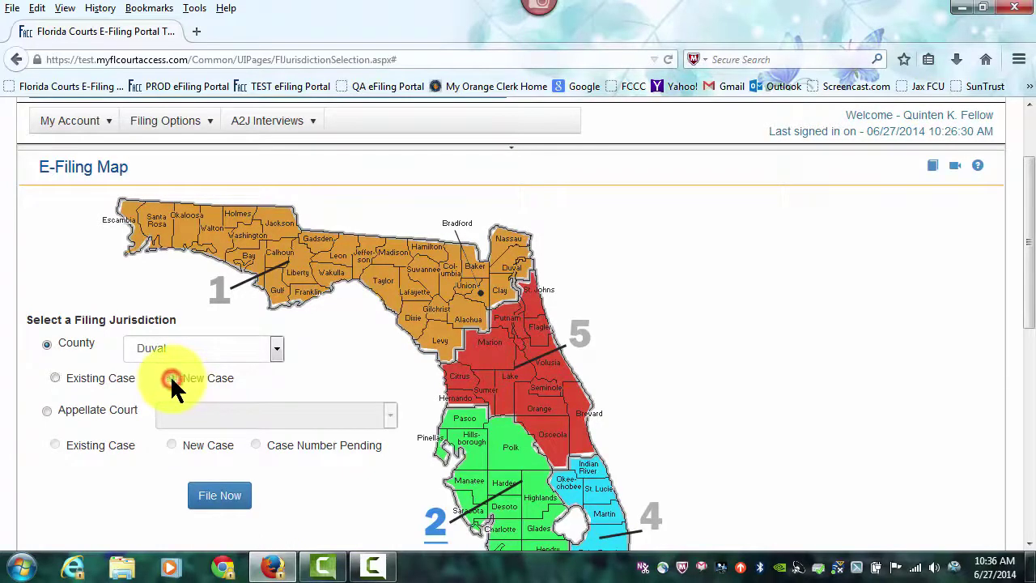
pyautogui.click(227, 500)
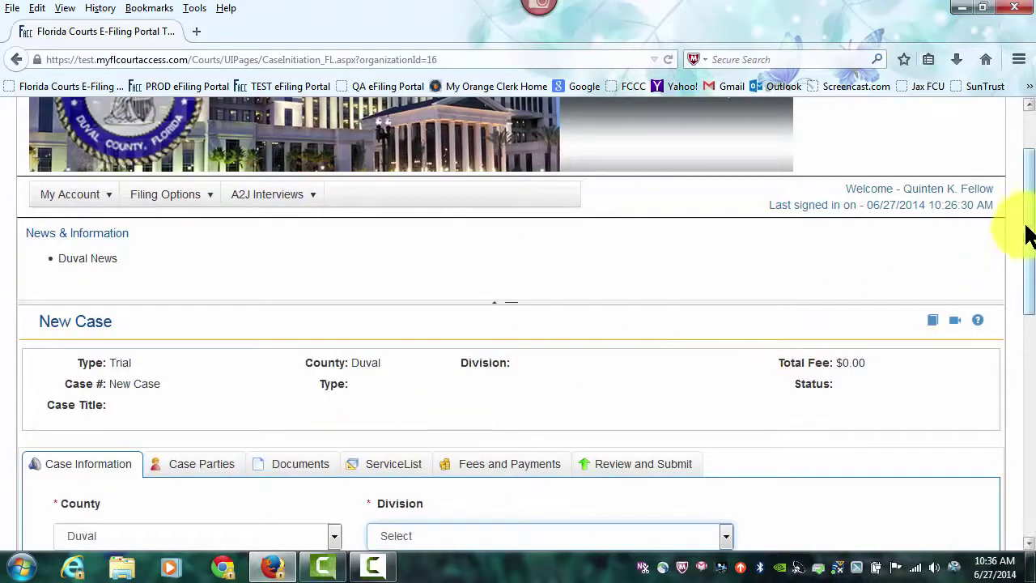
# Step: Set the division to County Civil and the case type to Small Claims
pyautogui.moveTo(1029, 225); pyautogui.dragTo(1024, 331)
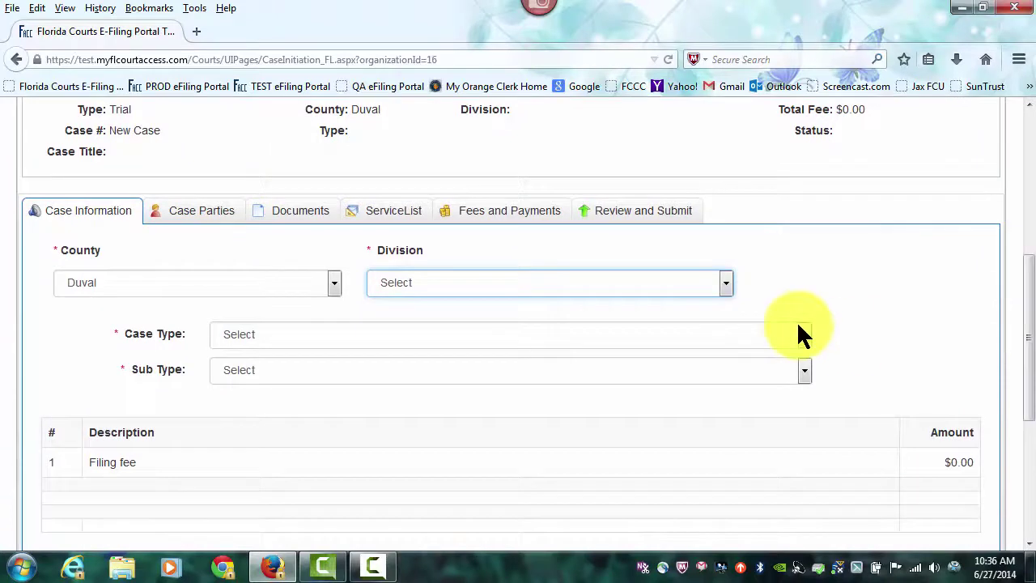
pyautogui.click(726, 283)
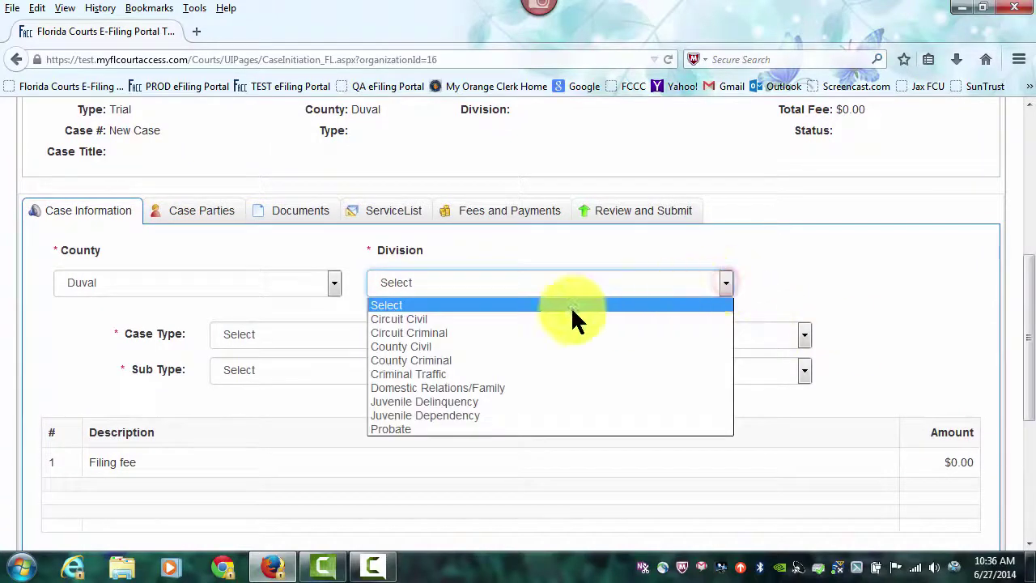
pyautogui.click(426, 346)
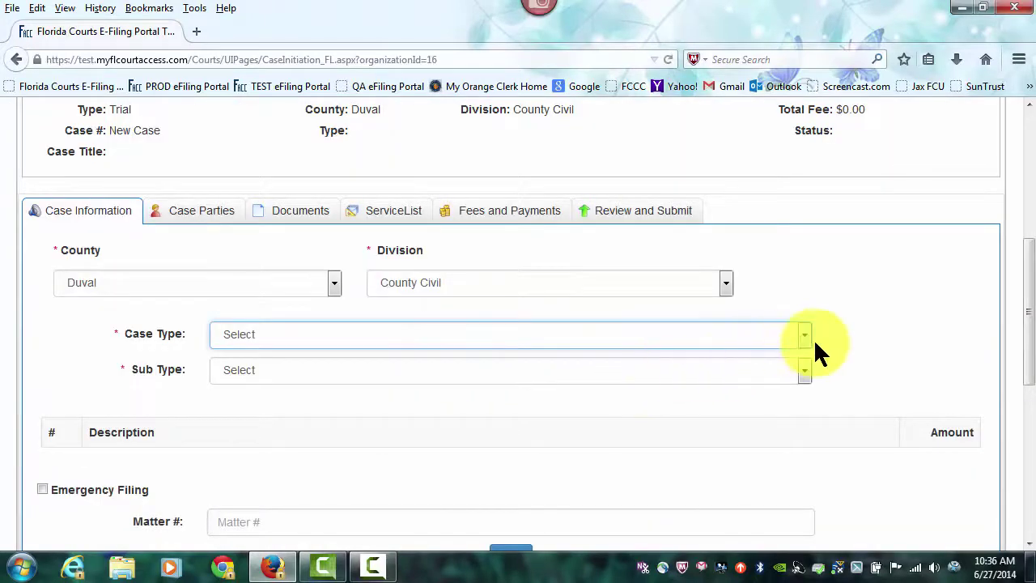
pyautogui.click(804, 335)
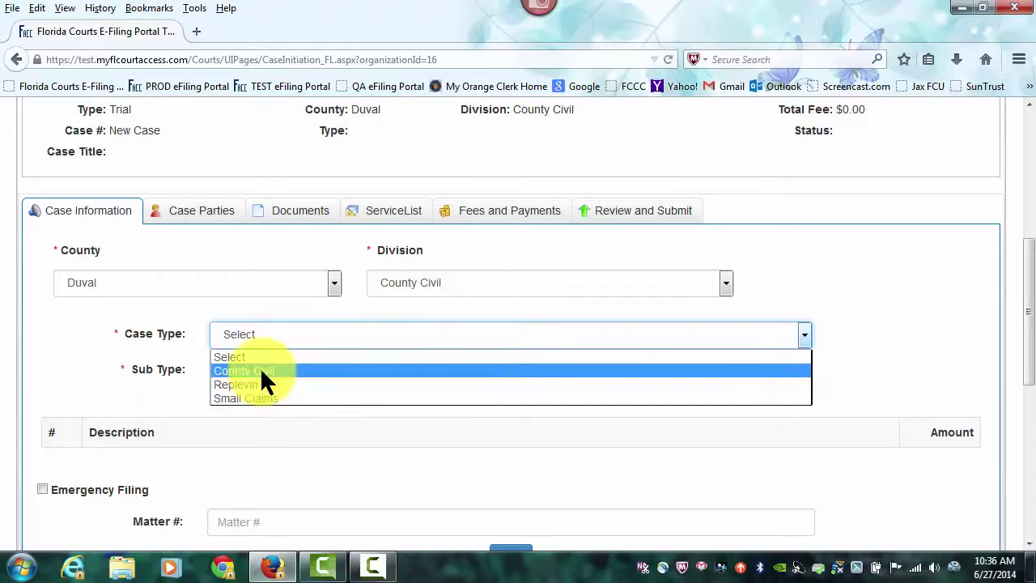
pyautogui.click(259, 398)
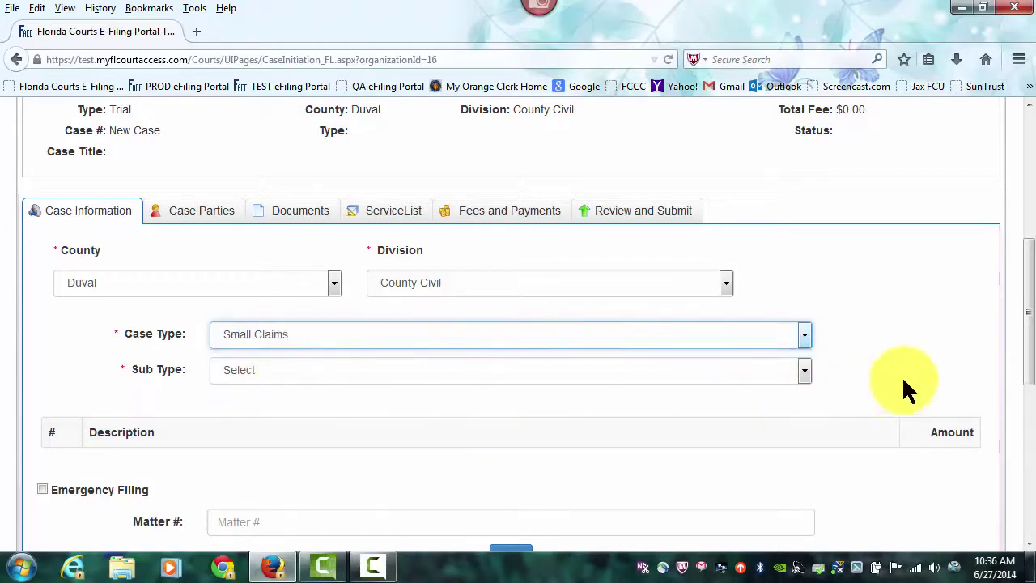
# Step: Choose sub type Auto Negligence Case - $2,501 - $5,000 and continue to Case Parties
pyautogui.moveTo(1029, 312); pyautogui.dragTo(1019, 361)
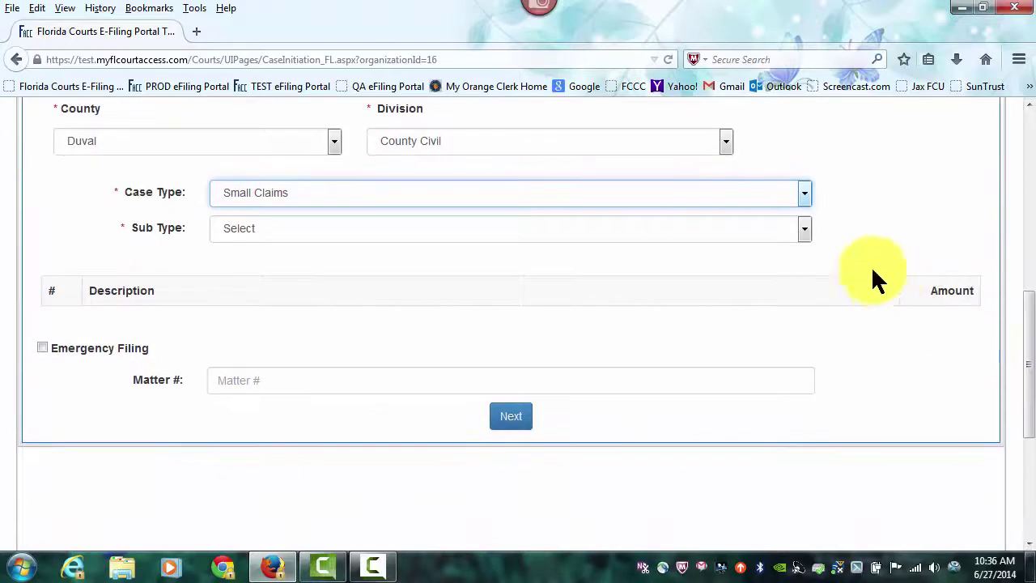
pyautogui.click(804, 227)
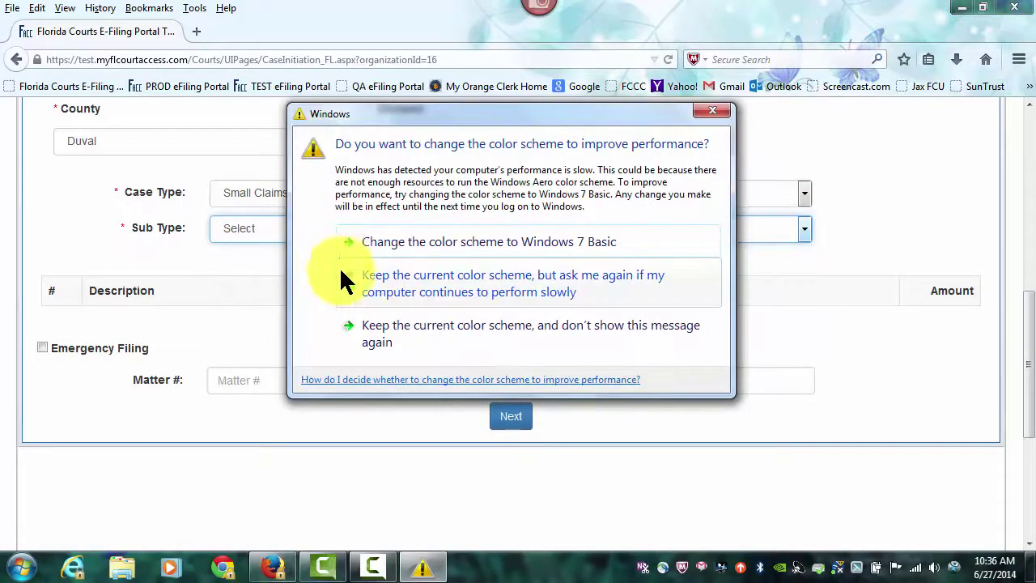
pyautogui.click(367, 328)
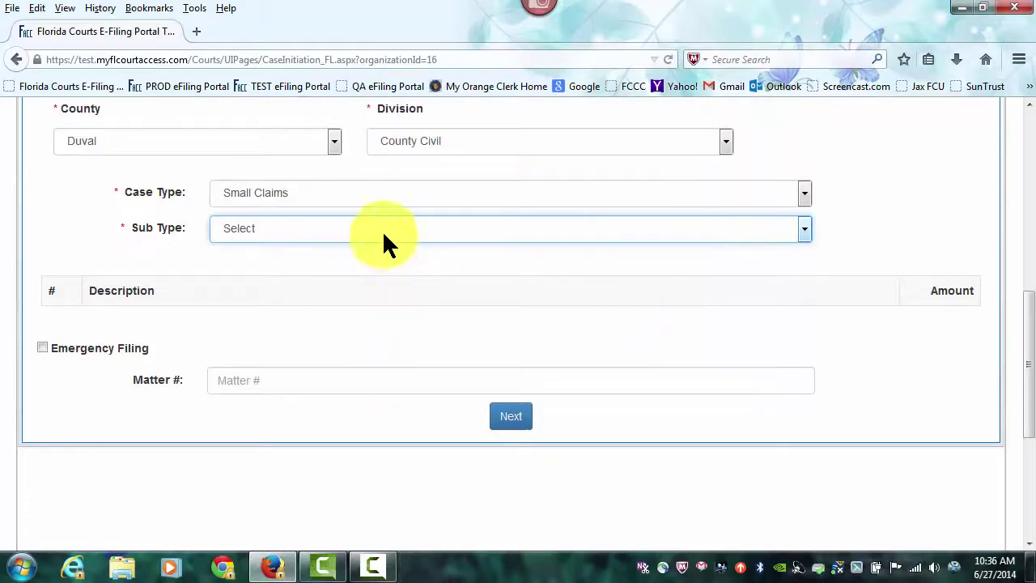
pyautogui.click(382, 229)
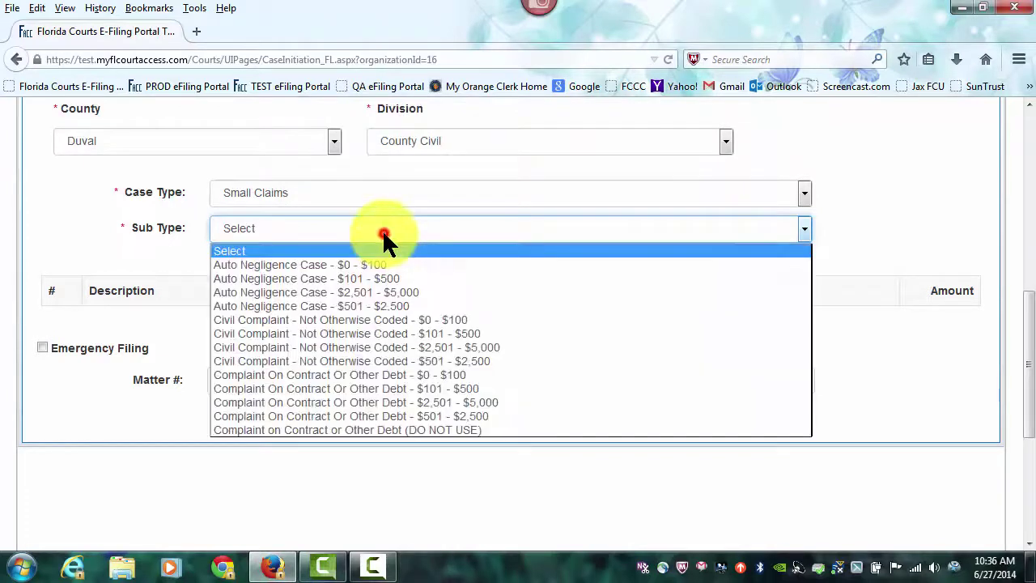
pyautogui.click(365, 298)
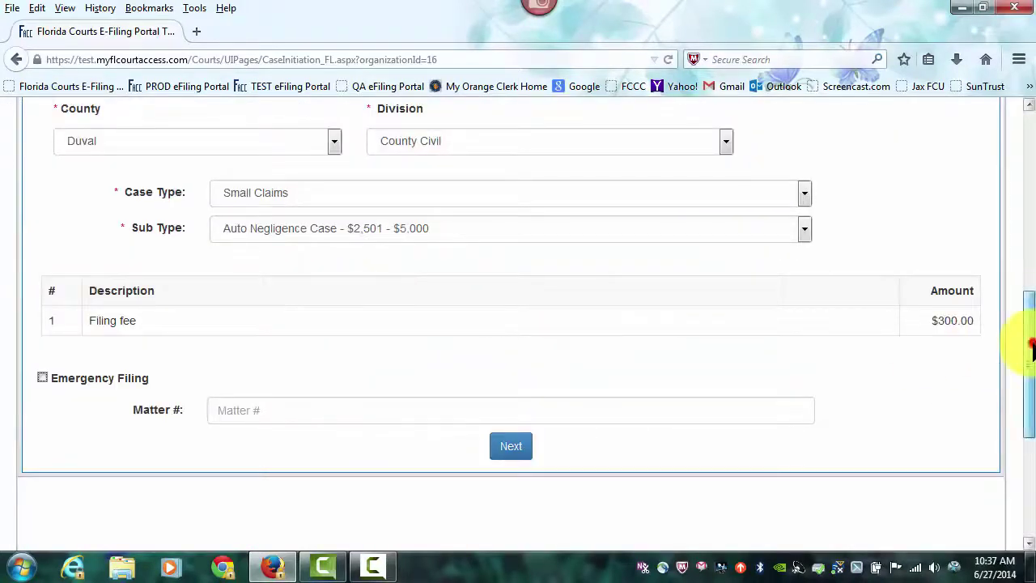
pyautogui.moveTo(1021, 347); pyautogui.dragTo(1028, 407)
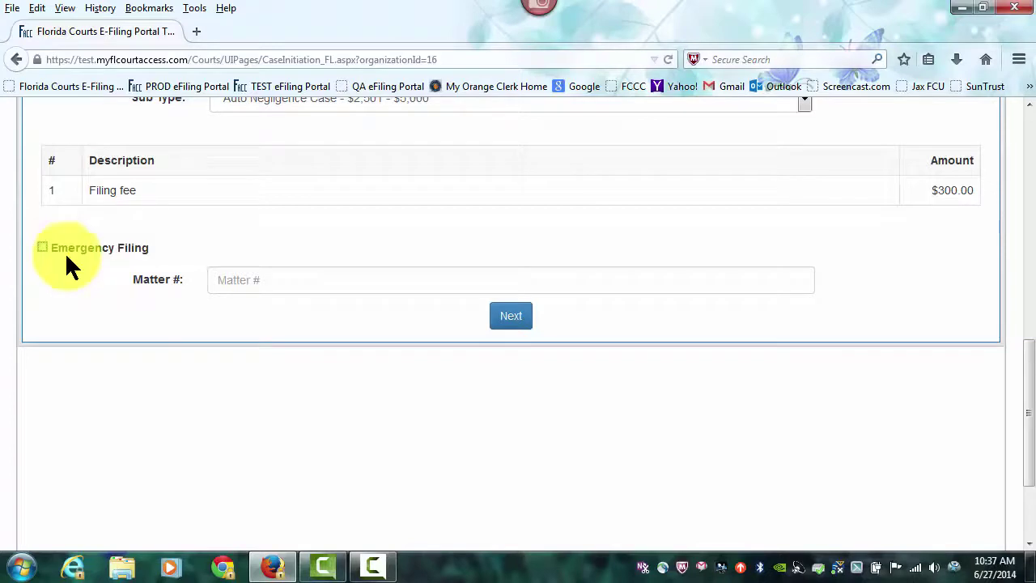
pyautogui.click(213, 287)
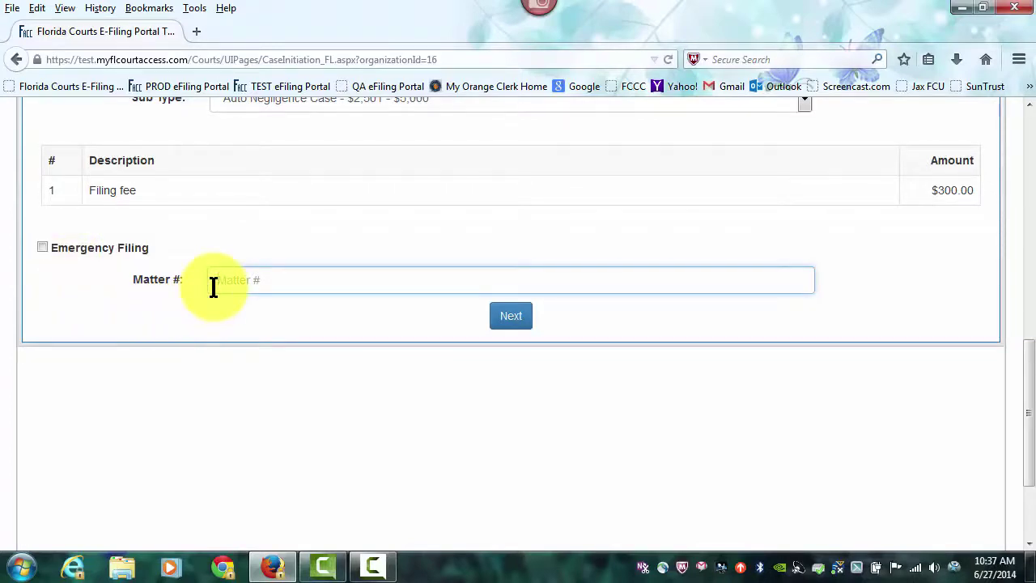
pyautogui.click(513, 319)
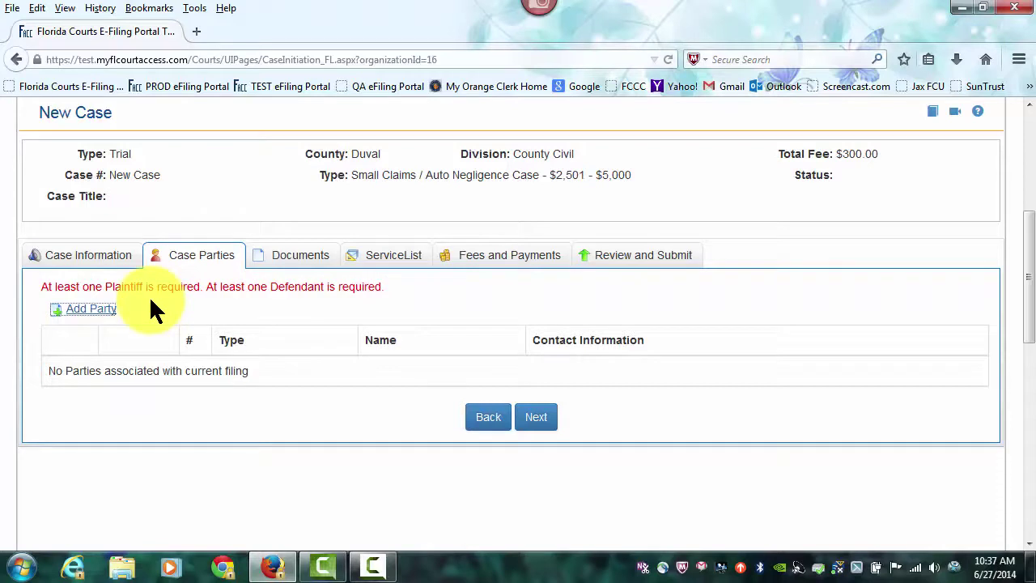
# Step: Add a primary Plaintiff filed on behalf of, copying details from the current filer
pyautogui.click(96, 310)
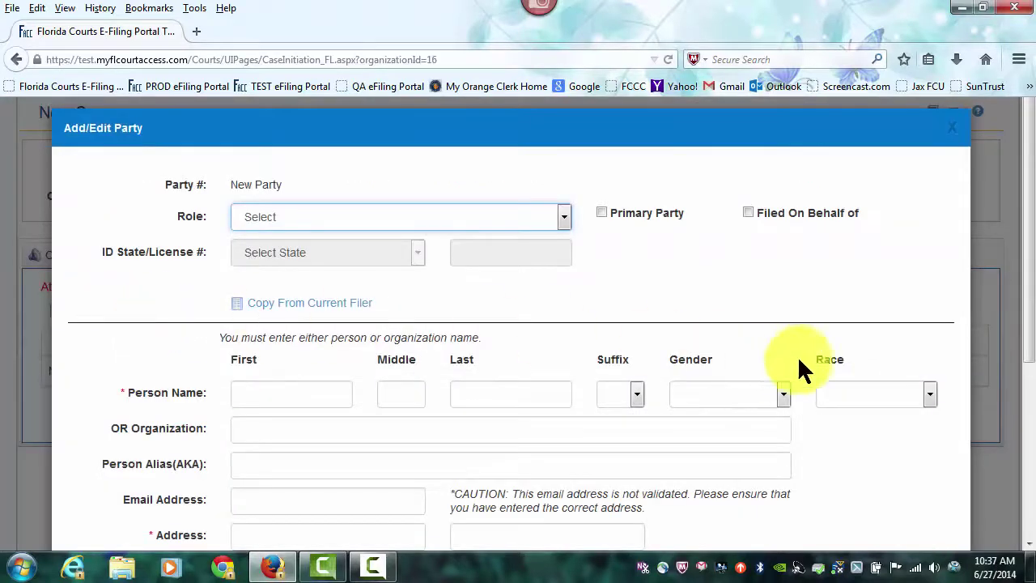
pyautogui.moveTo(1028, 266); pyautogui.dragTo(1021, 313)
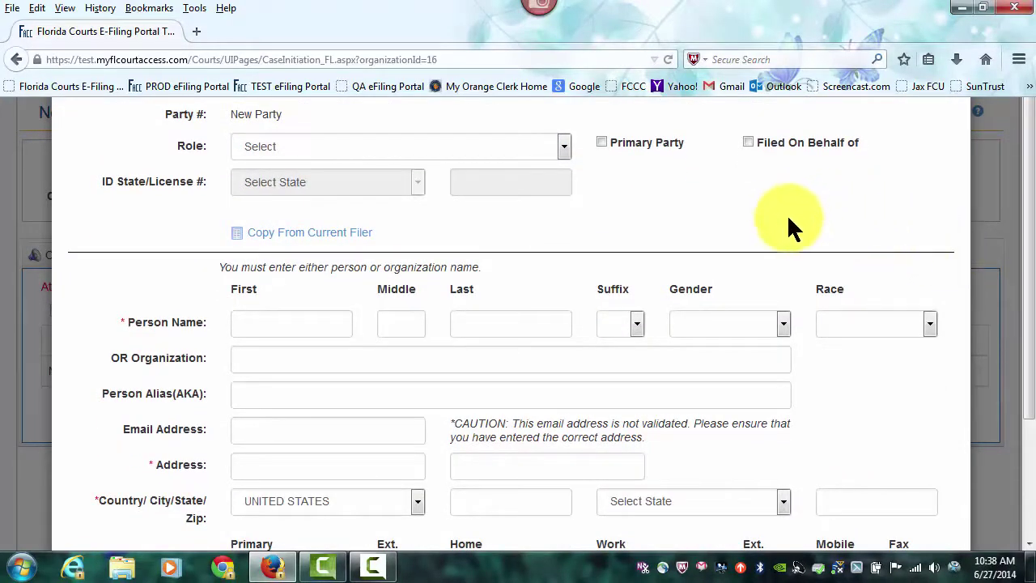
pyautogui.click(564, 143)
pyautogui.click(263, 182)
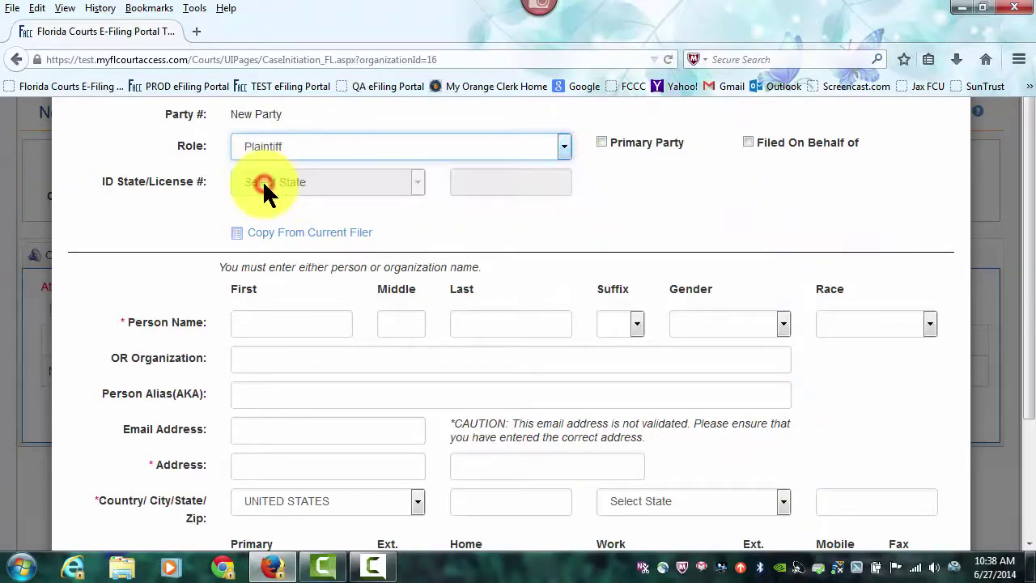
pyautogui.click(601, 142)
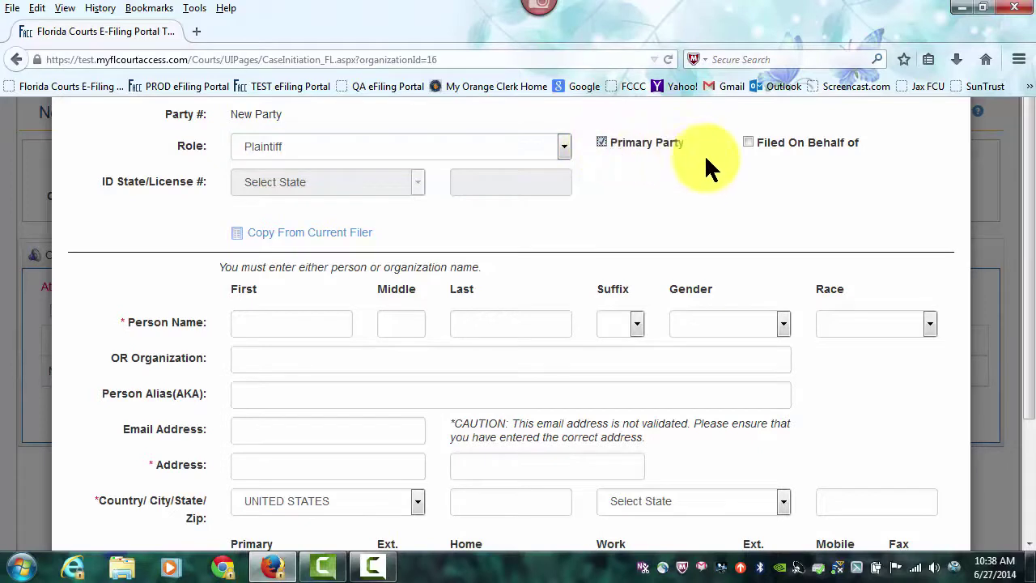
pyautogui.click(747, 144)
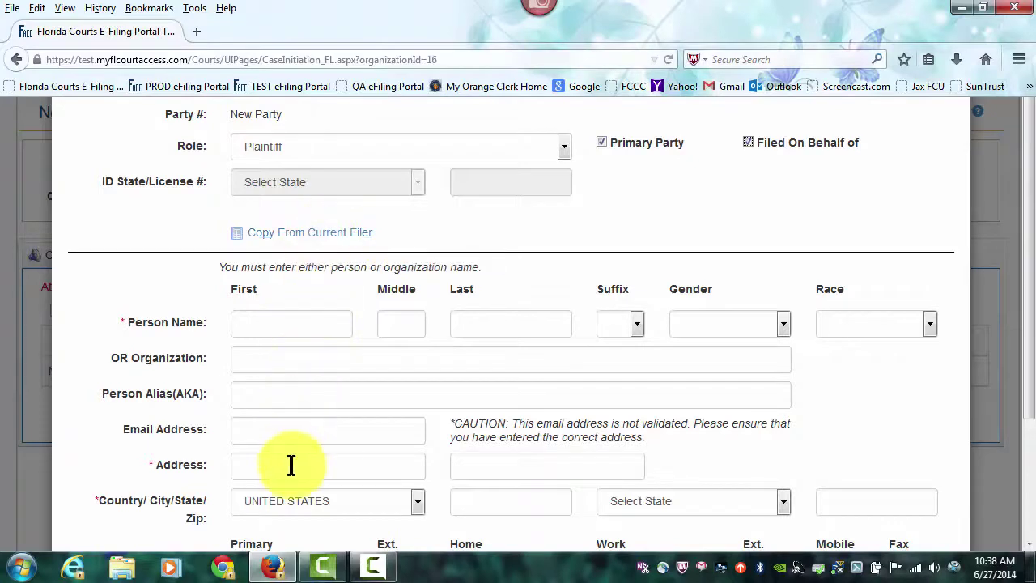
pyautogui.click(310, 235)
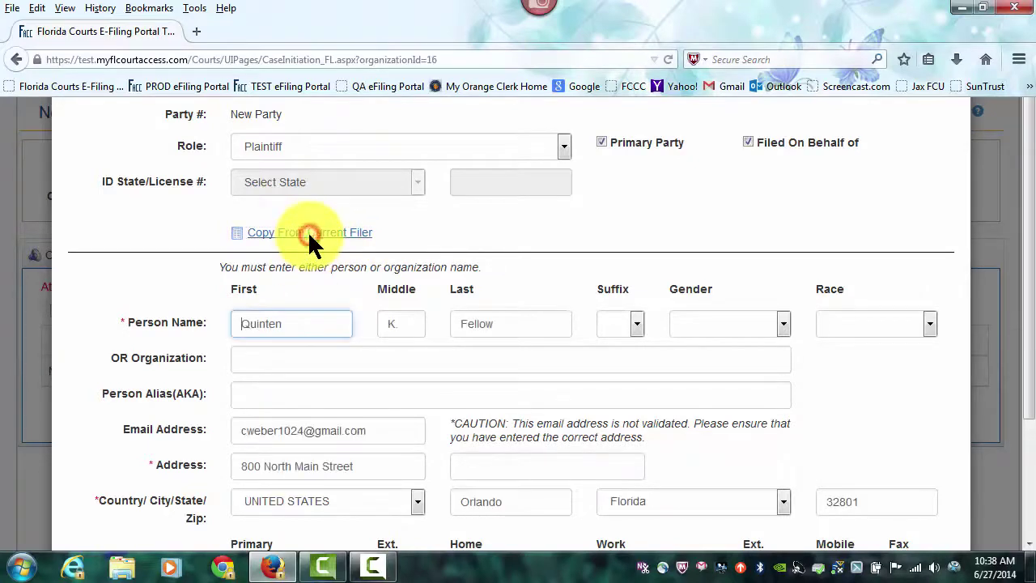
# Step: Re-enter the middle initial without the period and save the plaintiff
pyautogui.moveTo(1029, 255); pyautogui.dragTo(1032, 372)
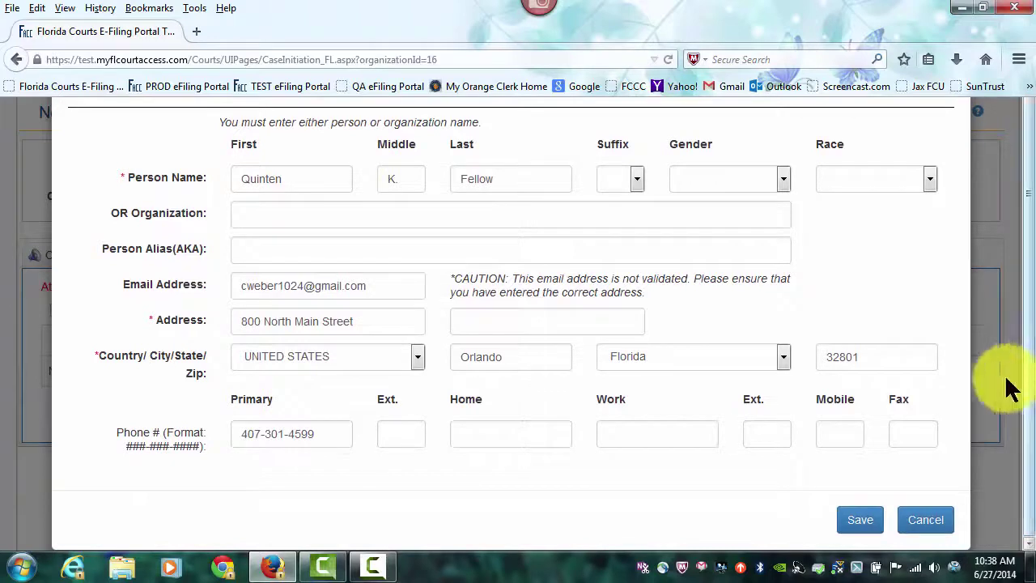
pyautogui.click(859, 518)
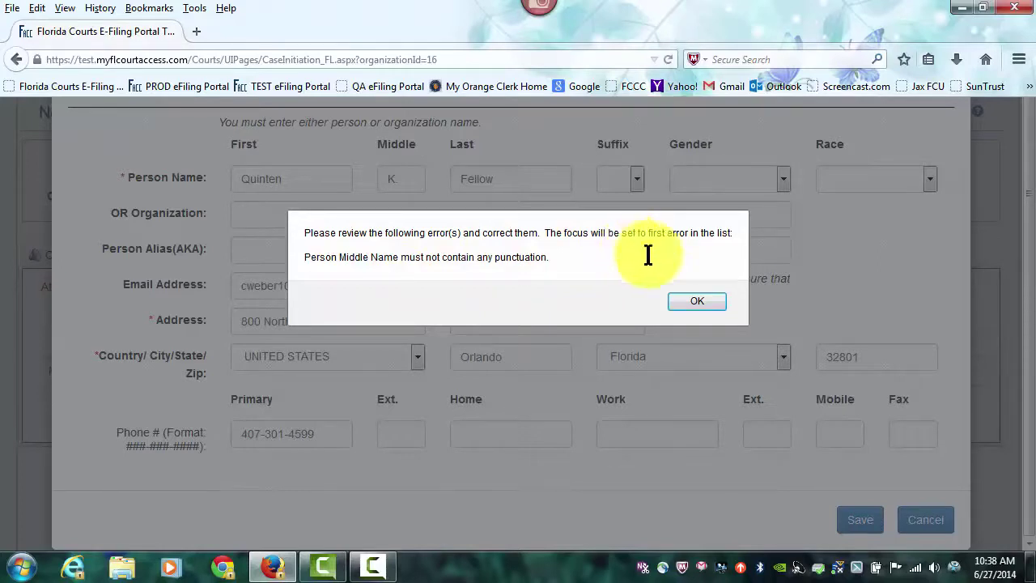
pyautogui.click(697, 301)
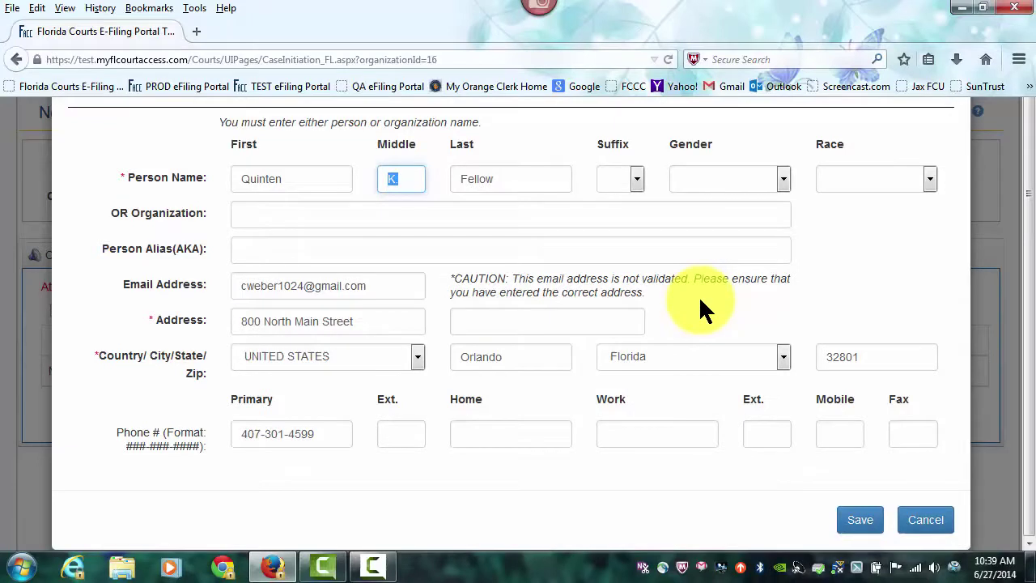
pyautogui.write('K')
pyautogui.click(858, 526)
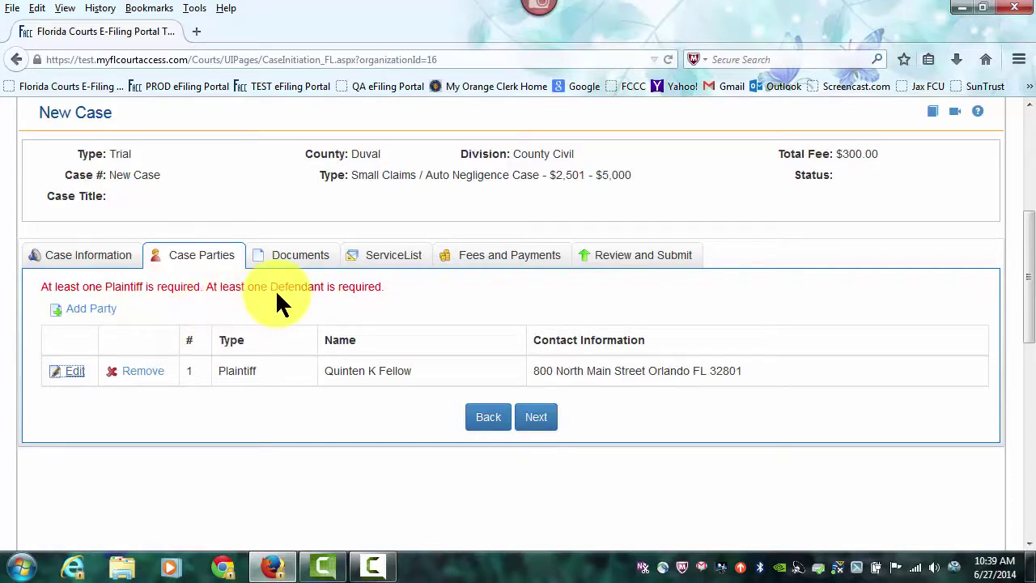
# Step: Add a new party with role Defendant marked as the primary party
pyautogui.click(91, 310)
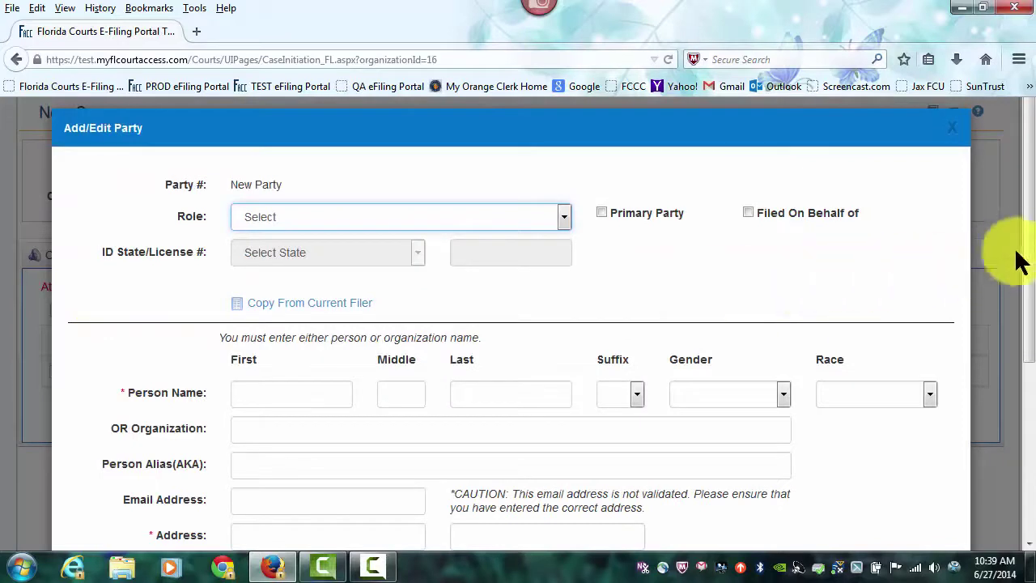
pyautogui.moveTo(1030, 246); pyautogui.dragTo(1029, 294)
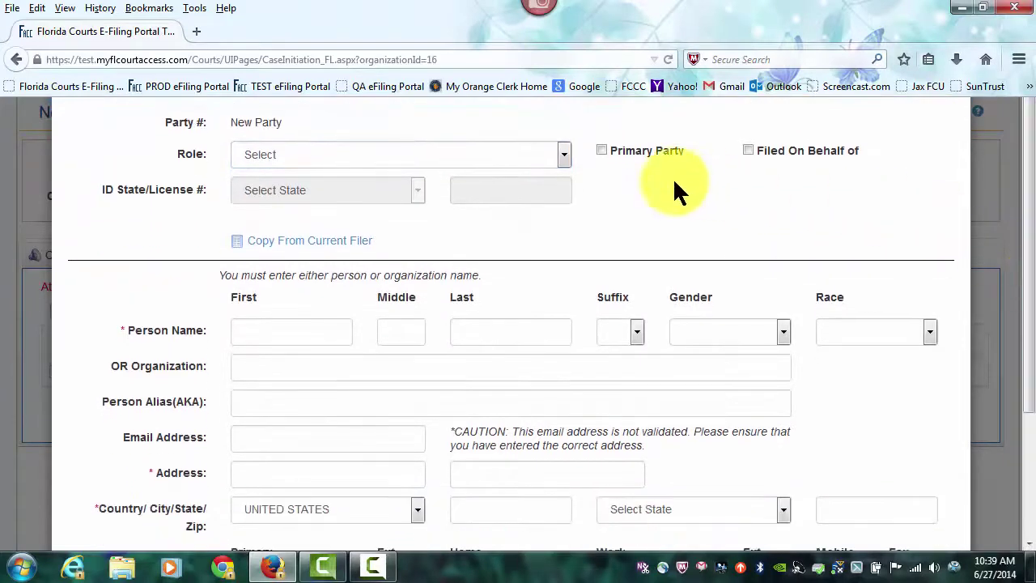
pyautogui.click(564, 155)
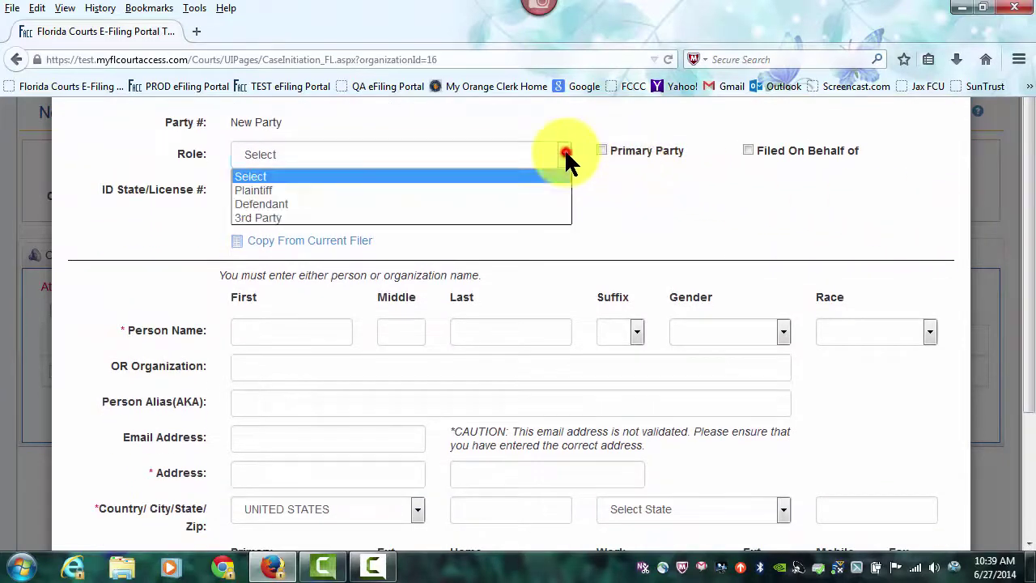
pyautogui.click(261, 205)
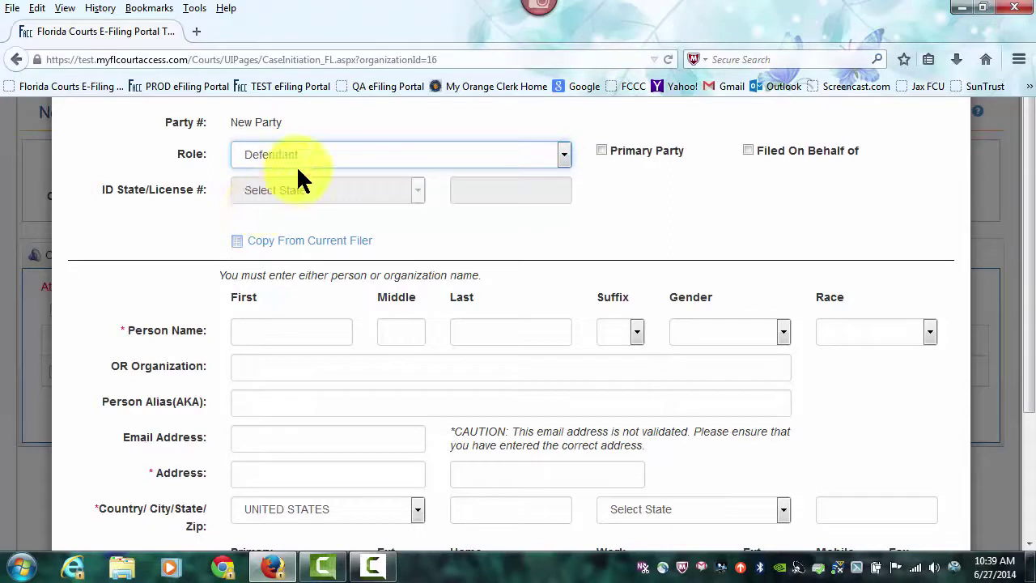
pyautogui.click(603, 151)
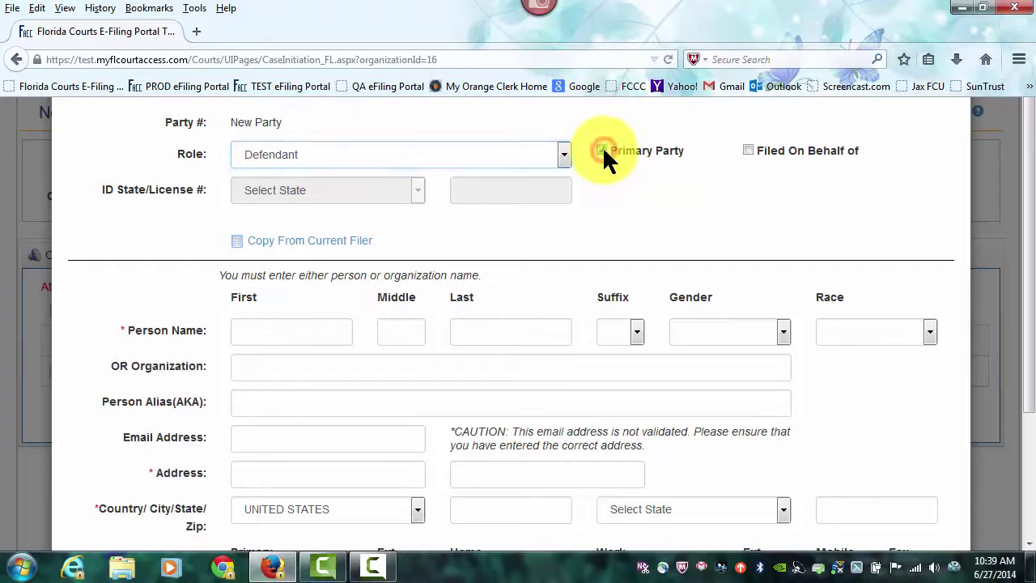
# Step: Enter organization AMERICAN AUTOMOBILE ASSOCIATION with its street address, Orlando, FL 32801, and save
pyautogui.moveTo(1026, 251); pyautogui.dragTo(1031, 364)
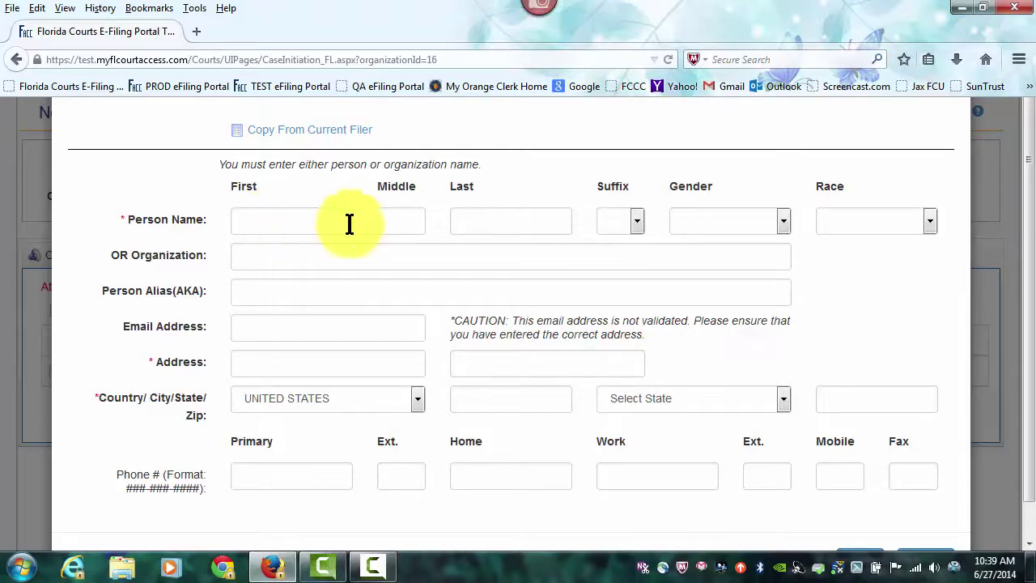
pyautogui.click(269, 260)
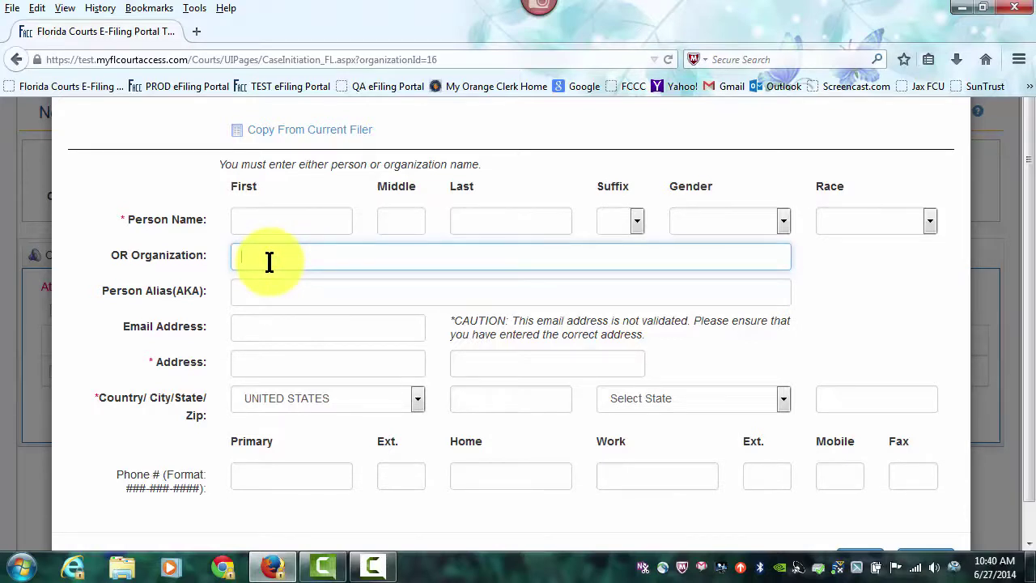
pyautogui.write('AMERICAN')
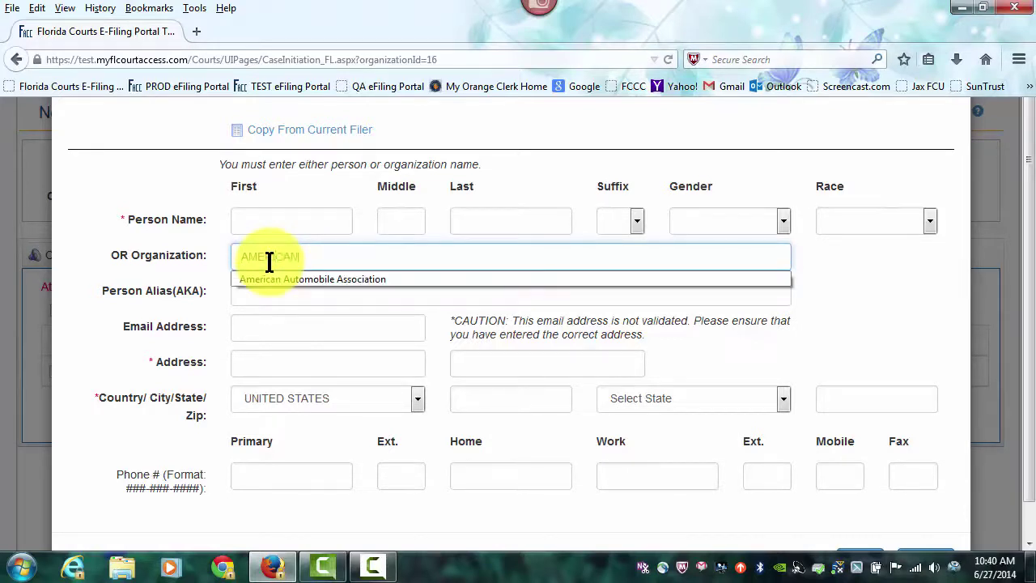
pyautogui.write(' AUTOMOBILE ASSOCIATION')
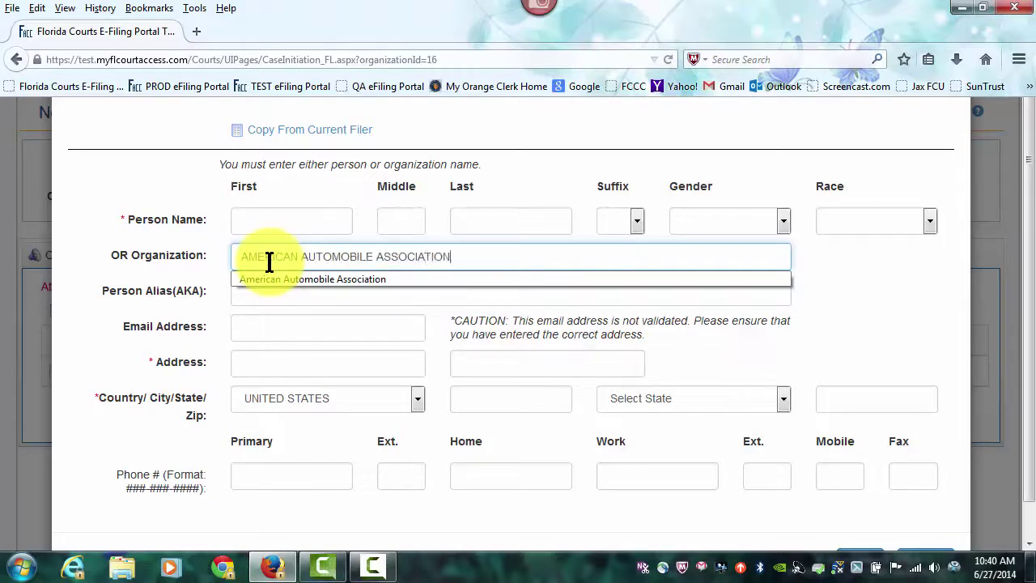
pyautogui.click(259, 359)
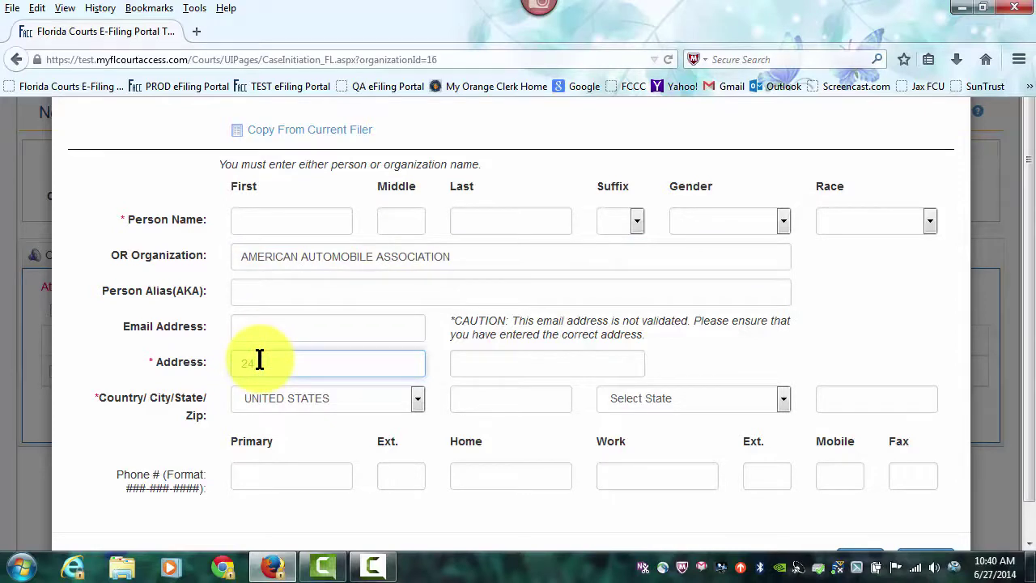
pyautogui.press('Tab')
pyautogui.press('Tab')
pyautogui.press('Tab')
pyautogui.write('ORLANDO')
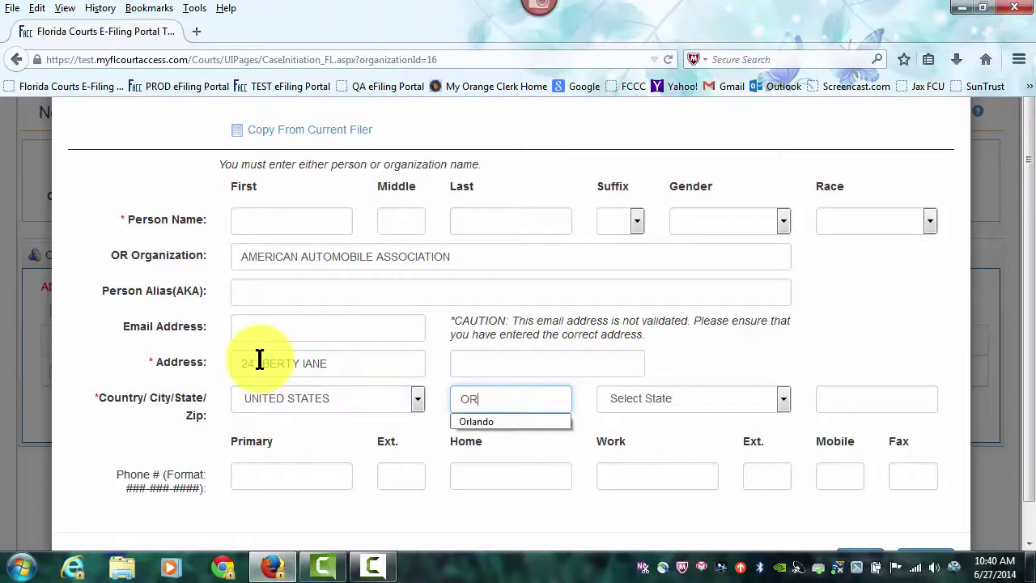
pyautogui.press('Tab')
pyautogui.press('f')
pyautogui.press('Tab')
pyautogui.write('32801')
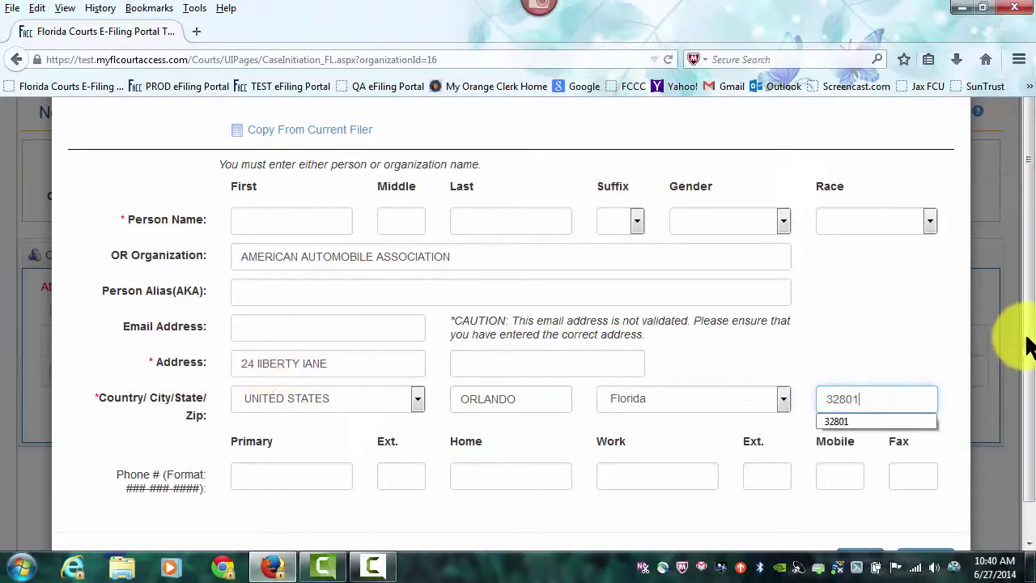
pyautogui.moveTo(1029, 412); pyautogui.dragTo(1029, 472)
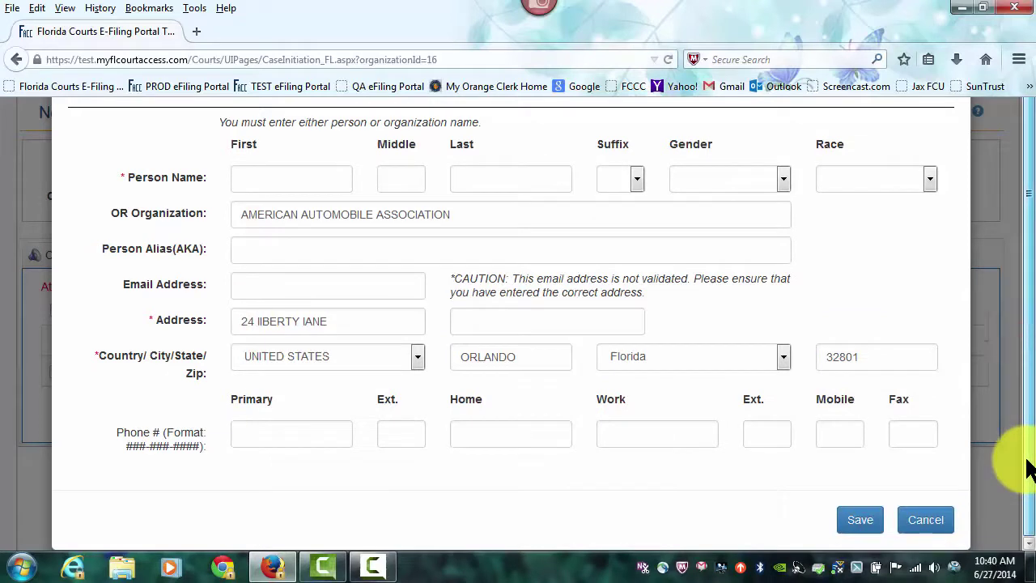
pyautogui.click(865, 520)
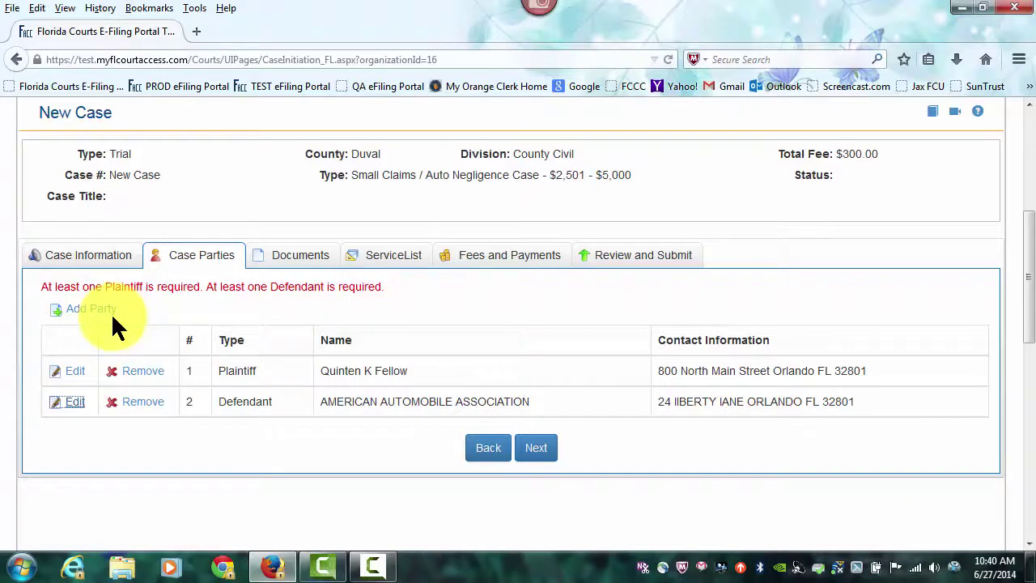
pyautogui.click(536, 455)
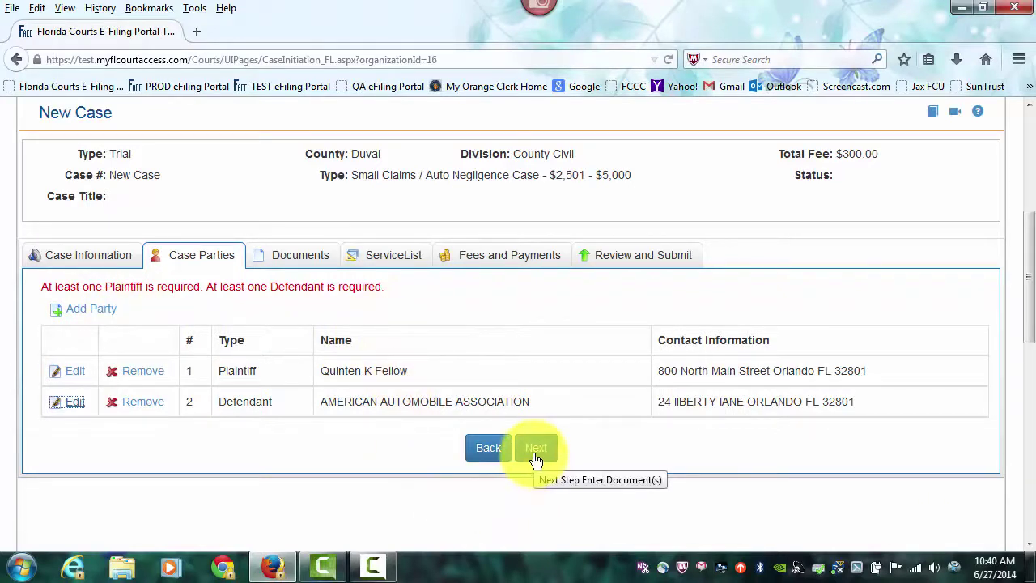
pyautogui.click(537, 450)
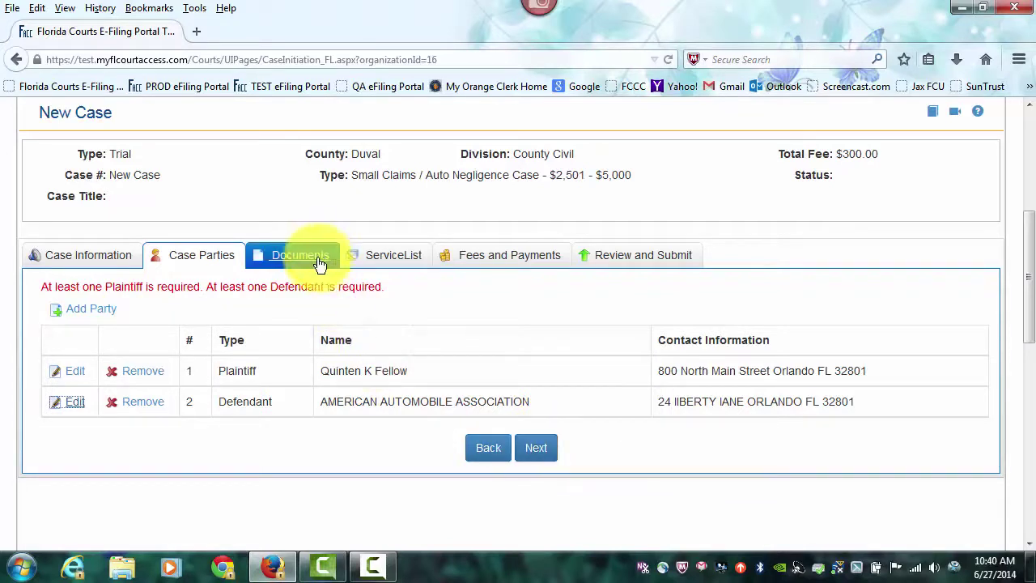
# Step: Go to the Documents step, add a document, and open the document type search
pyautogui.click(527, 448)
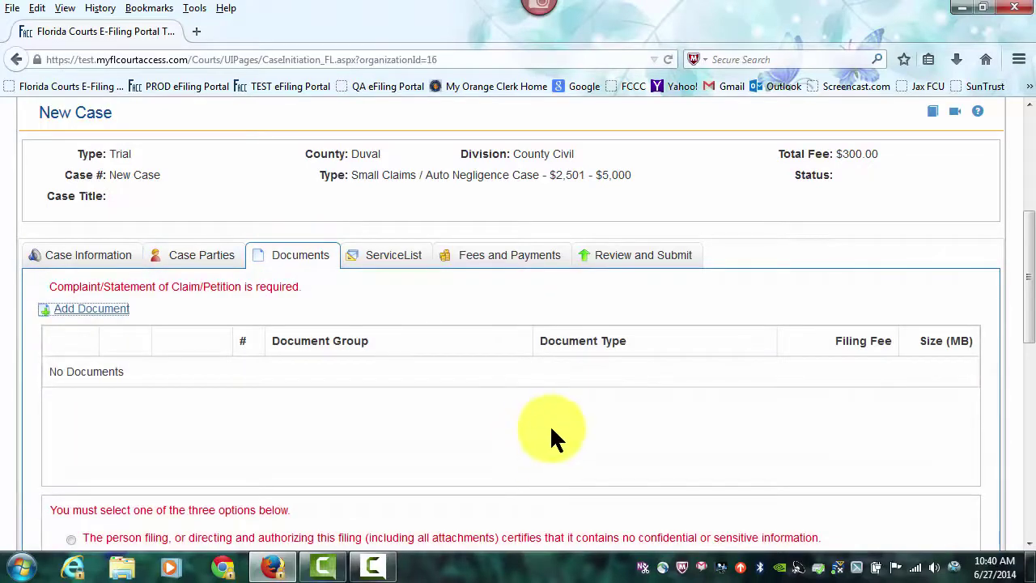
pyautogui.scroll(-3, 551, 429)
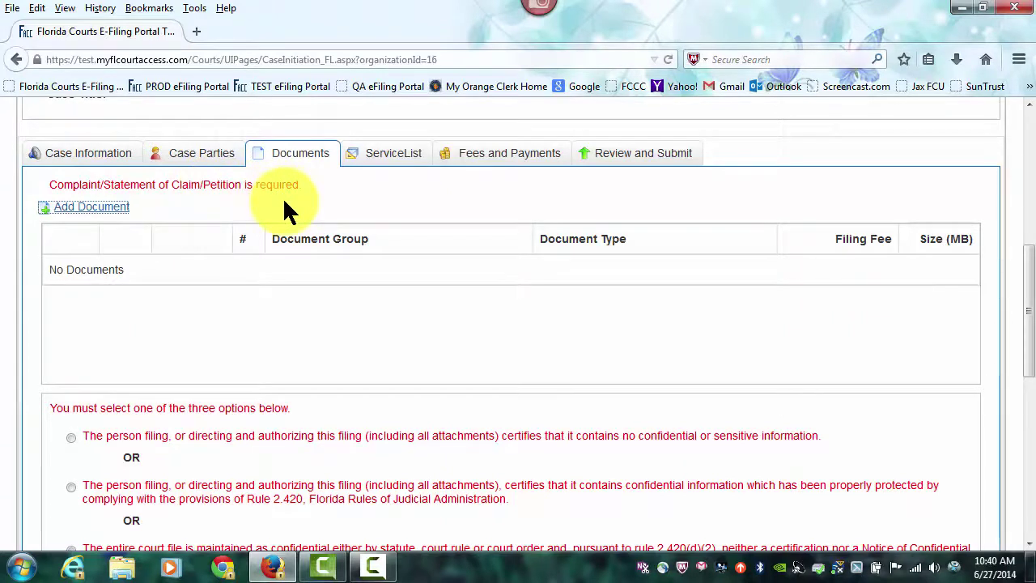
pyautogui.click(91, 207)
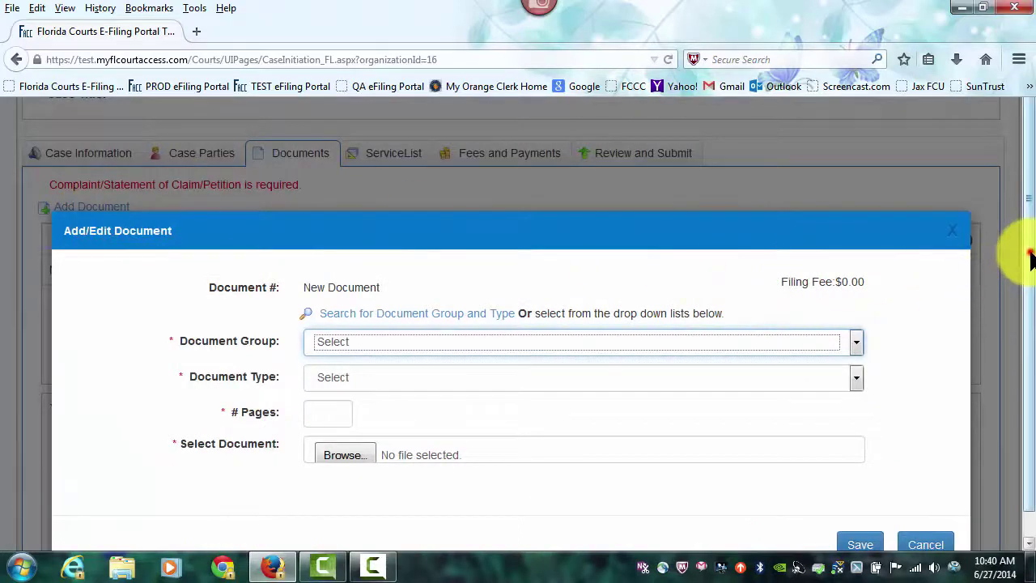
pyautogui.moveTo(1029, 249); pyautogui.dragTo(1024, 364)
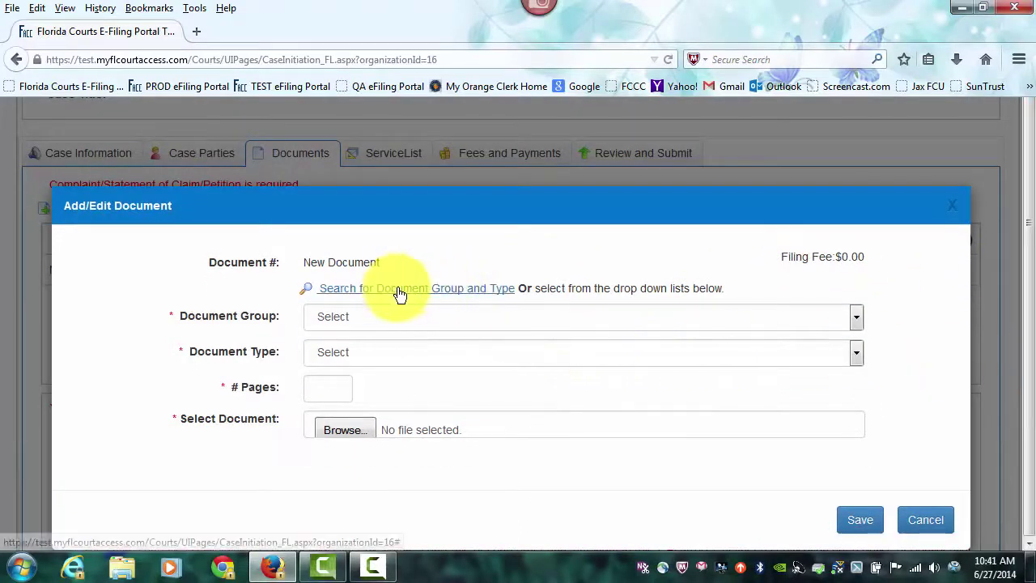
pyautogui.click(356, 324)
pyautogui.click(353, 312)
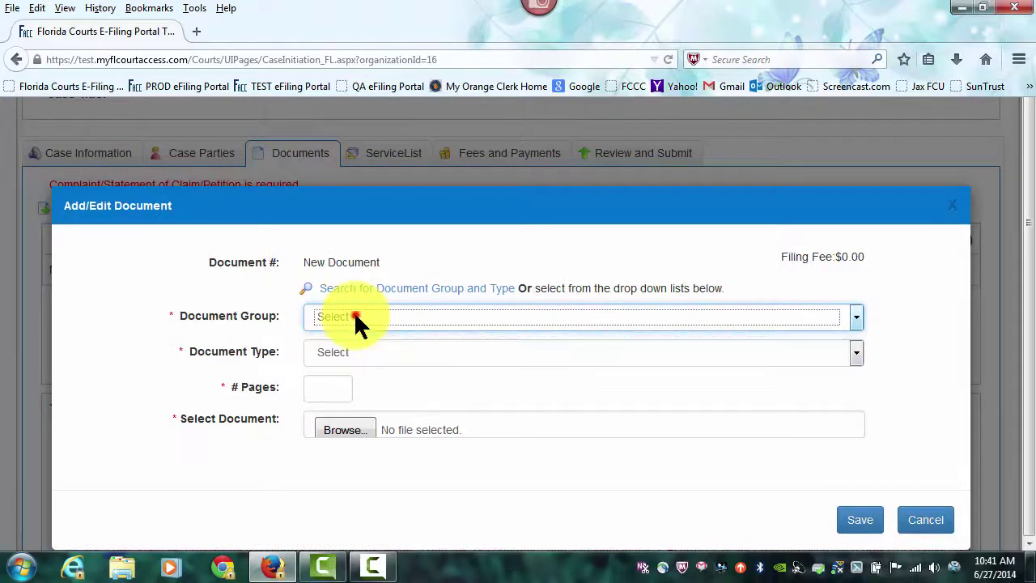
pyautogui.click(349, 349)
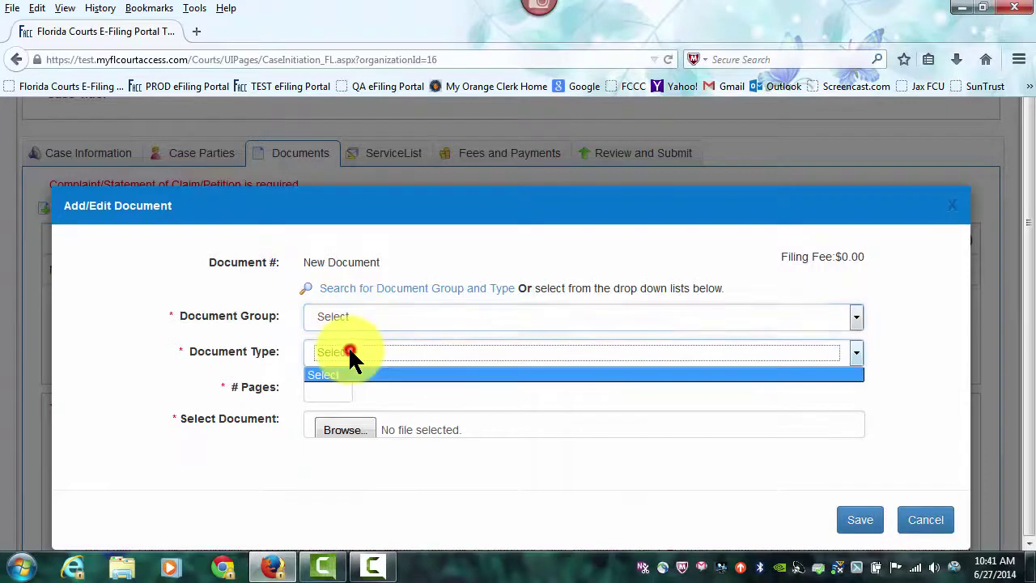
pyautogui.click(393, 289)
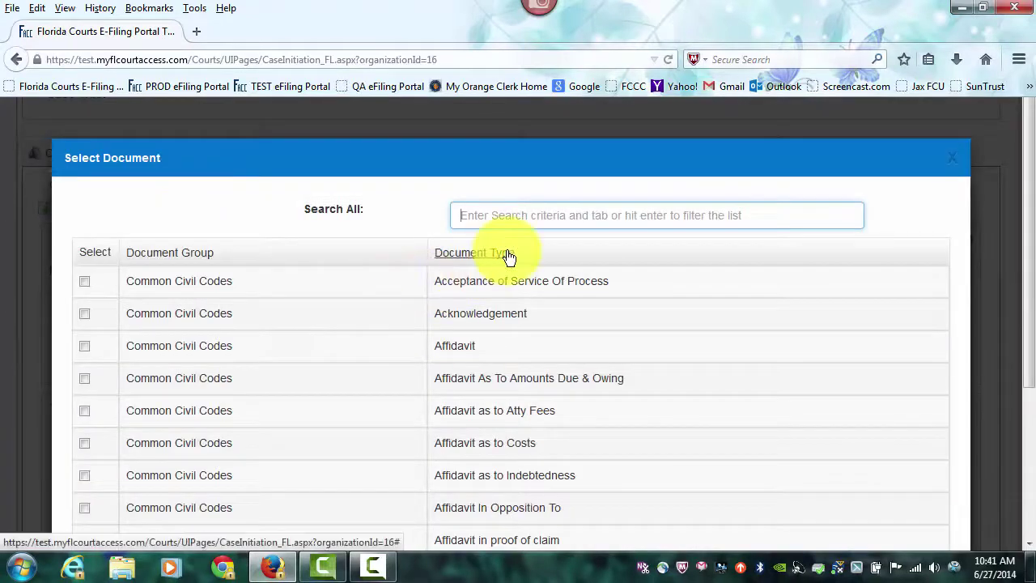
# Step: Search COMPLAINT and select Complaint under Common Civil Codes as the document type
pyautogui.write('COMPLAINT')
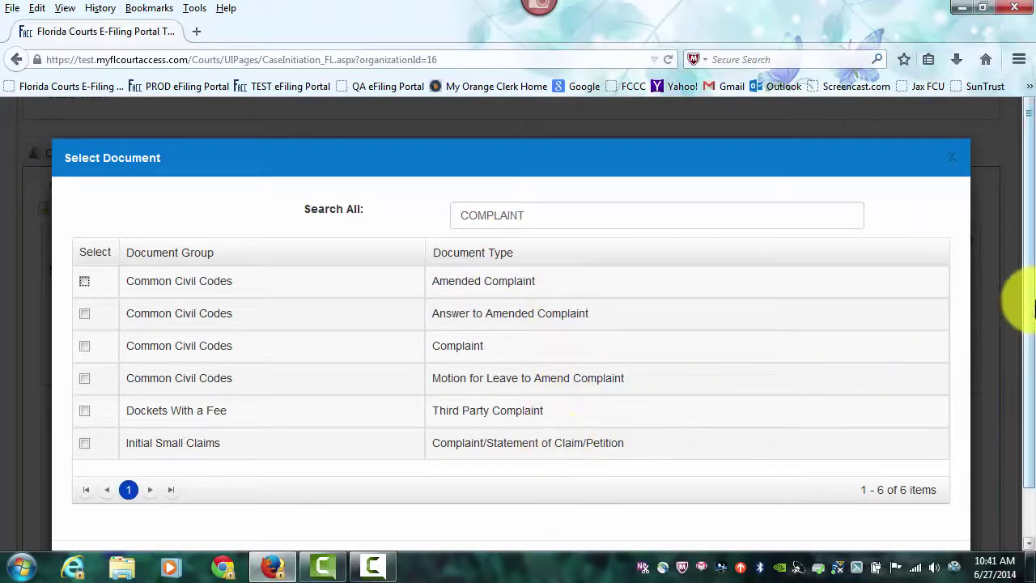
pyautogui.moveTo(1030, 300); pyautogui.dragTo(1012, 379)
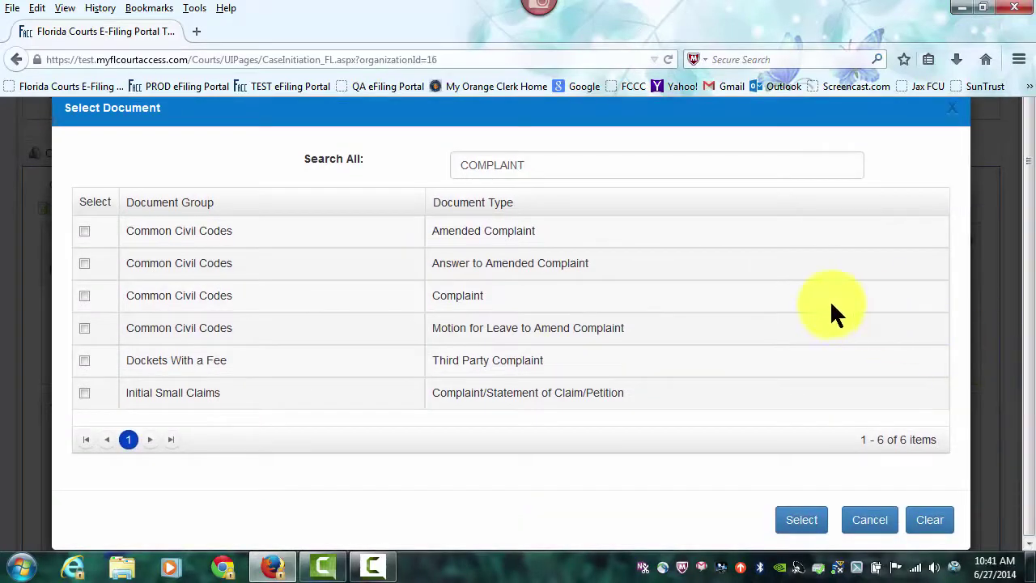
pyautogui.click(84, 295)
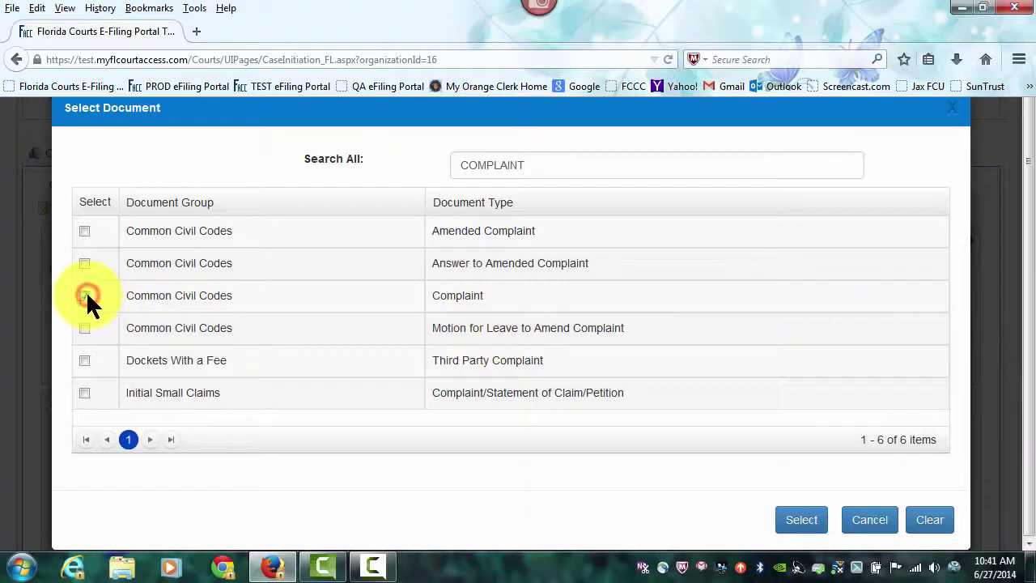
pyautogui.click(802, 522)
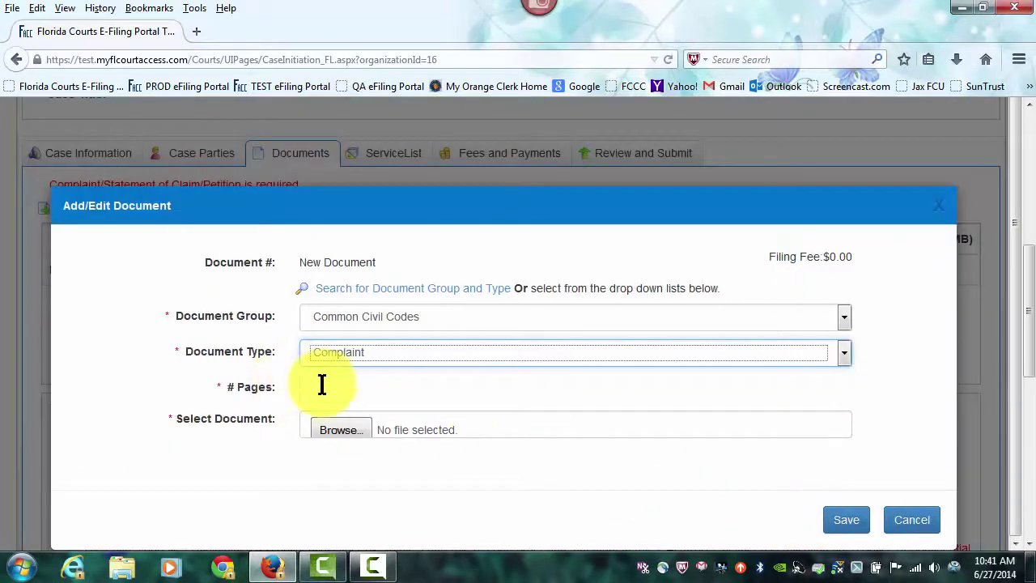
# Step: Enter 1 as the Complaint's page count and browse for its file
pyautogui.click(321, 388)
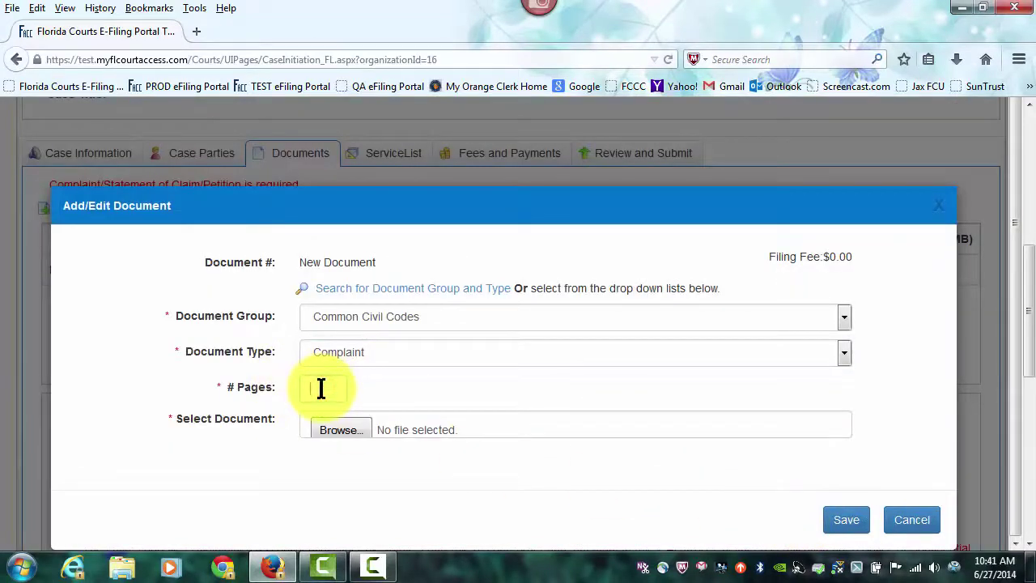
pyautogui.write('1')
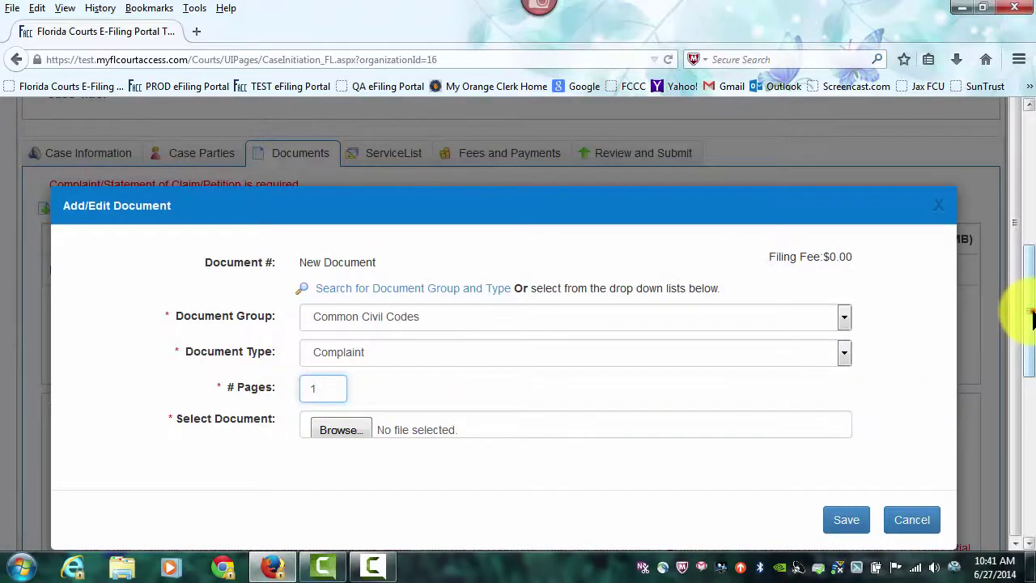
pyautogui.moveTo(1032, 318); pyautogui.dragTo(1023, 348)
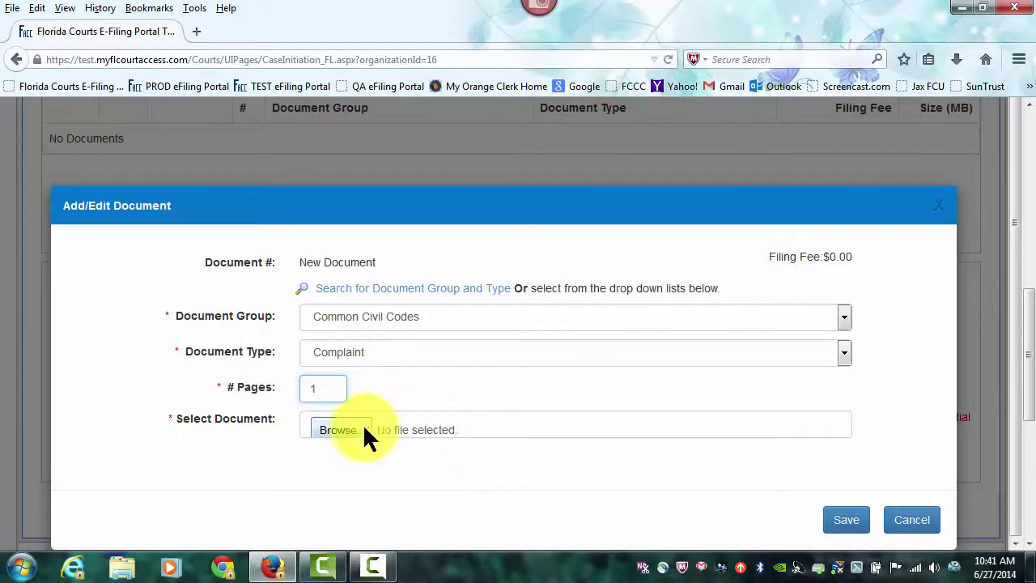
pyautogui.click(340, 429)
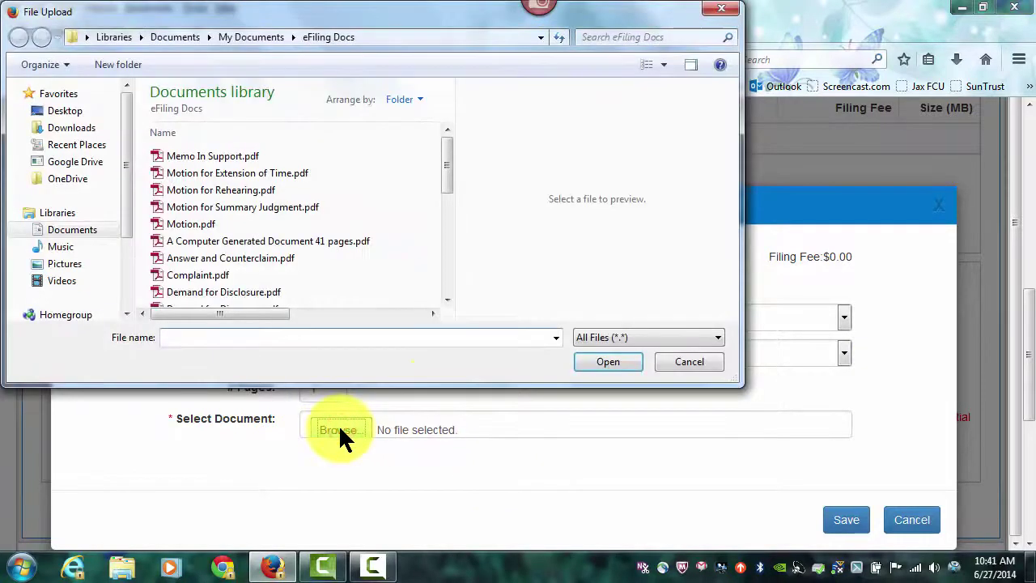
# Step: Attach Complaint.pdf from the eFiling Docs folder
pyautogui.click(201, 279)
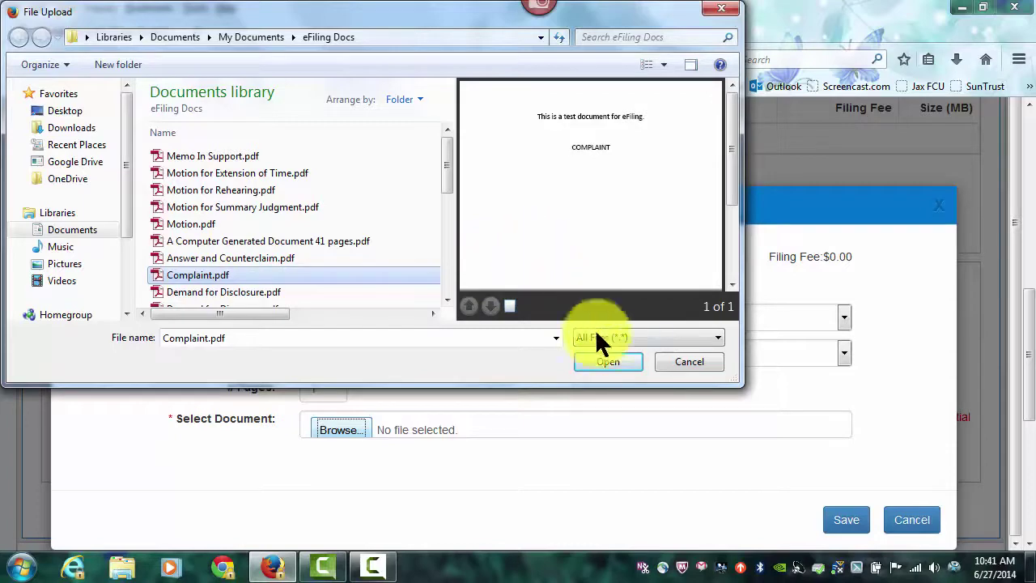
pyautogui.click(607, 361)
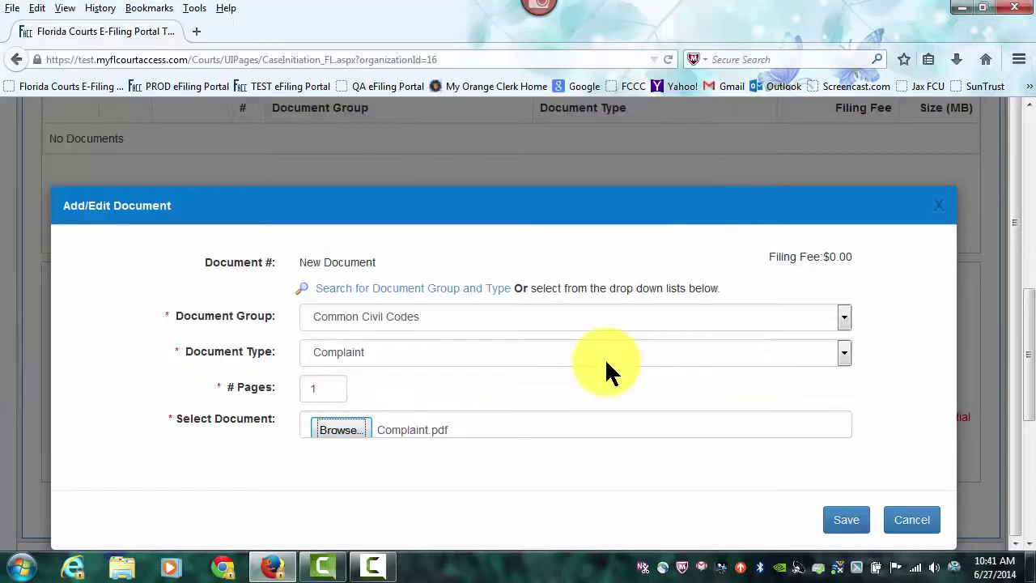
# Step: Save the Complaint, certify it contains no confidential information, and continue to the service list
pyautogui.click(852, 526)
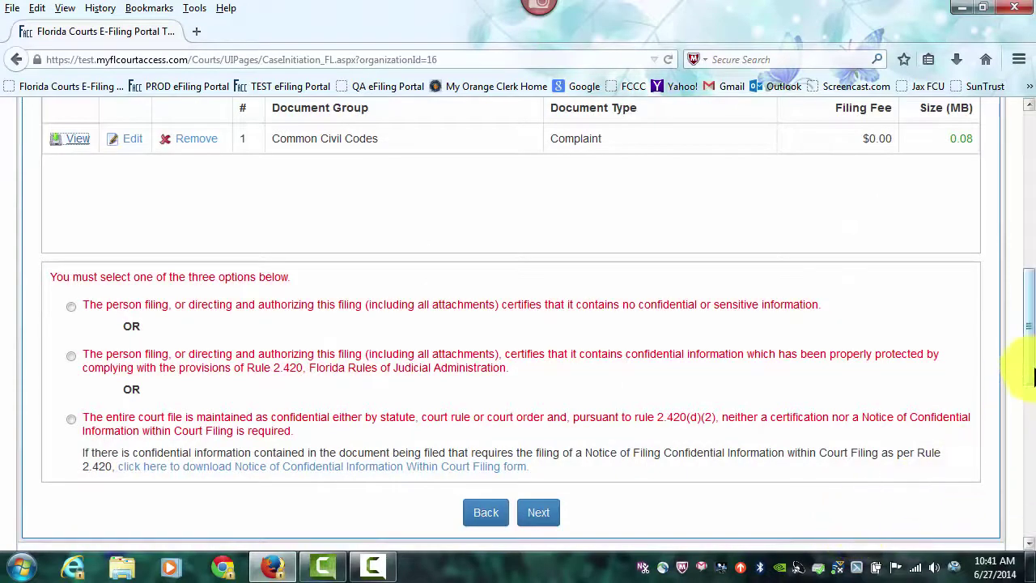
pyautogui.moveTo(1026, 356); pyautogui.dragTo(1026, 330)
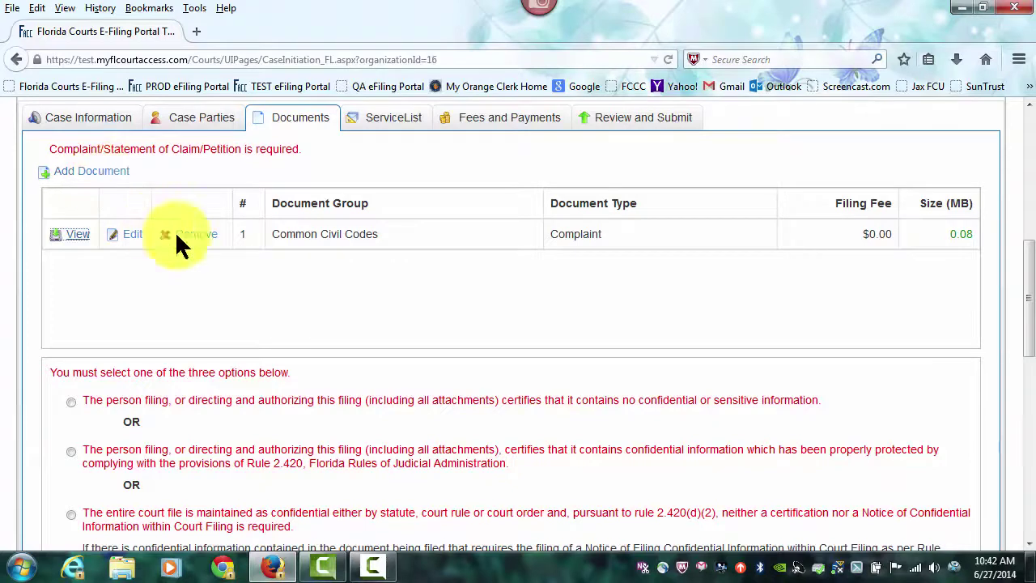
pyautogui.moveTo(1028, 340); pyautogui.dragTo(1018, 394)
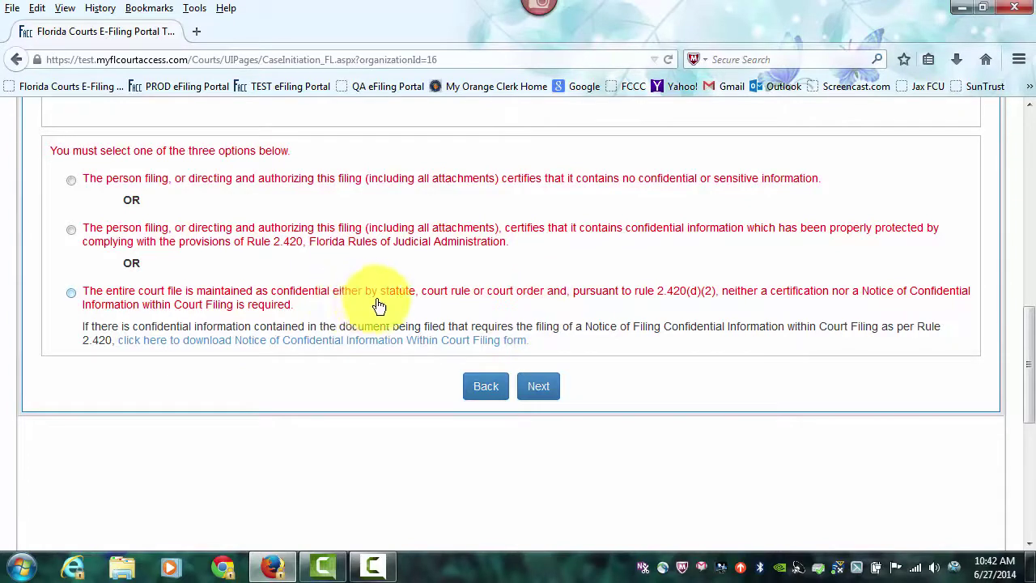
pyautogui.click(71, 179)
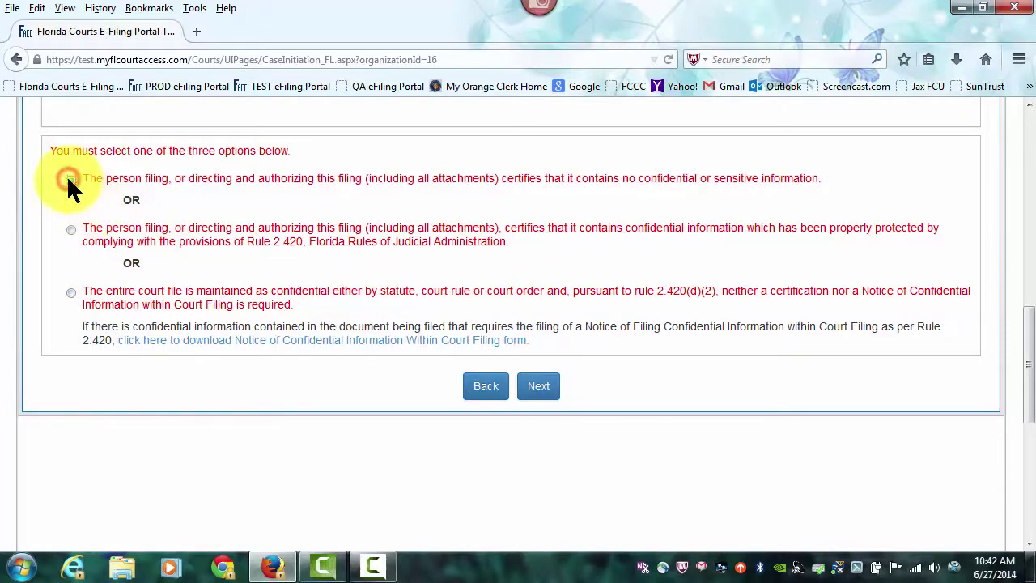
pyautogui.click(538, 386)
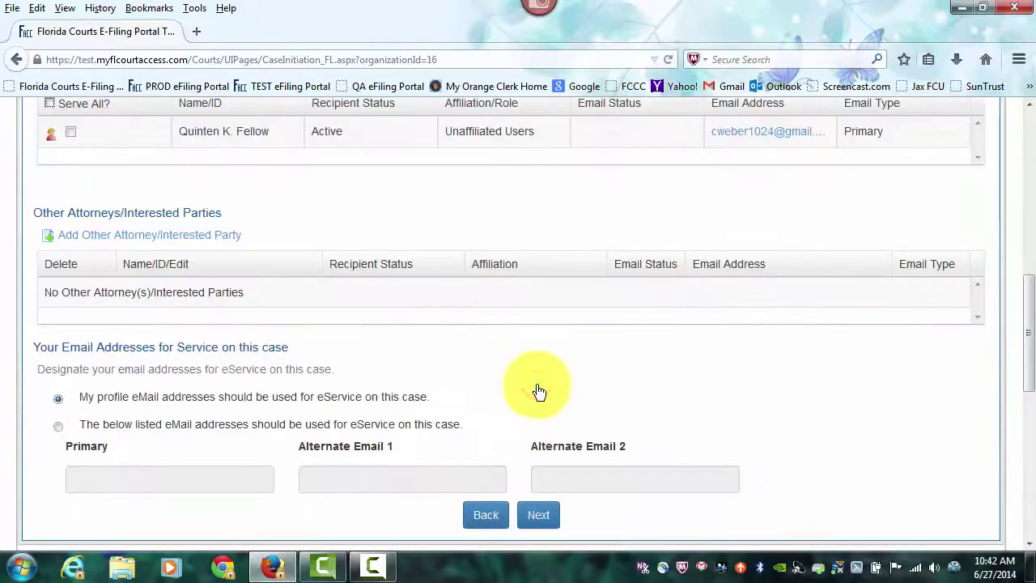
# Step: Tick Serve All? so the filer's primary e-mail address receives electronic service
pyautogui.moveTo(1029, 365); pyautogui.dragTo(1029, 300)
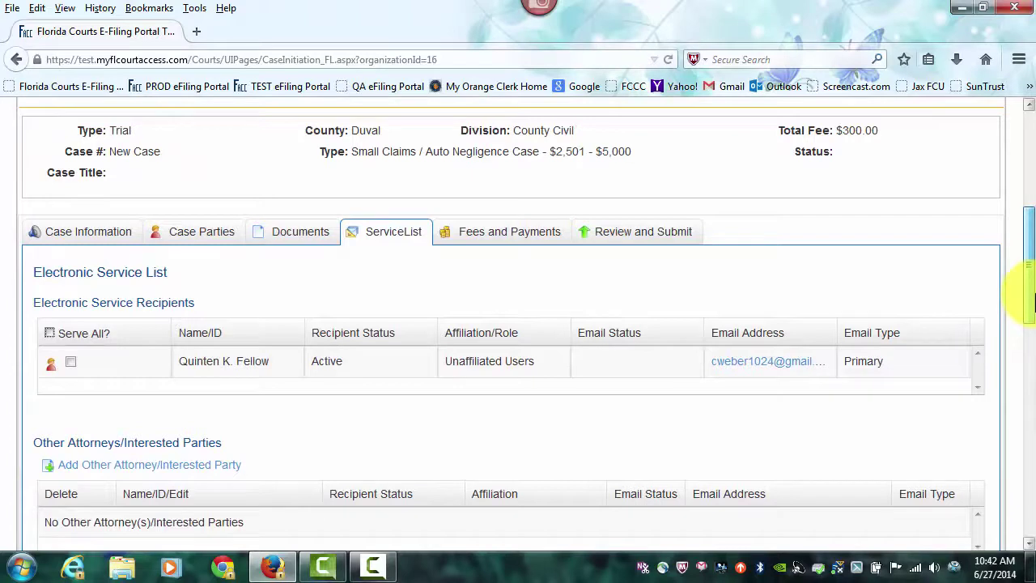
pyautogui.moveTo(1029, 299); pyautogui.dragTo(1029, 354)
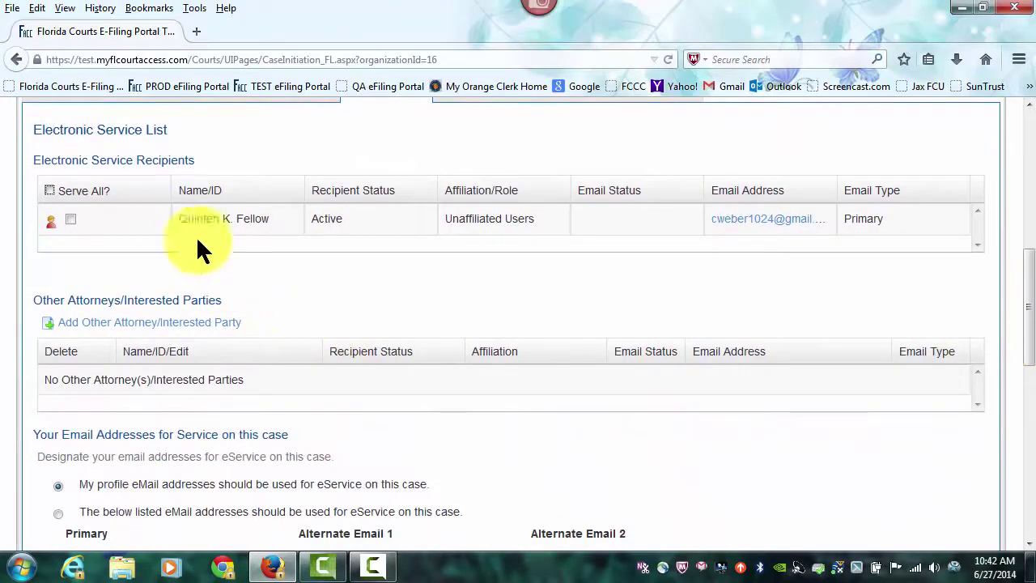
pyautogui.click(49, 190)
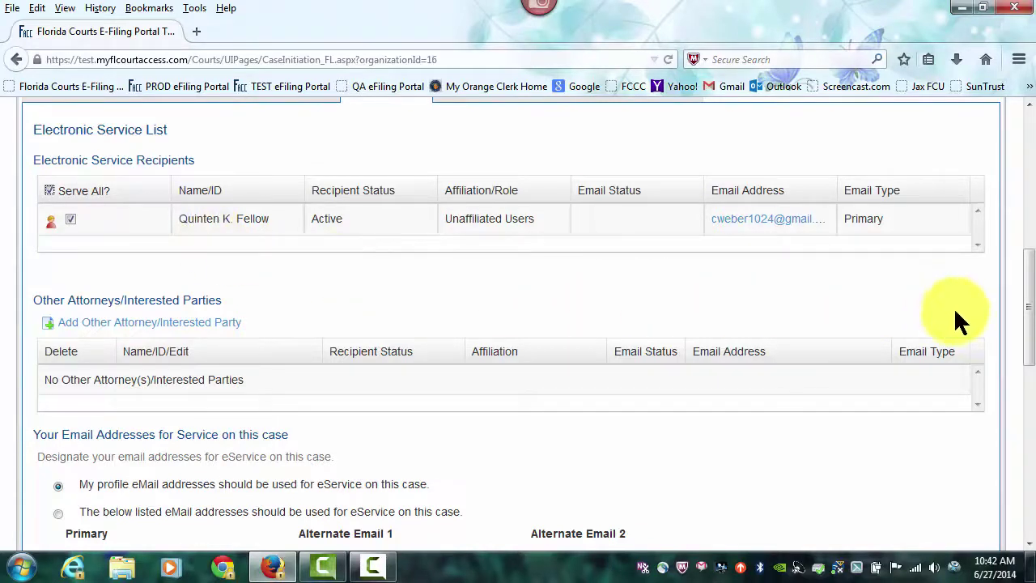
pyautogui.moveTo(1028, 290); pyautogui.dragTo(1030, 352)
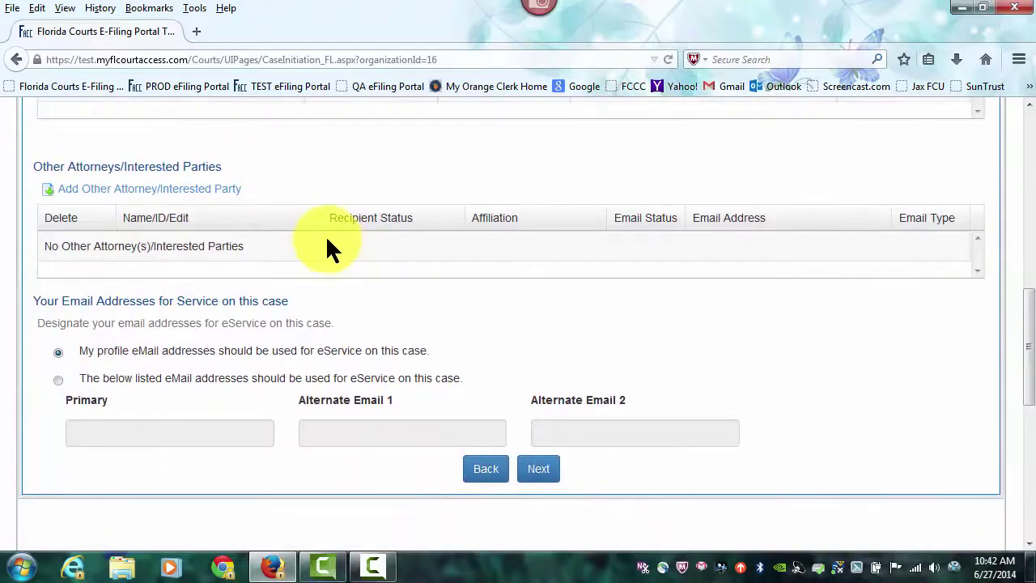
# Step: Open a blank Other Attorney/Interested Party form after cancelling the portal-user and Florida Bar searches
pyautogui.click(212, 191)
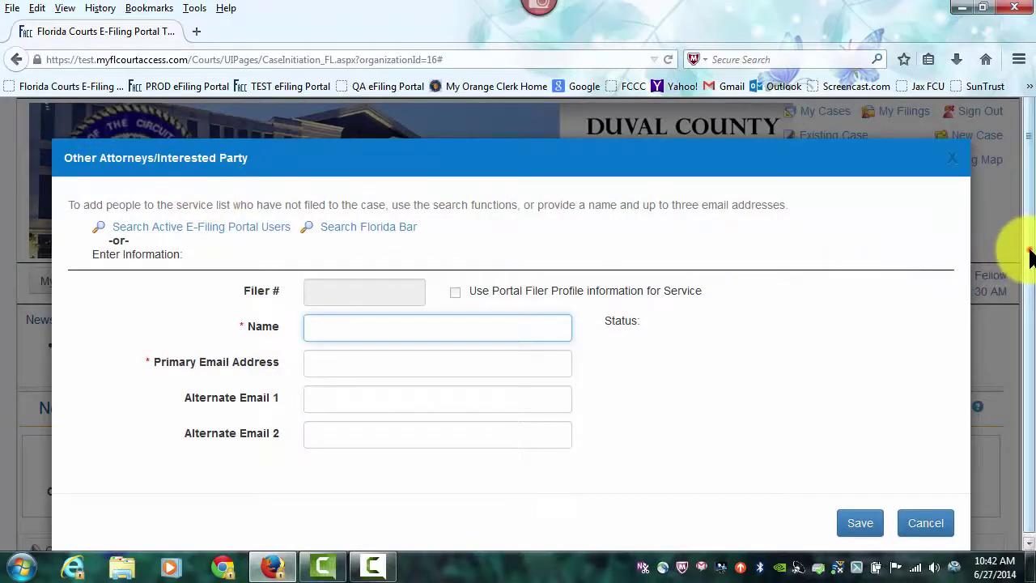
pyautogui.click(1011, 271)
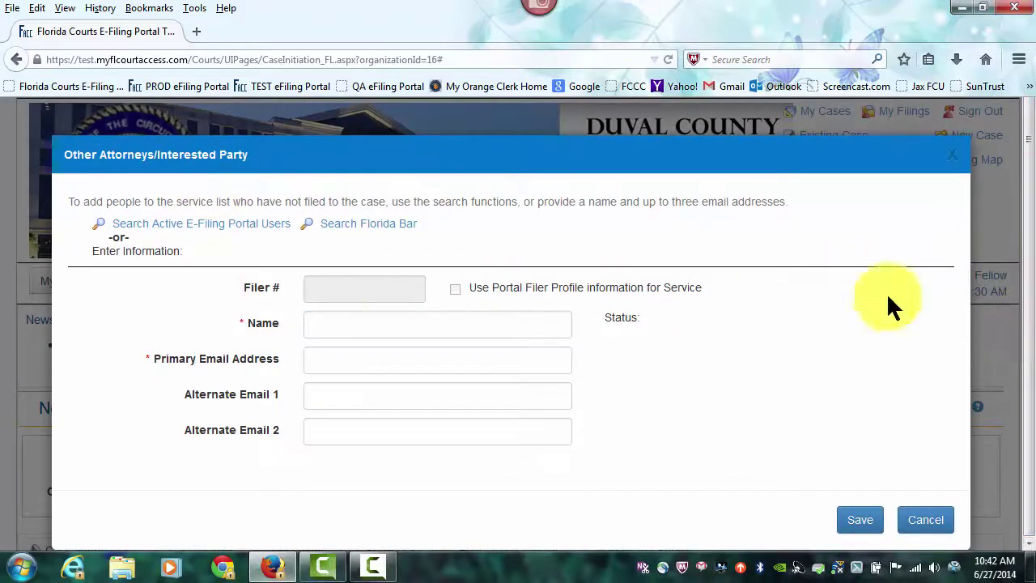
pyautogui.click(202, 232)
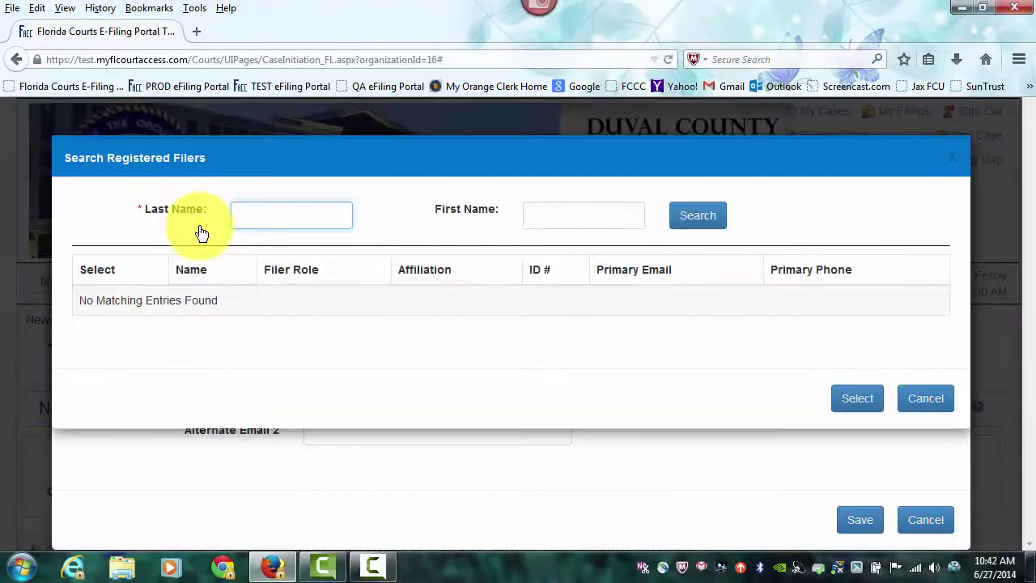
pyautogui.click(925, 398)
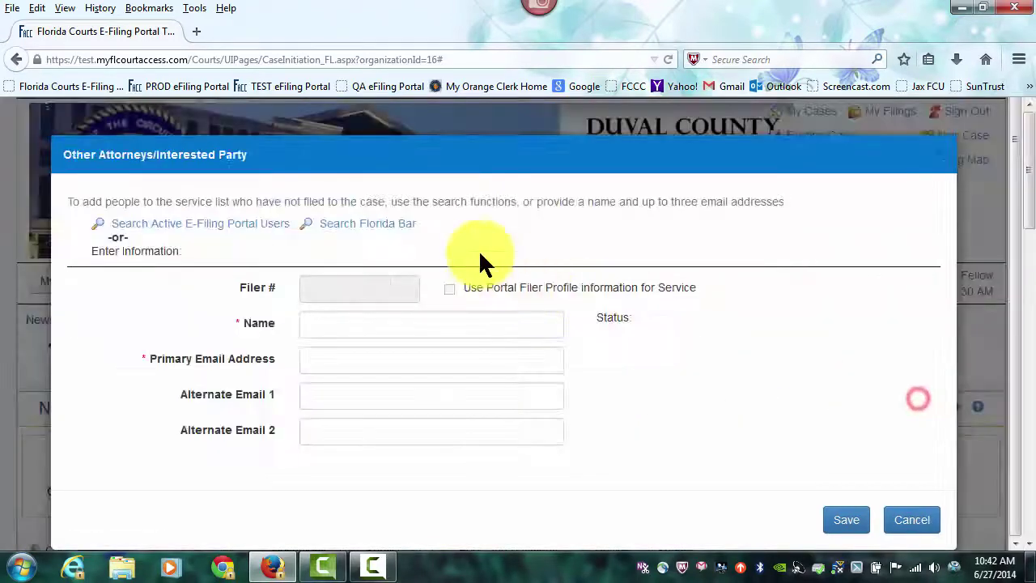
pyautogui.click(389, 233)
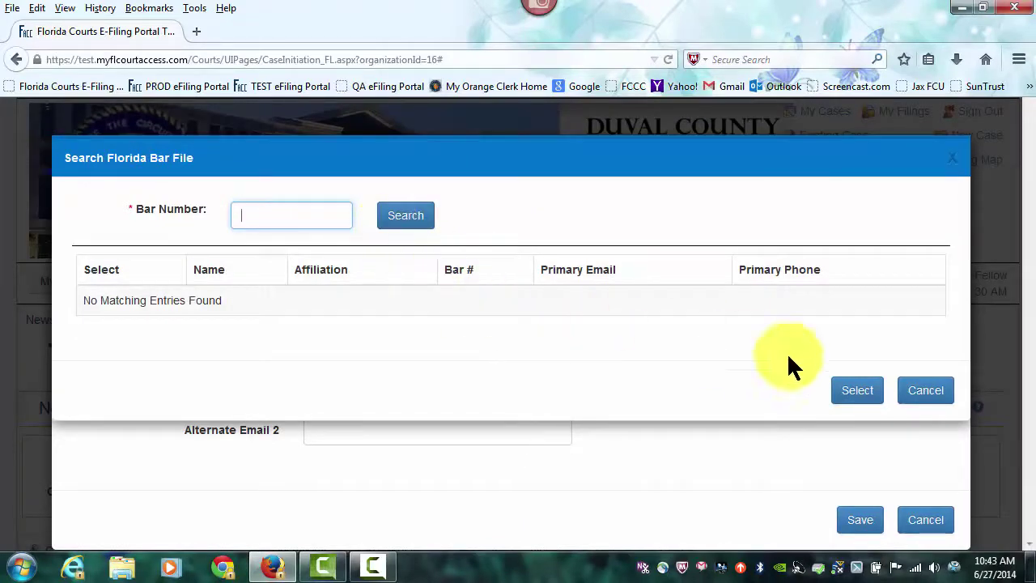
pyautogui.click(910, 392)
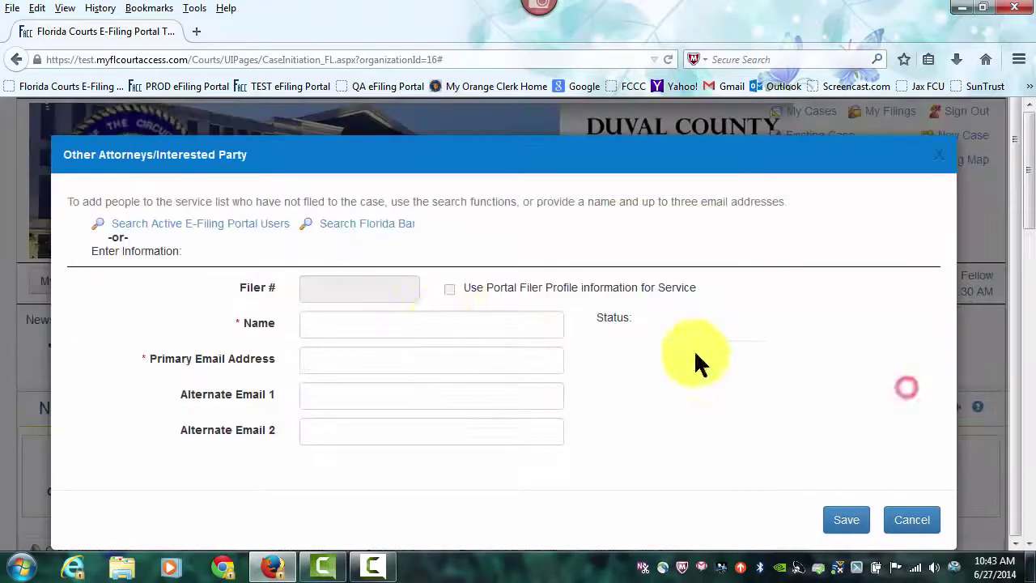
pyautogui.click(381, 322)
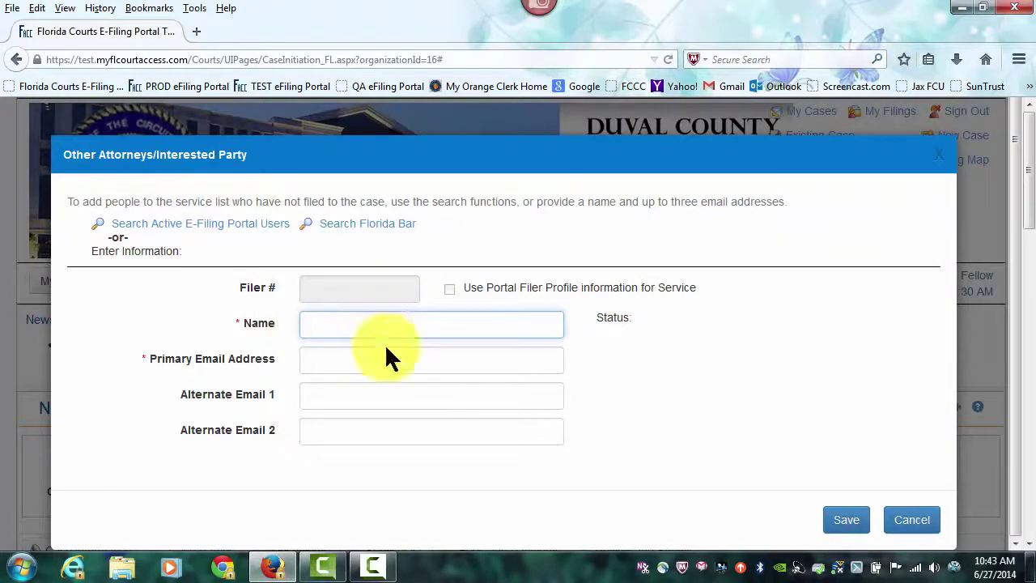
pyautogui.click(917, 522)
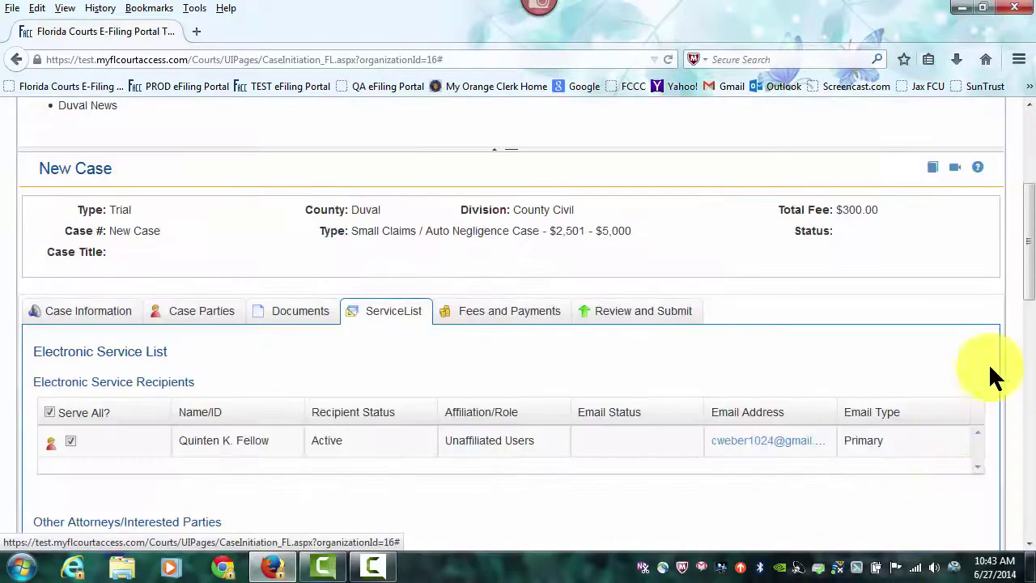
pyautogui.moveTo(1026, 231); pyautogui.dragTo(1027, 300)
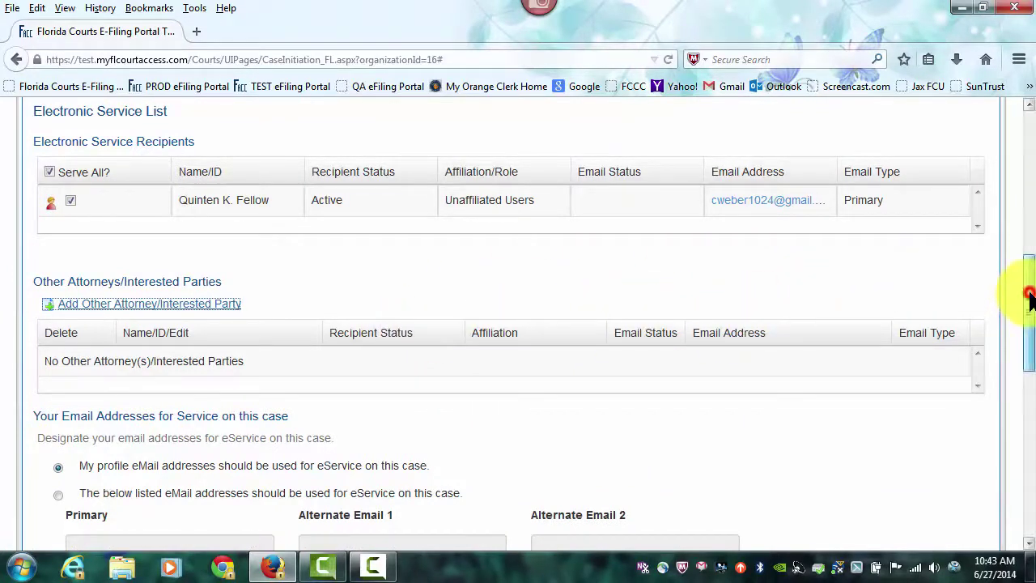
pyautogui.moveTo(1030, 297); pyautogui.dragTo(1031, 348)
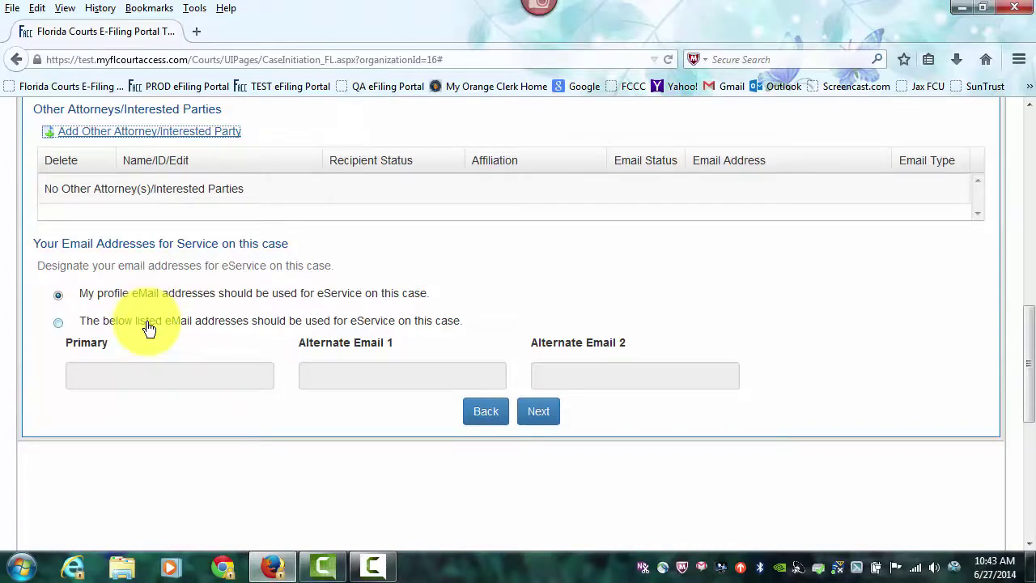
pyautogui.click(57, 322)
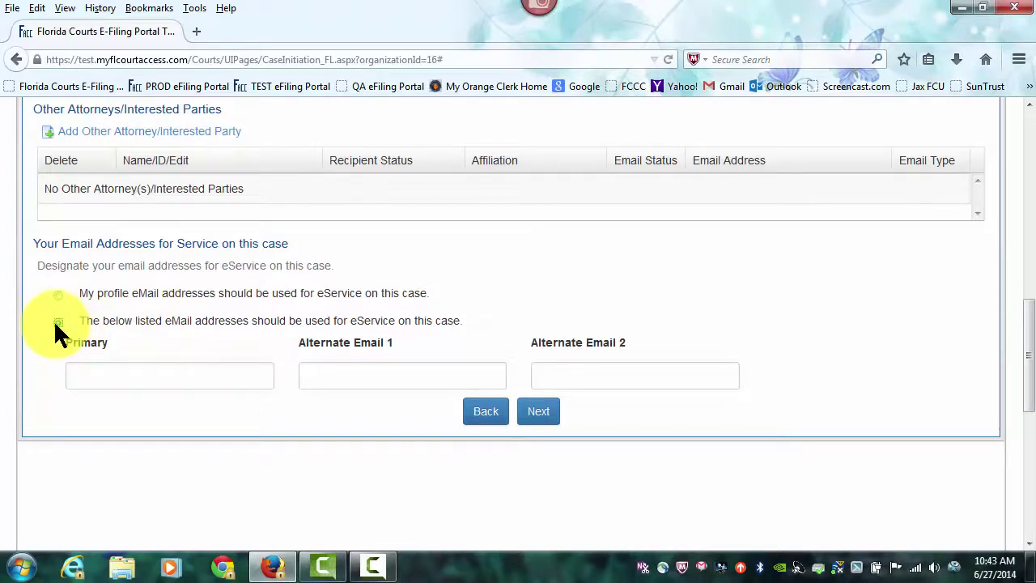
pyautogui.click(60, 295)
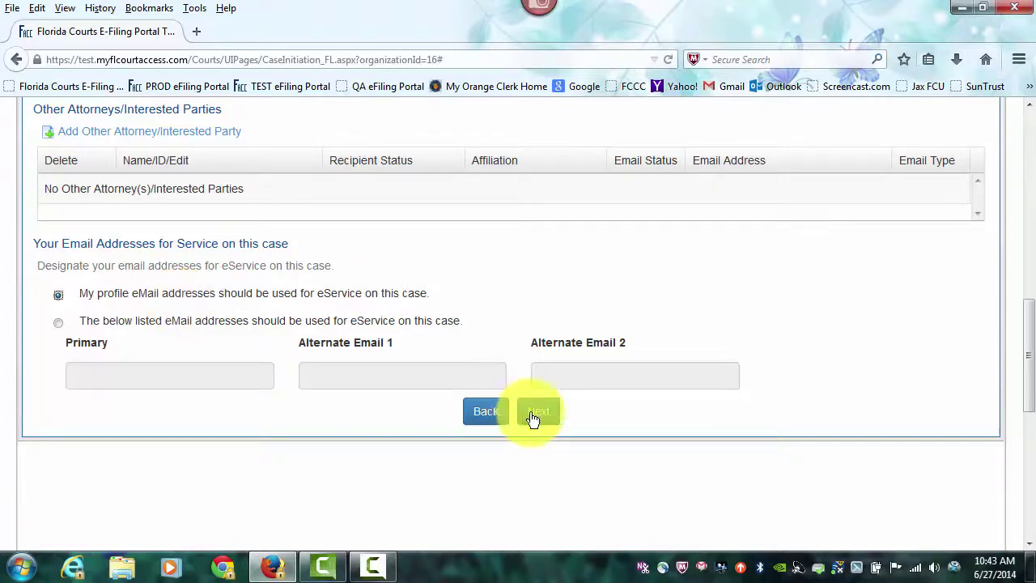
pyautogui.scroll(5, 711, 386)
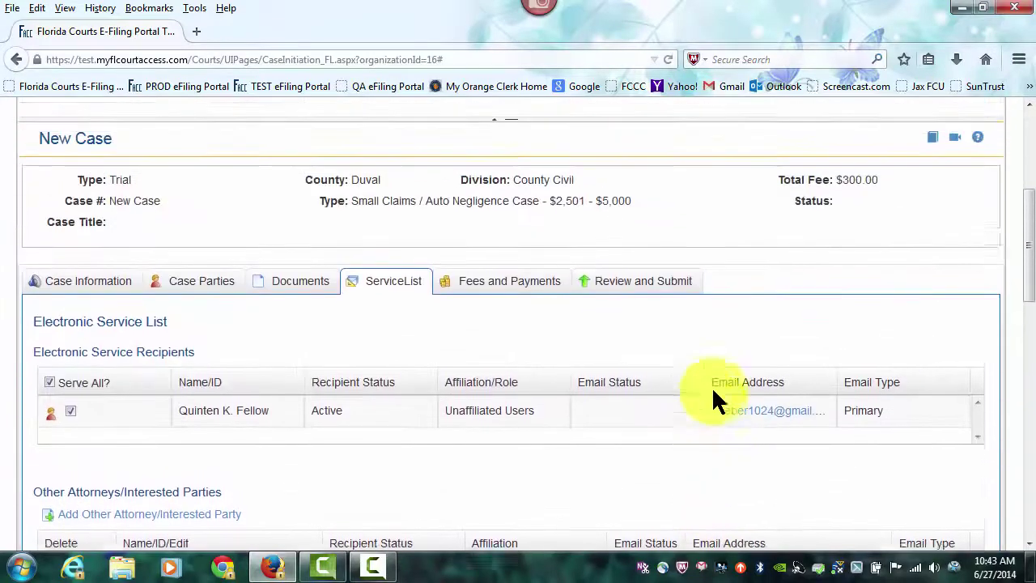
pyautogui.scroll(-5, 711, 396)
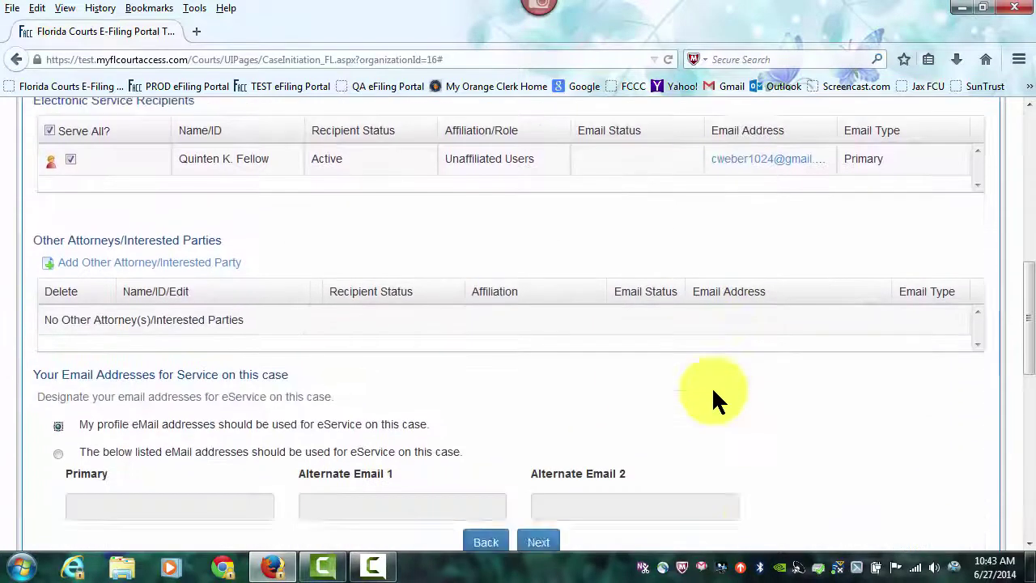
# Step: Move to Fees and Payments, review the $300.00 filing fee, and choose Provide Payment Information
pyautogui.click(544, 416)
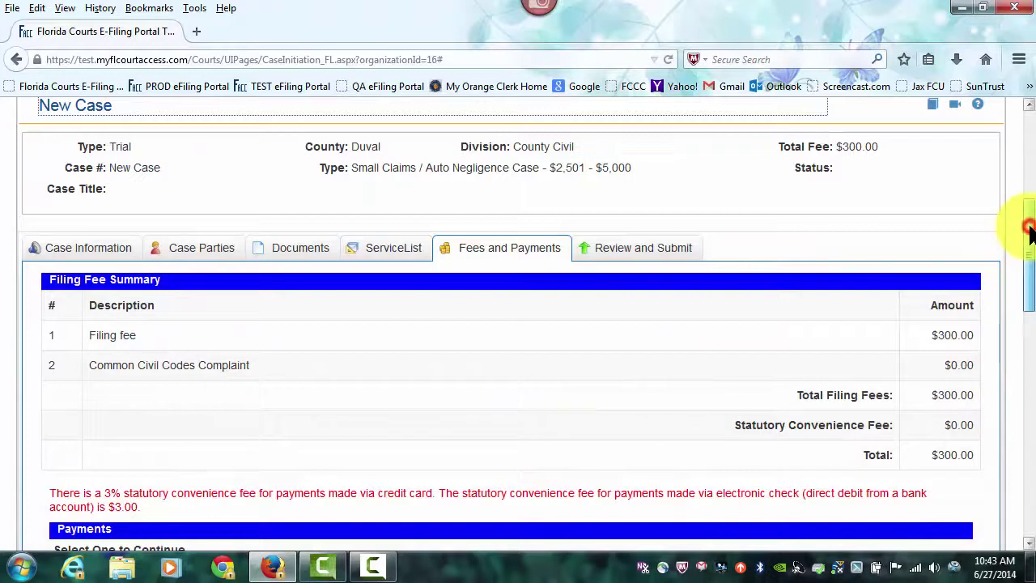
pyautogui.moveTo(1030, 233); pyautogui.dragTo(1029, 268)
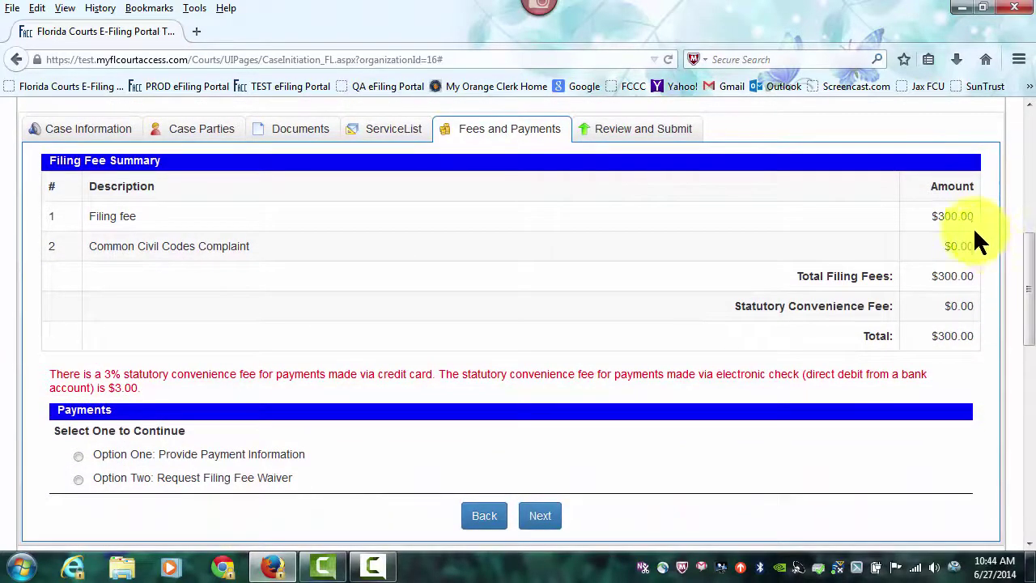
pyautogui.moveTo(1029, 271); pyautogui.dragTo(1026, 300)
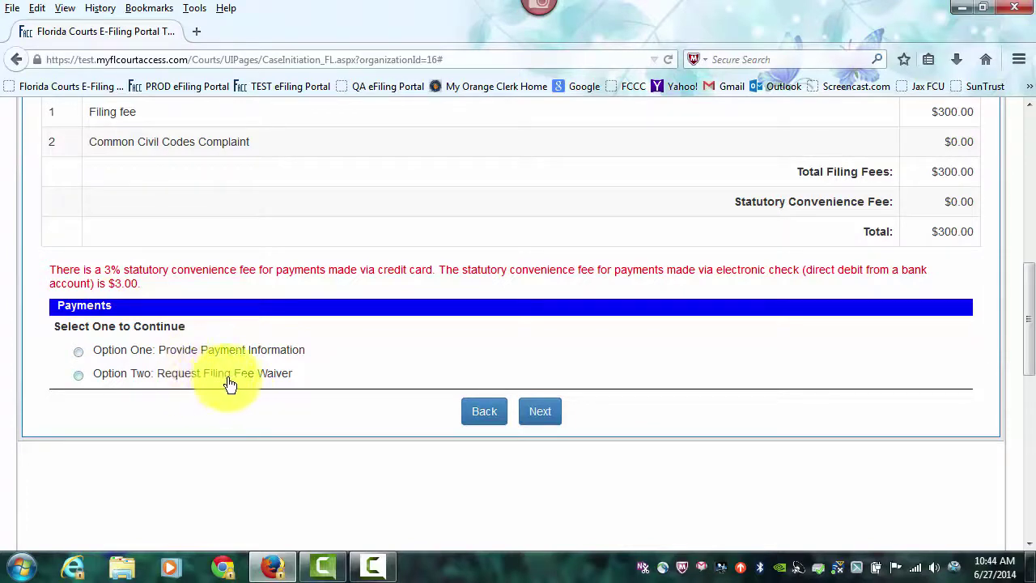
pyautogui.click(80, 350)
# Step: Pay by credit card, finding no saved card, and choose MasterCard as the card type
pyautogui.scroll(-5, 614, 358)
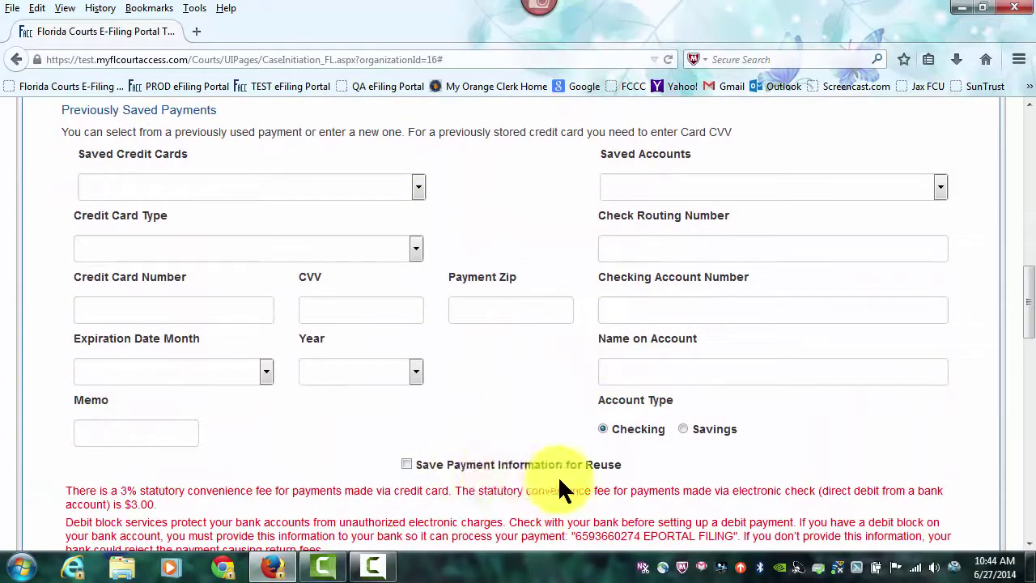
pyautogui.click(417, 187)
pyautogui.click(417, 187)
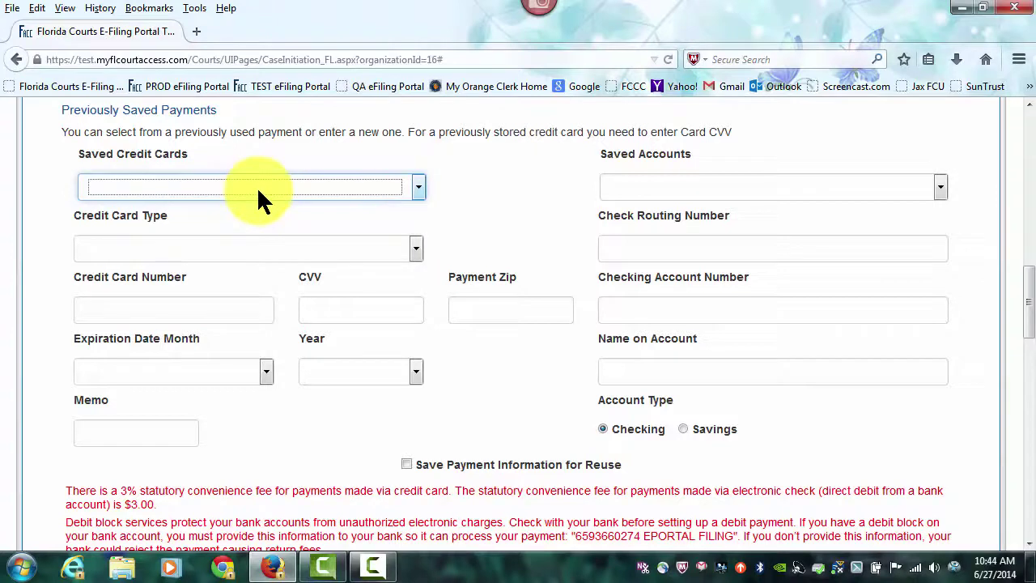
pyautogui.click(415, 248)
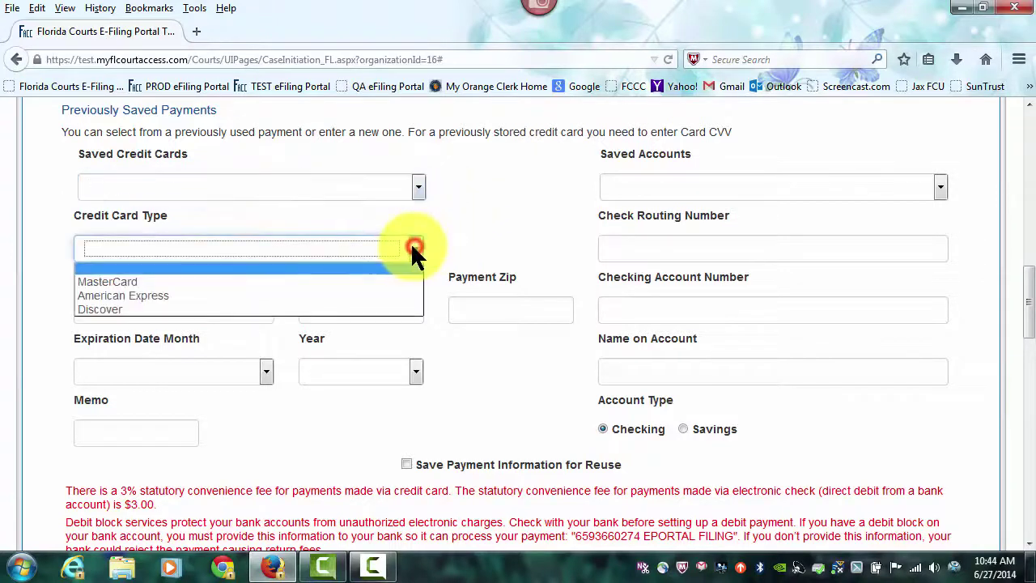
pyautogui.click(142, 281)
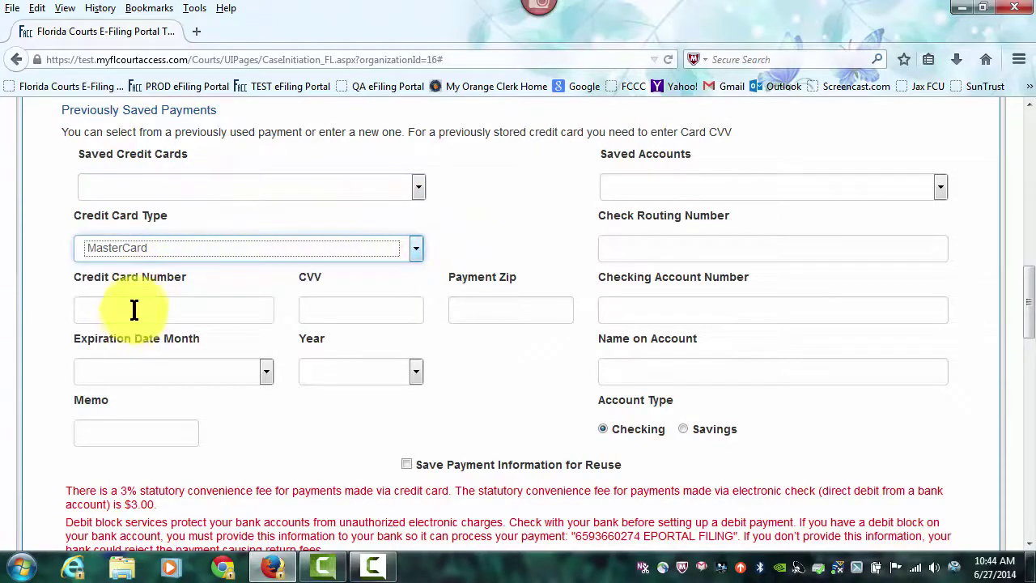
# Step: Enter the card number, the card's CVV and the billing zip code
pyautogui.click(135, 309)
pyautogui.write('5555')
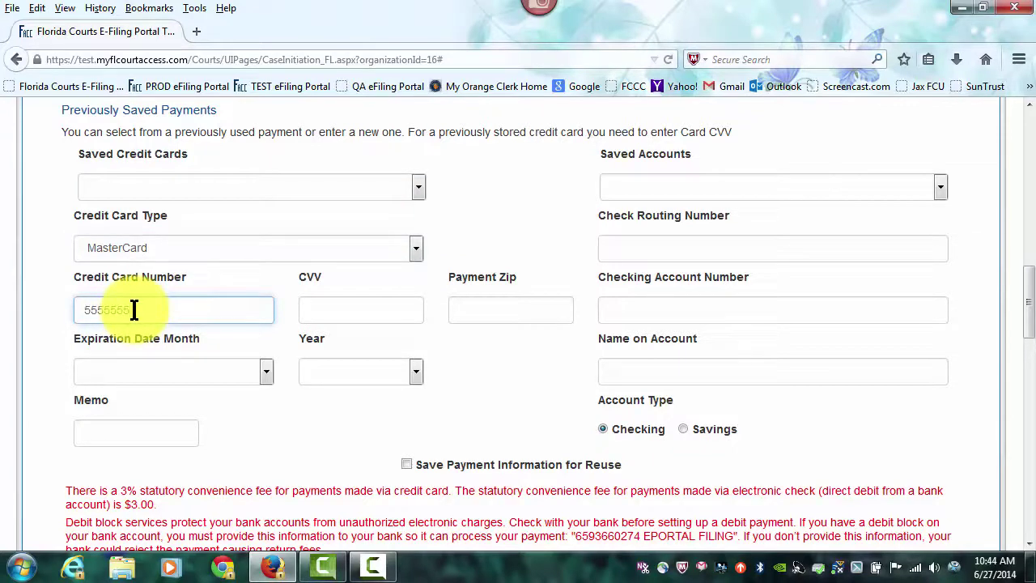
pyautogui.write('5555555444')
pyautogui.click(315, 316)
pyautogui.write('2')
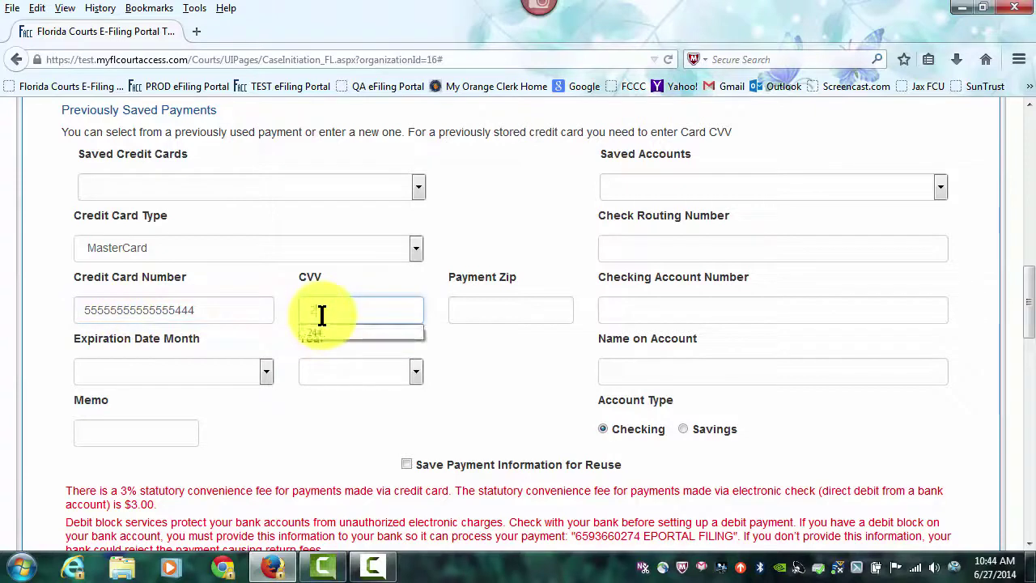
pyautogui.write('44')
pyautogui.click(462, 316)
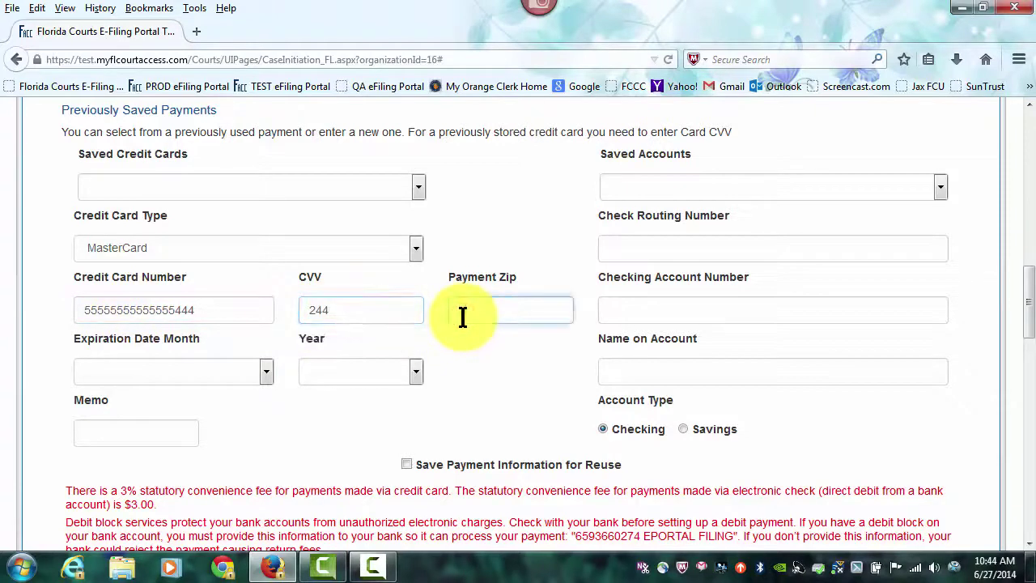
pyautogui.write('31801')
pyautogui.click(464, 313)
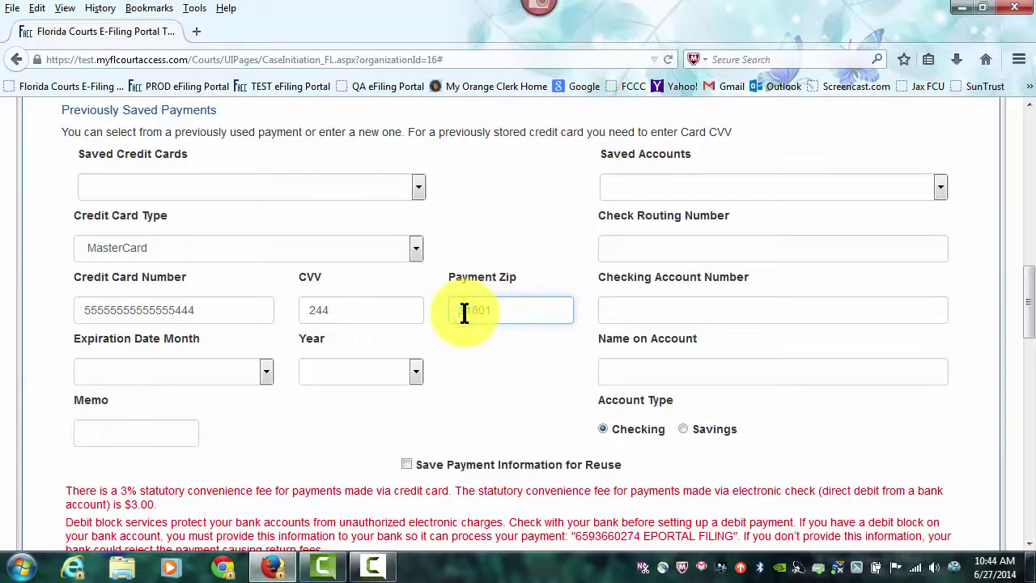
# Step: Save the payment information for reuse, set expiry to 05/2016, and submit the payment
pyautogui.click(407, 464)
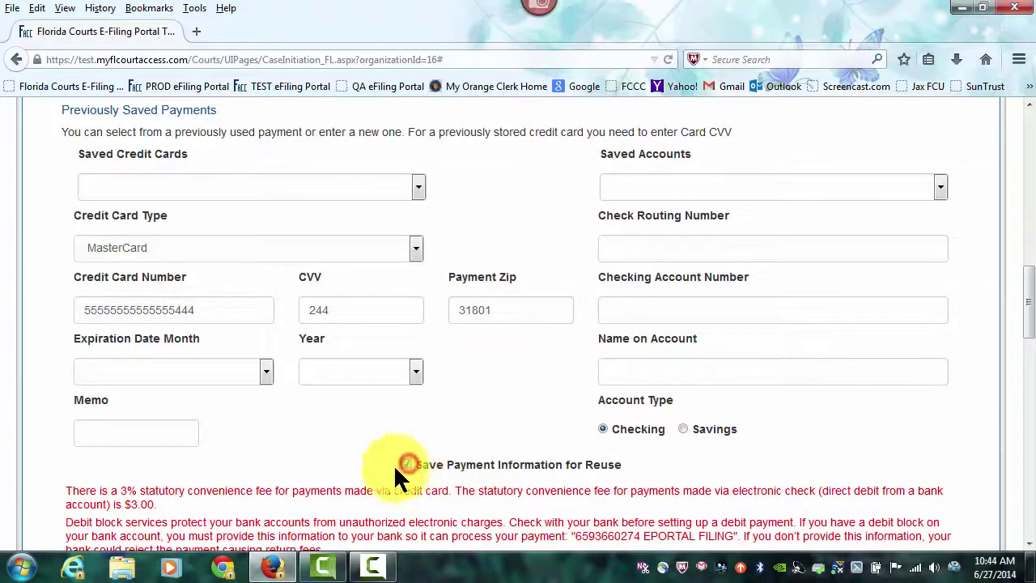
pyautogui.click(261, 371)
pyautogui.click(89, 457)
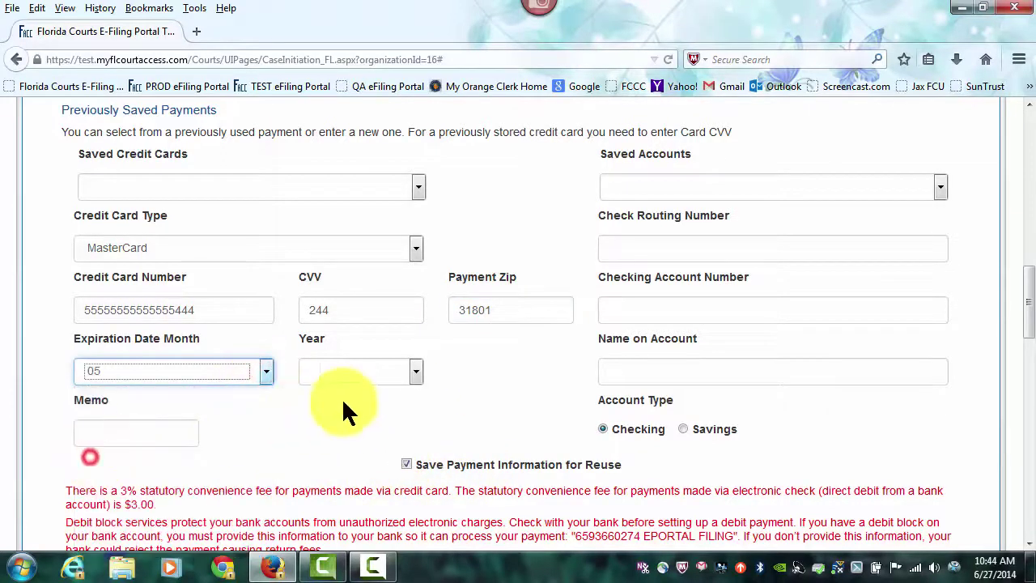
pyautogui.click(416, 371)
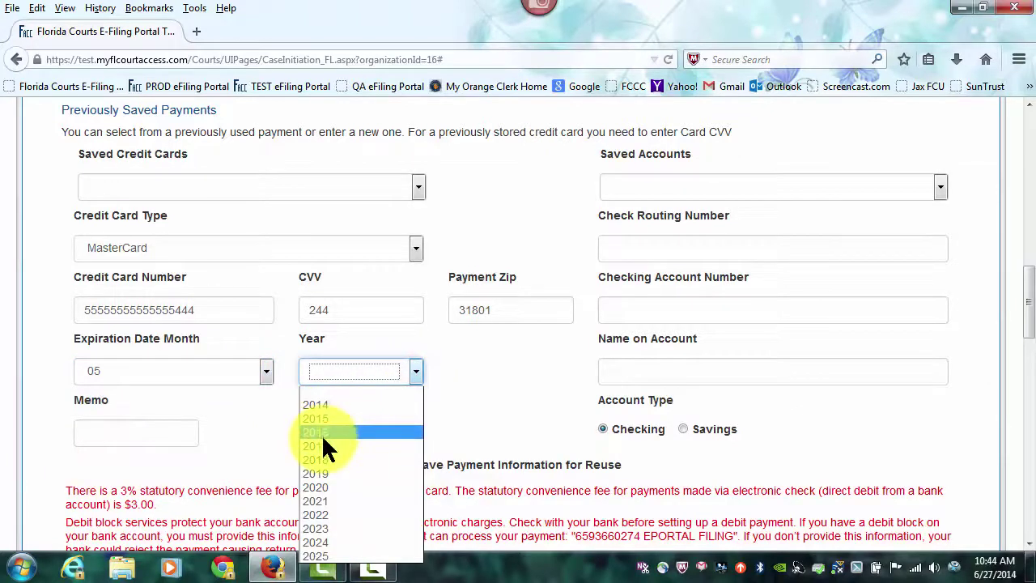
pyautogui.click(323, 434)
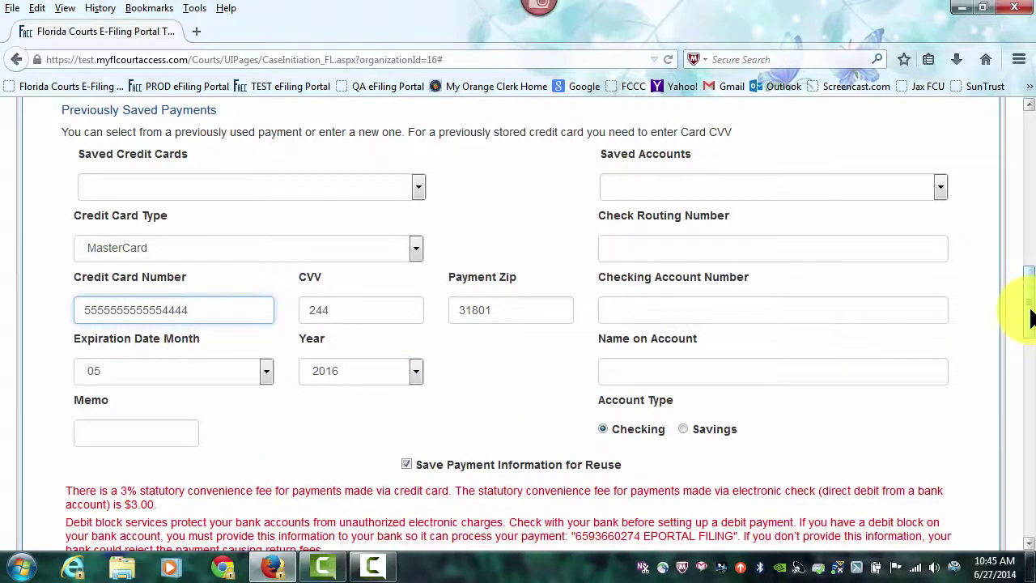
pyautogui.moveTo(1029, 309); pyautogui.dragTo(1029, 343)
pyautogui.click(548, 418)
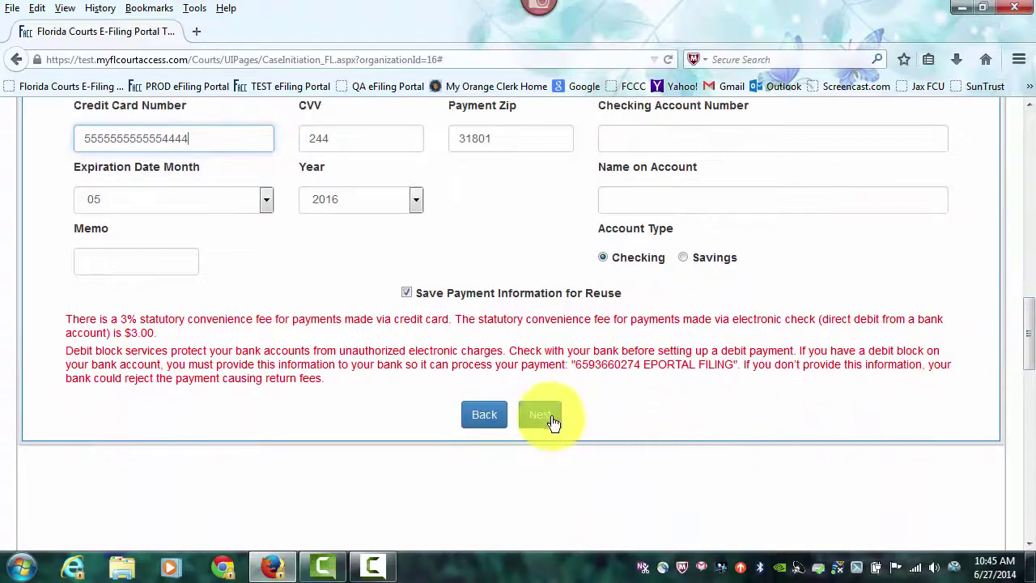
# Step: Continue to Review and Submit and read through the filing summary
pyautogui.click(550, 419)
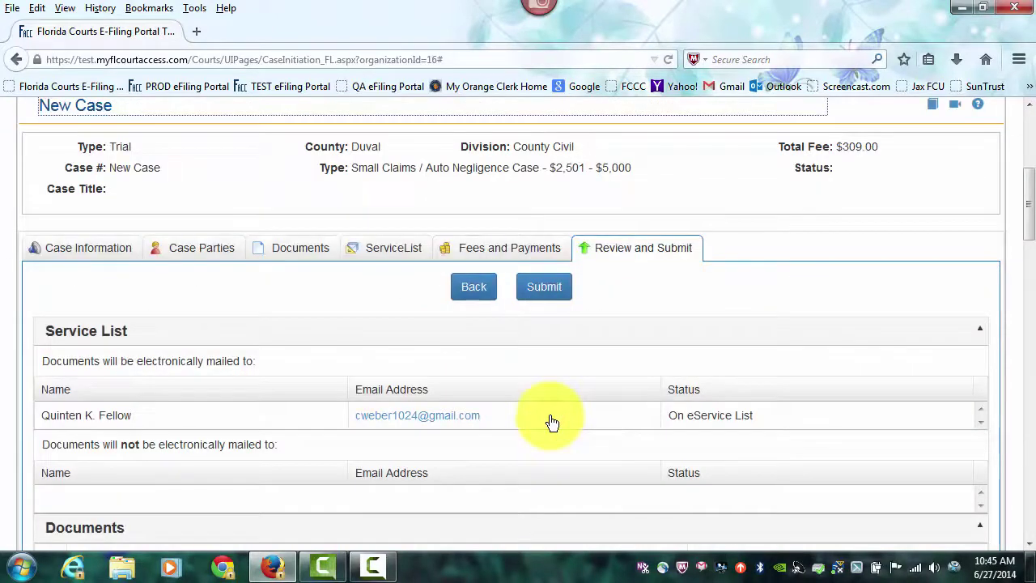
pyautogui.click(1027, 207)
pyautogui.moveTo(1029, 206); pyautogui.dragTo(1031, 234)
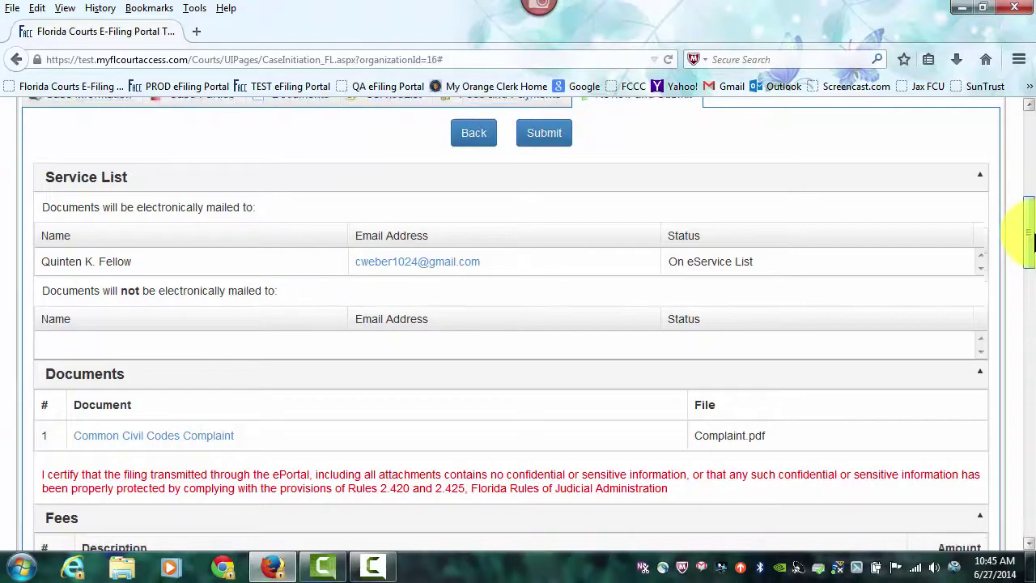
pyautogui.moveTo(1033, 237); pyautogui.dragTo(1033, 247)
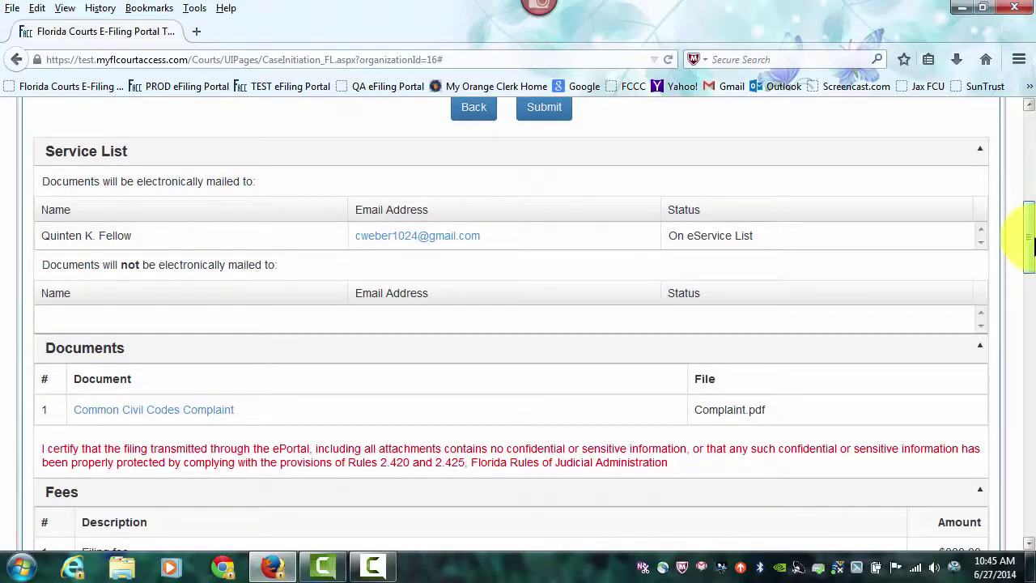
pyautogui.moveTo(1033, 248); pyautogui.dragTo(1033, 277)
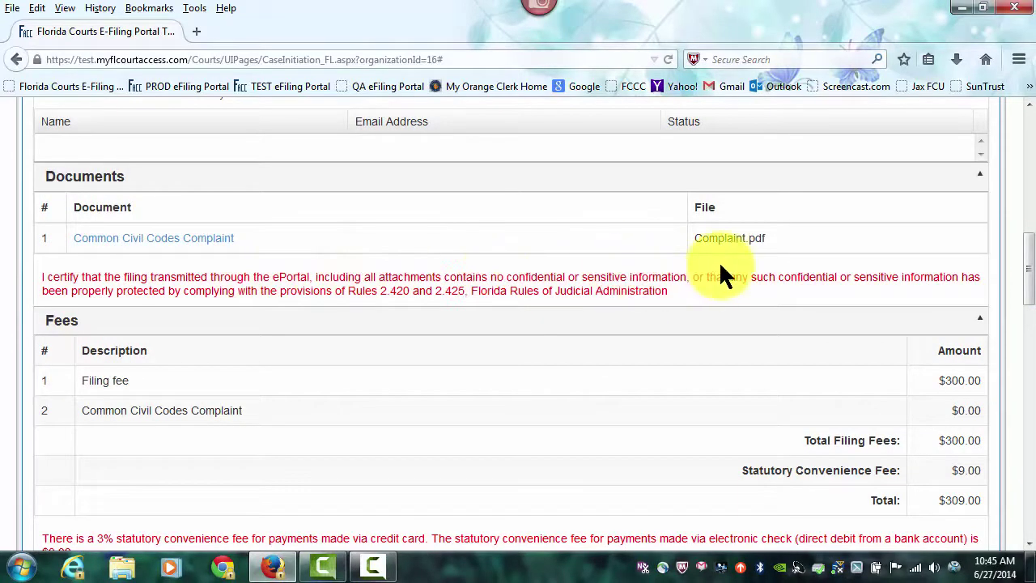
pyautogui.moveTo(1025, 256); pyautogui.dragTo(1026, 283)
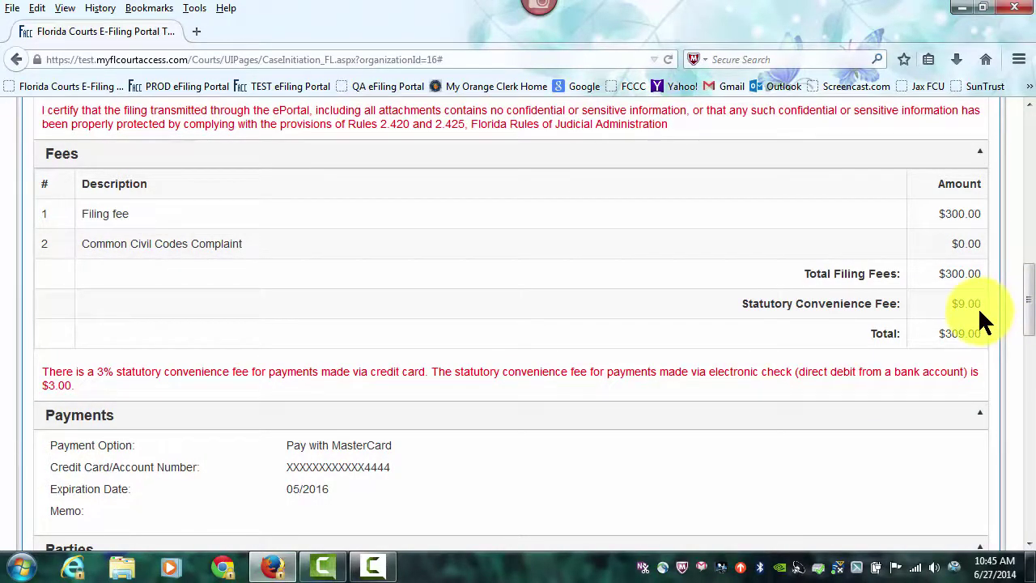
pyautogui.click(1029, 296)
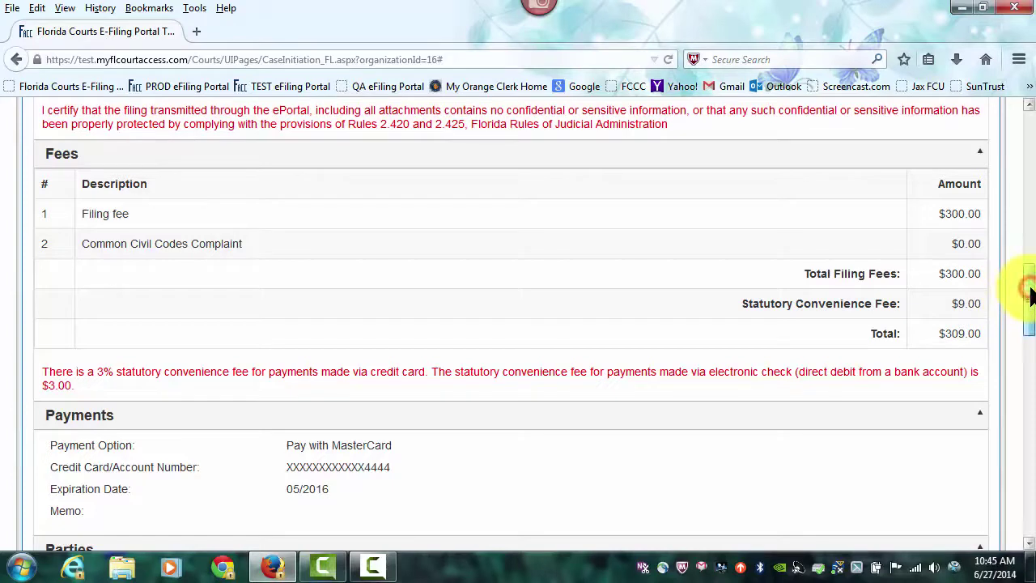
pyautogui.moveTo(1029, 295); pyautogui.dragTo(1022, 342)
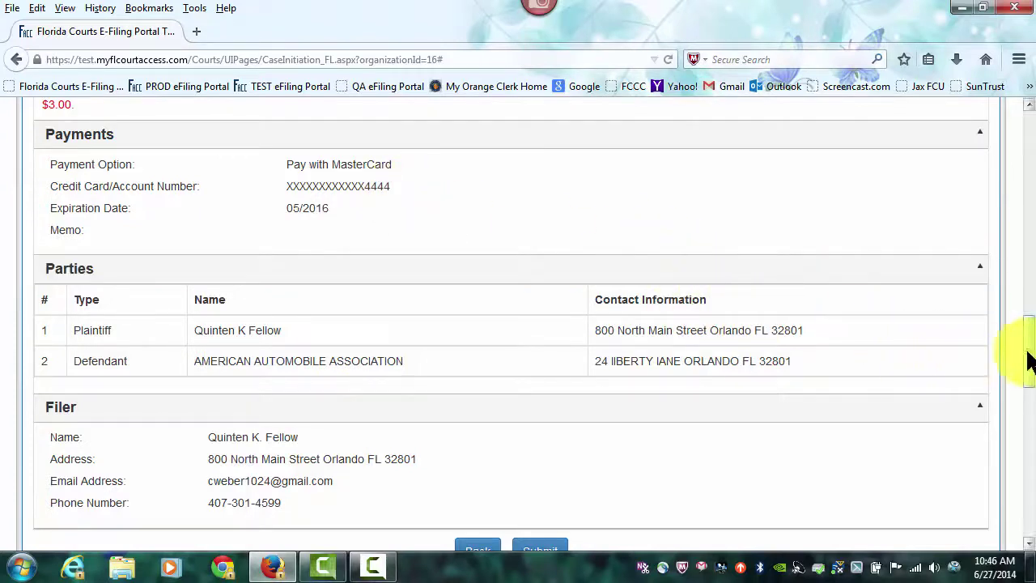
pyautogui.moveTo(1028, 347); pyautogui.dragTo(1030, 386)
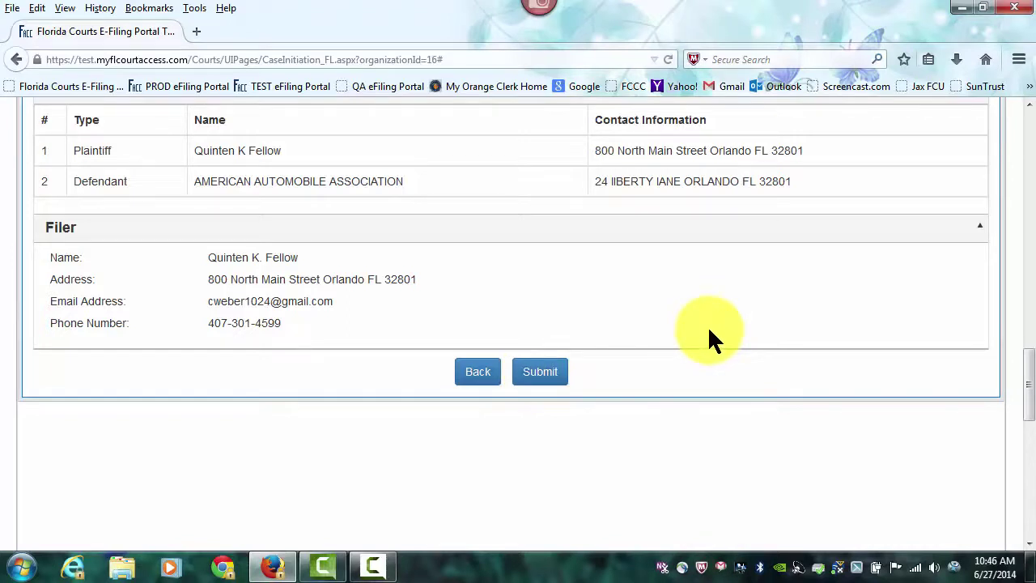
# Step: Return to the Case Parties step listing the plaintiff and AMERICAN AUTOMOBILE ASSOCIATION
pyautogui.scroll(3, 707, 338)
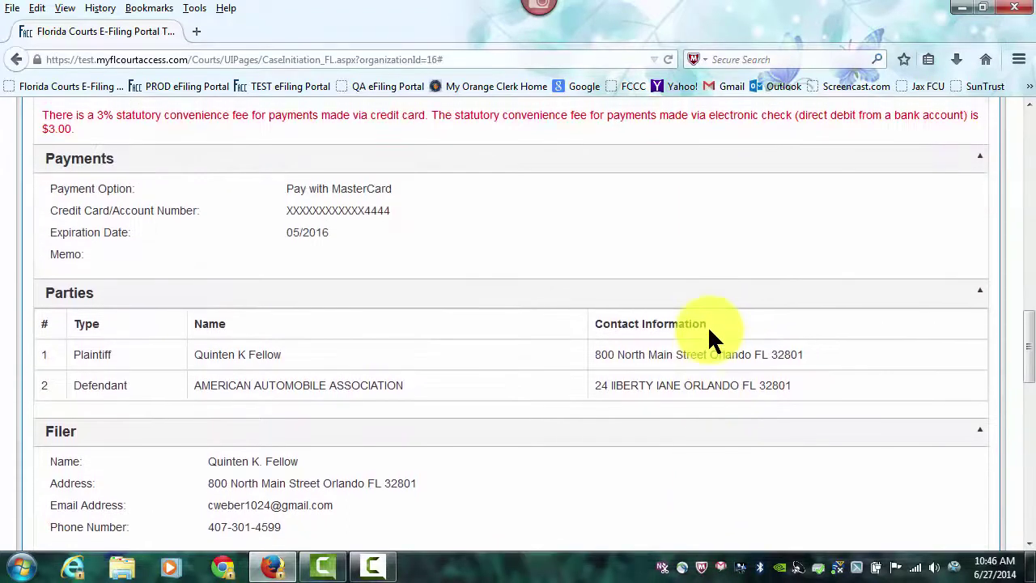
pyautogui.scroll(3, 708, 332)
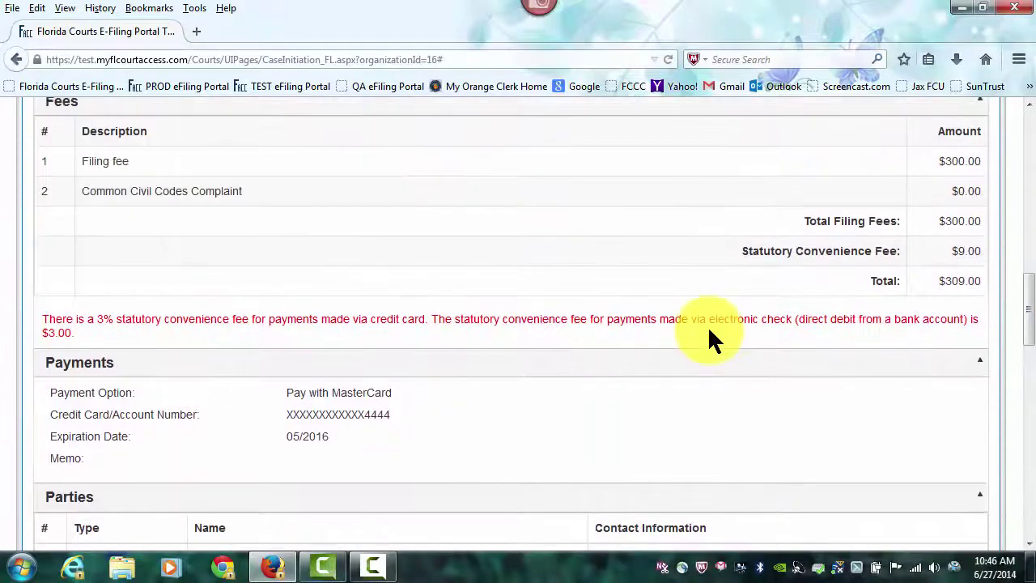
pyautogui.scroll(-5, 709, 328)
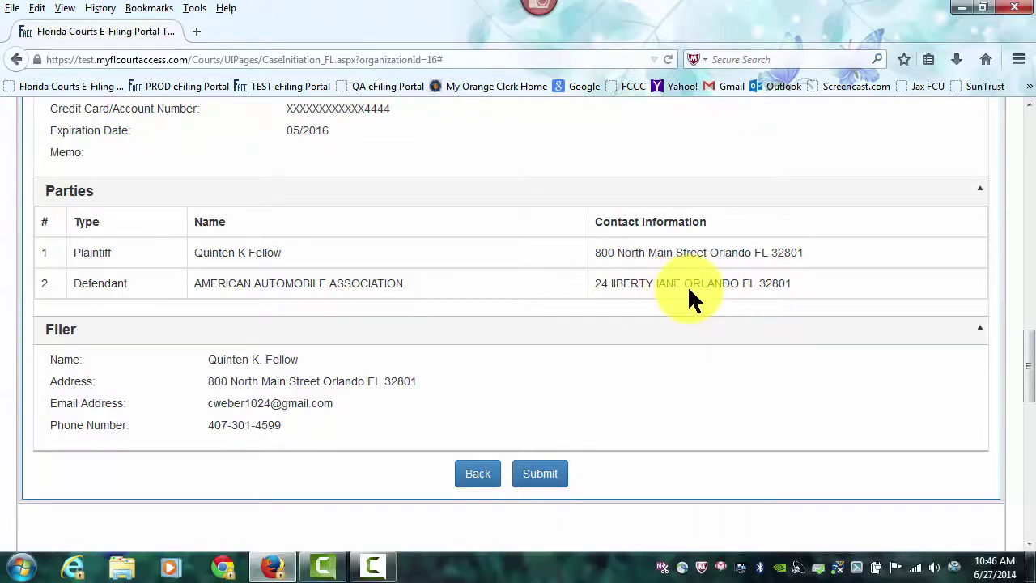
pyautogui.scroll(10, 688, 289)
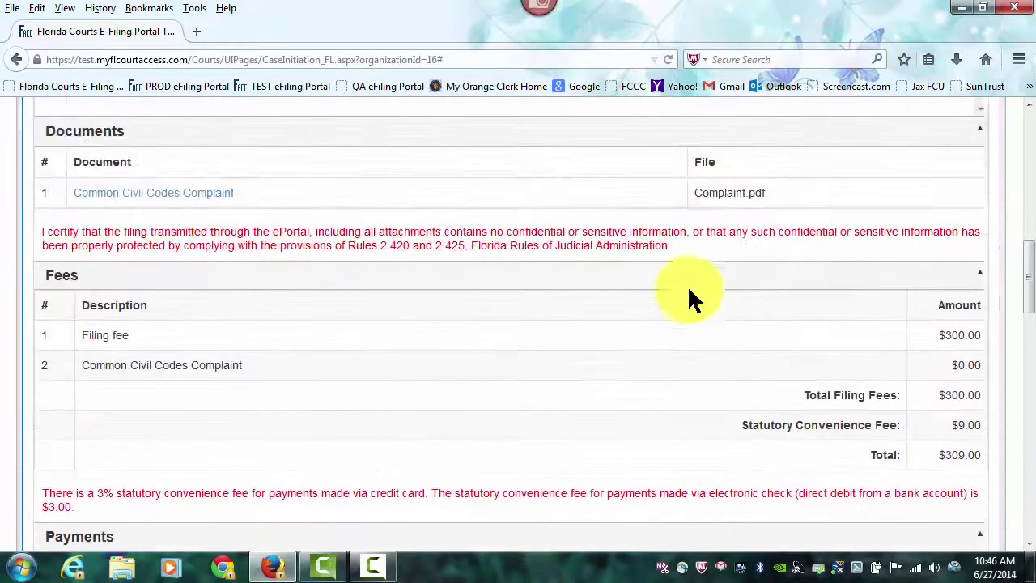
pyautogui.scroll(5, 687, 285)
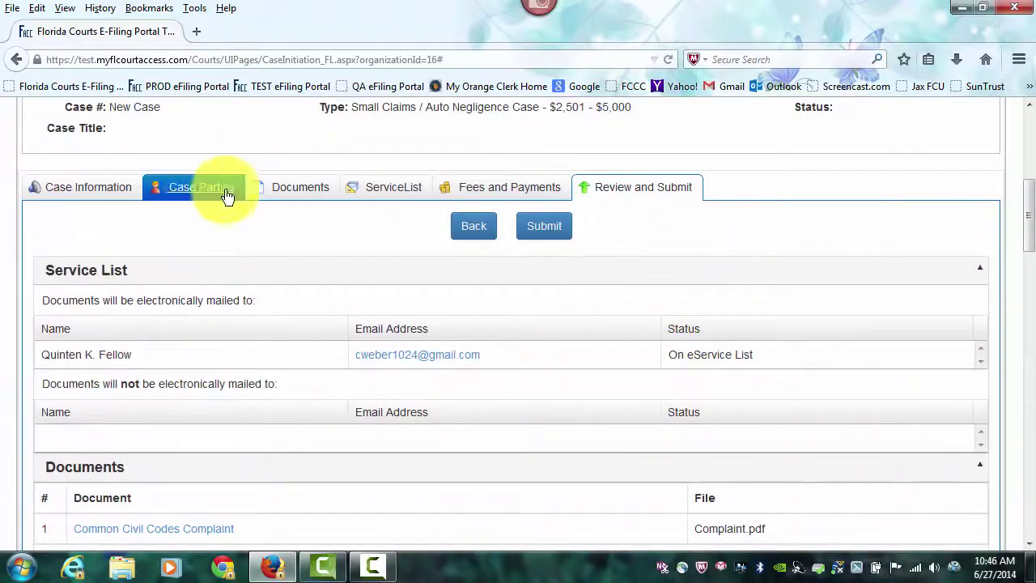
pyautogui.click(198, 195)
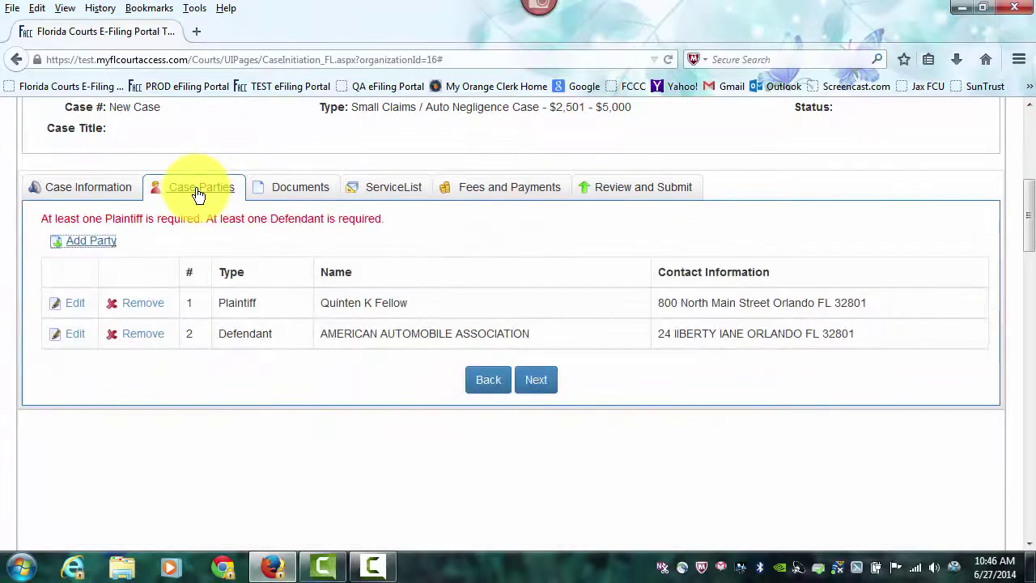
pyautogui.click(73, 333)
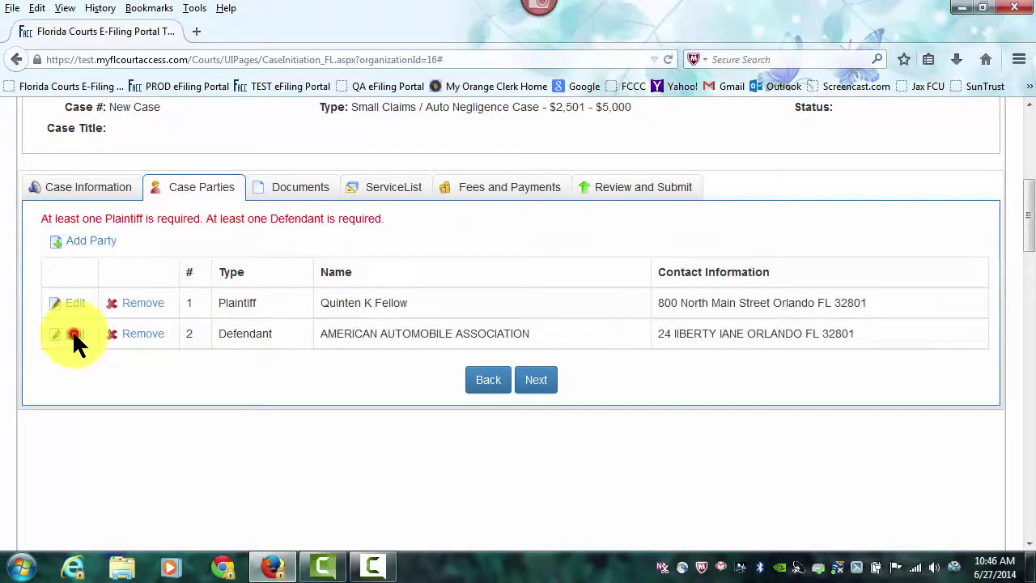
pyautogui.scroll(-2, 432, 340)
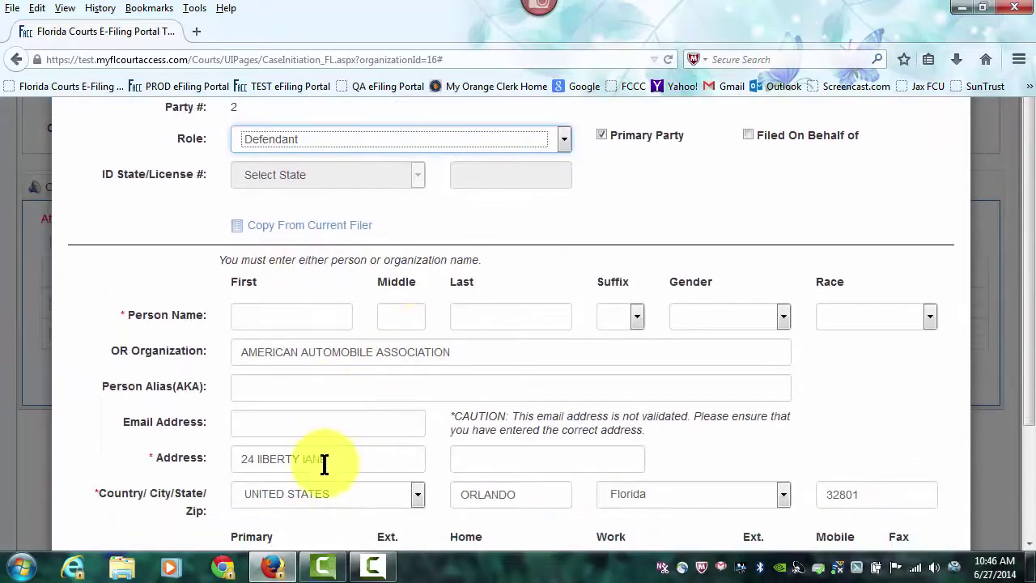
pyautogui.moveTo(338, 461); pyautogui.dragTo(257, 460)
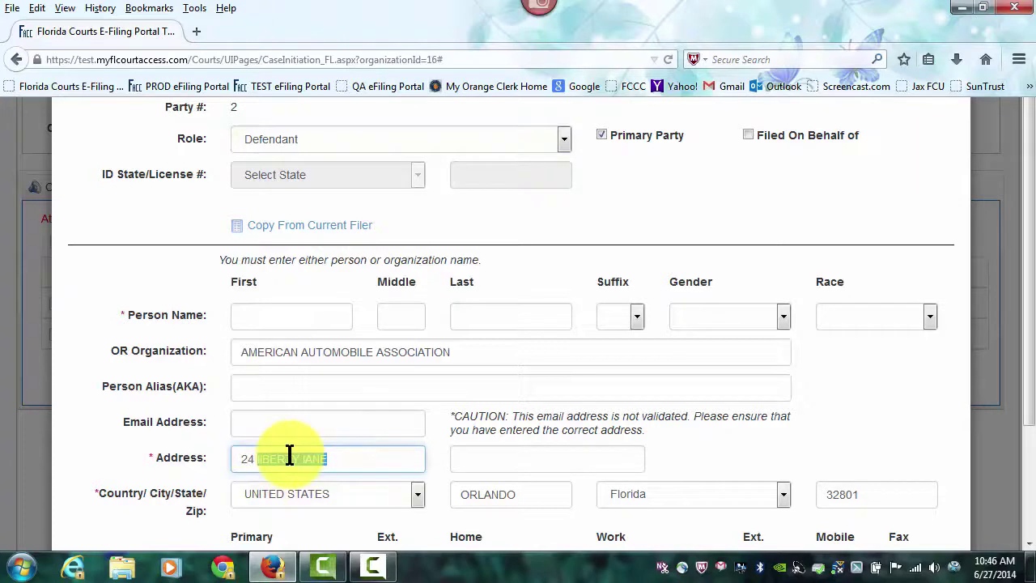
pyautogui.write('Liber')
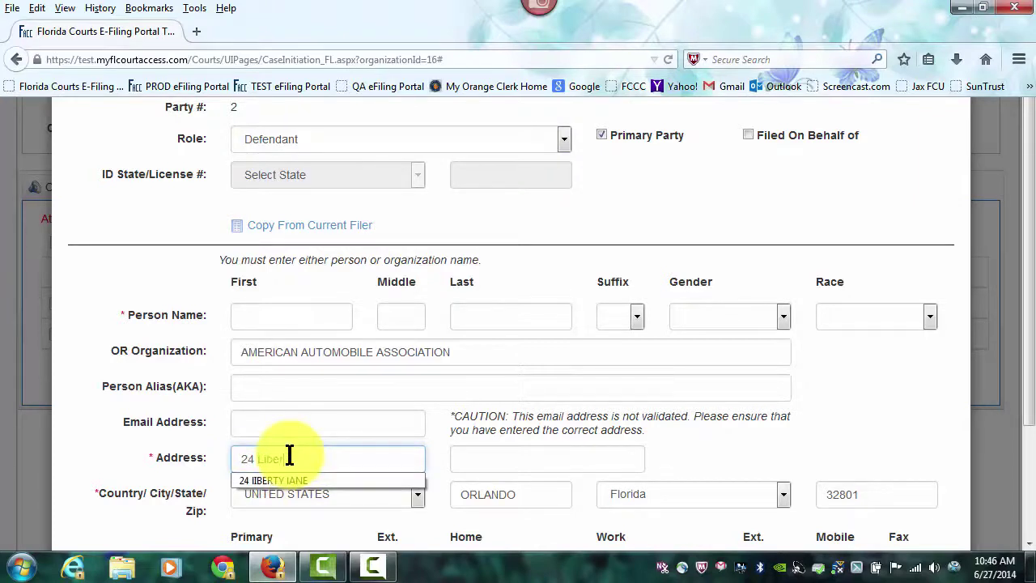
pyautogui.write('ty Lane')
pyautogui.press('Tab')
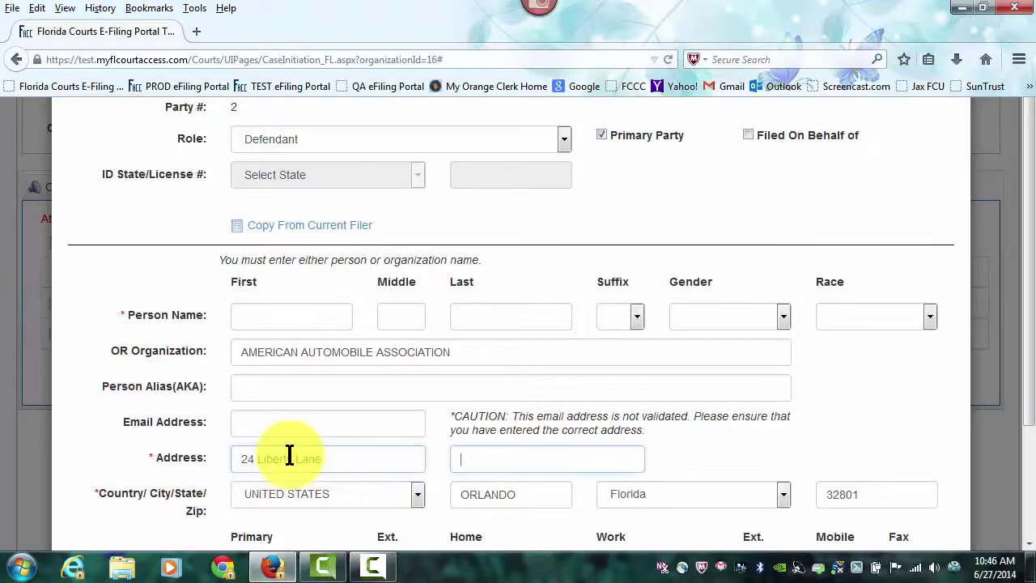
pyautogui.press('Tab')
pyautogui.press('Tab')
pyautogui.write('Or')
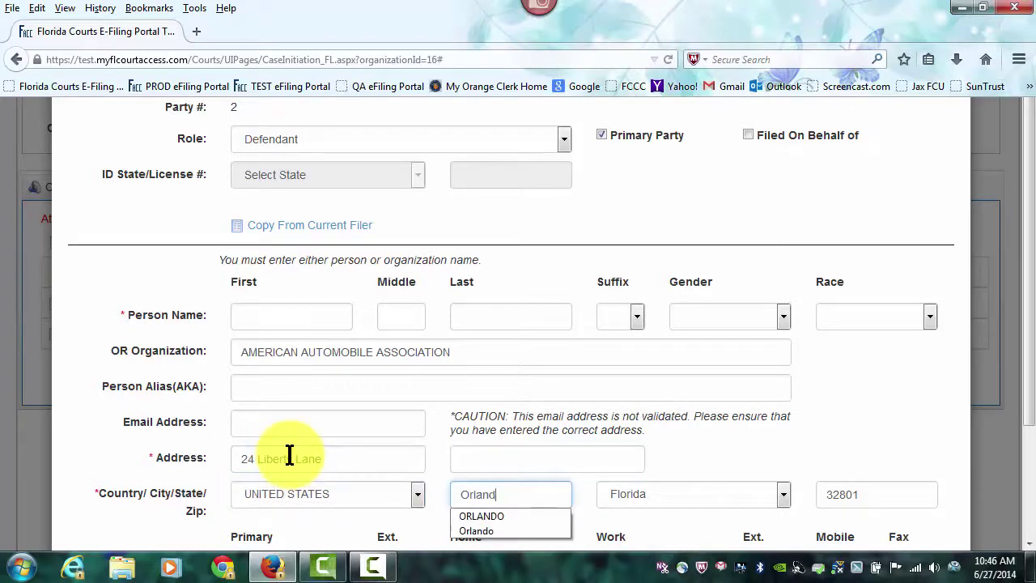
pyautogui.scroll(-3, 666, 283)
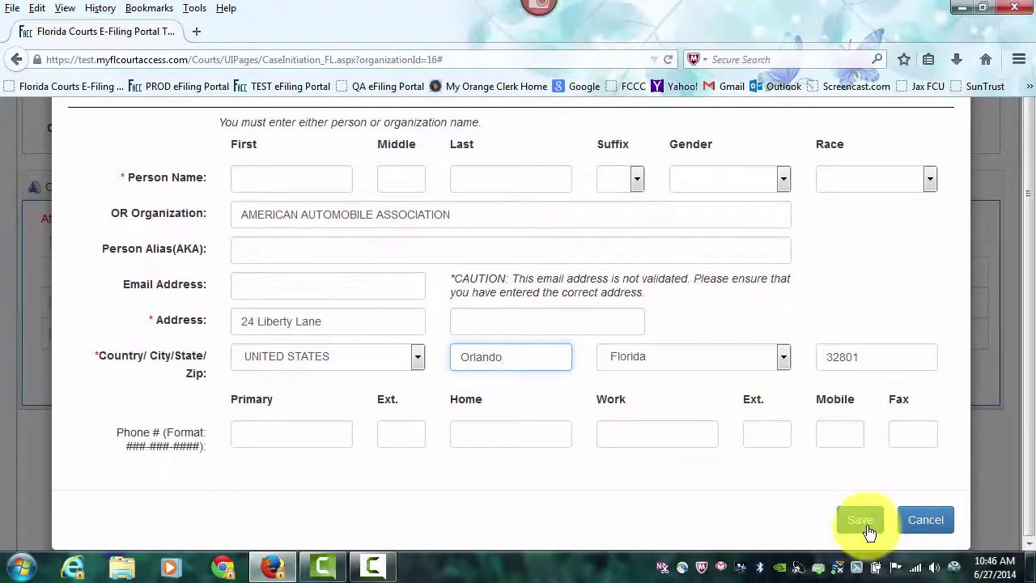
pyautogui.click(864, 528)
pyautogui.scroll(5, 837, 482)
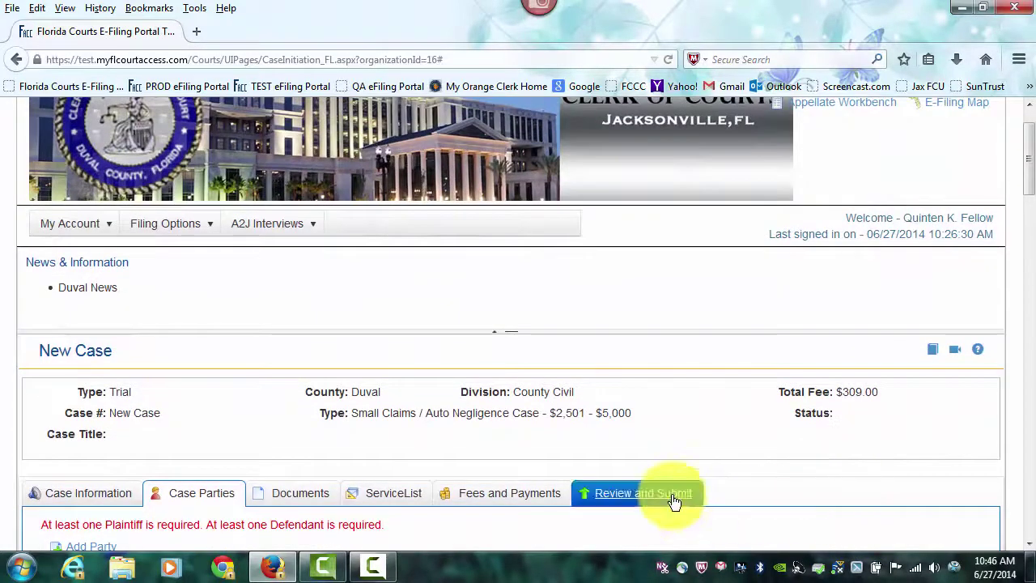
# Step: Submit from Review and Submit, triggering the missing Initial Small Claims Complaint error
pyautogui.click(670, 494)
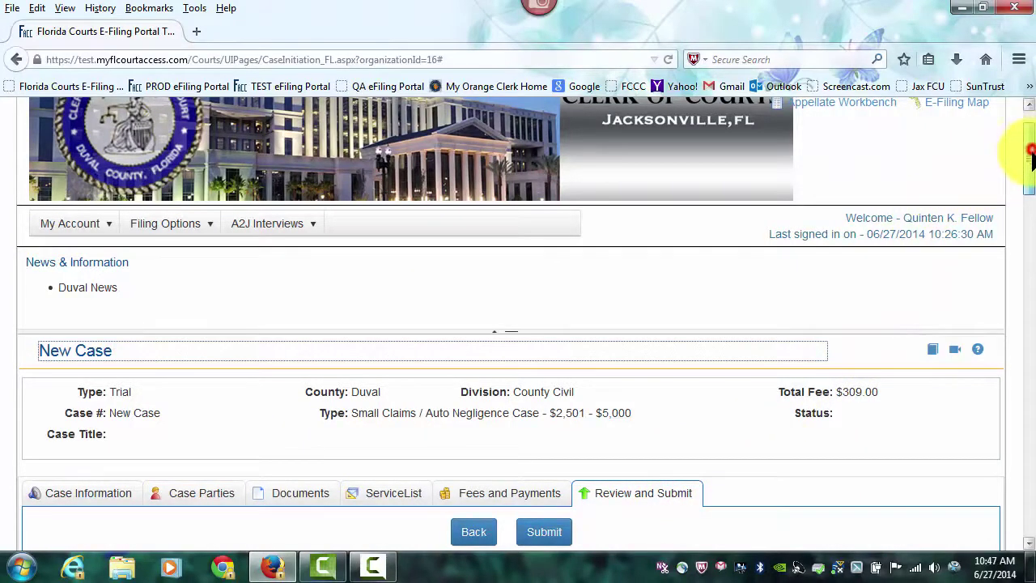
pyautogui.moveTo(1027, 153); pyautogui.dragTo(1029, 357)
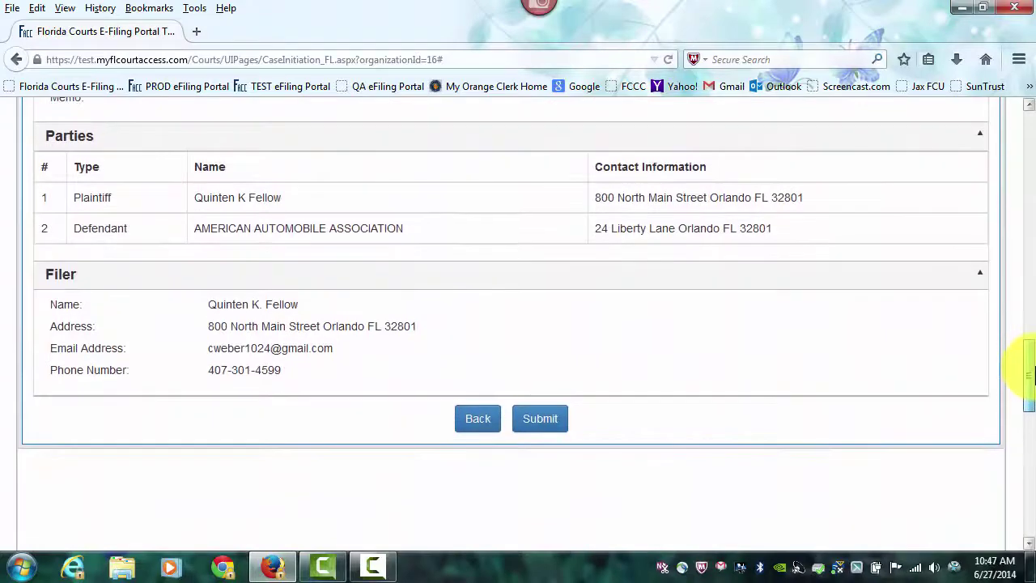
pyautogui.click(542, 418)
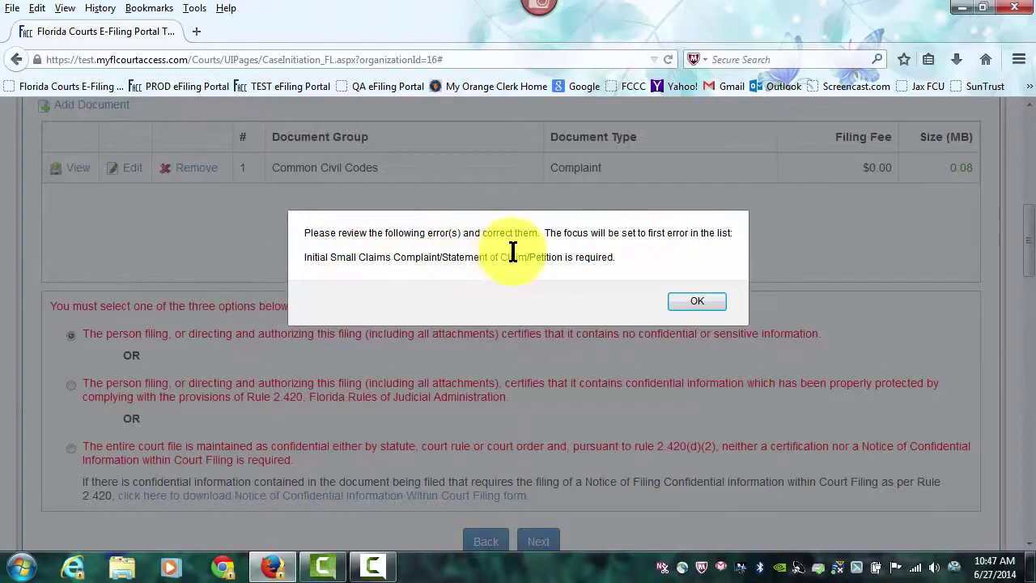
# Step: Add a document of type Initial Small Claims Complaint/Statement of Claim/Petition, found by searching 'Statement'
pyautogui.click(697, 298)
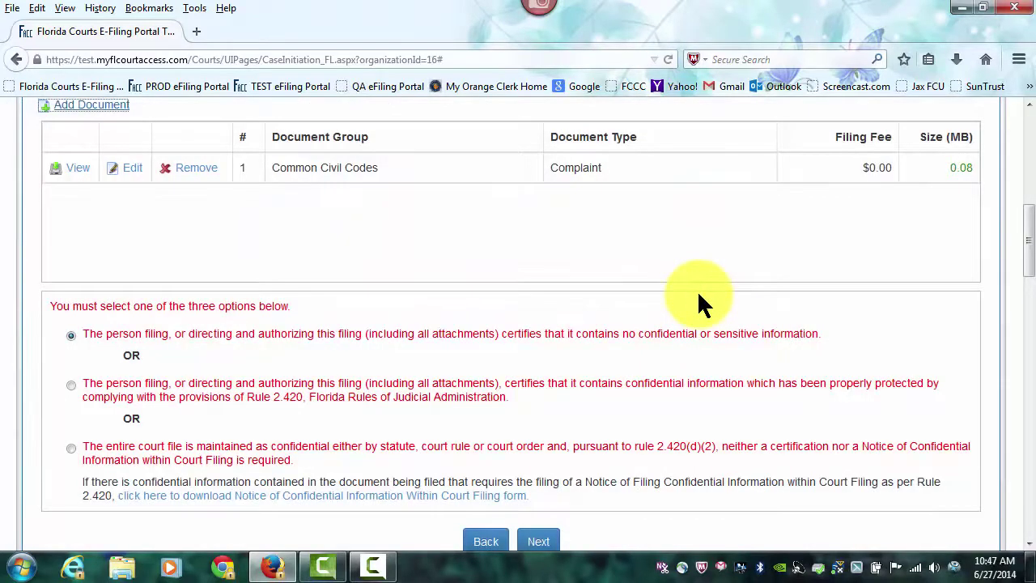
pyautogui.scroll(2, 244, 214)
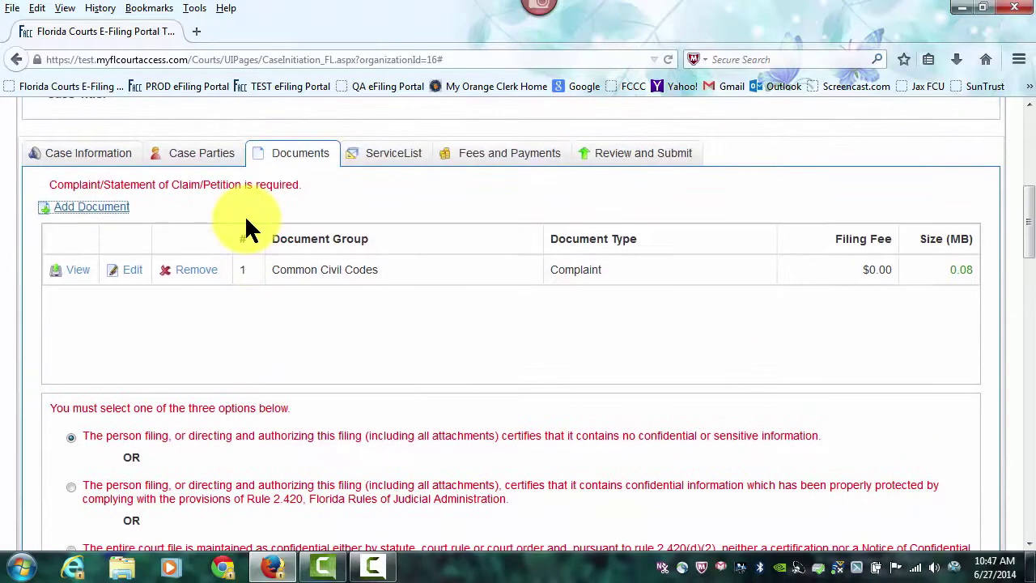
pyautogui.click(94, 207)
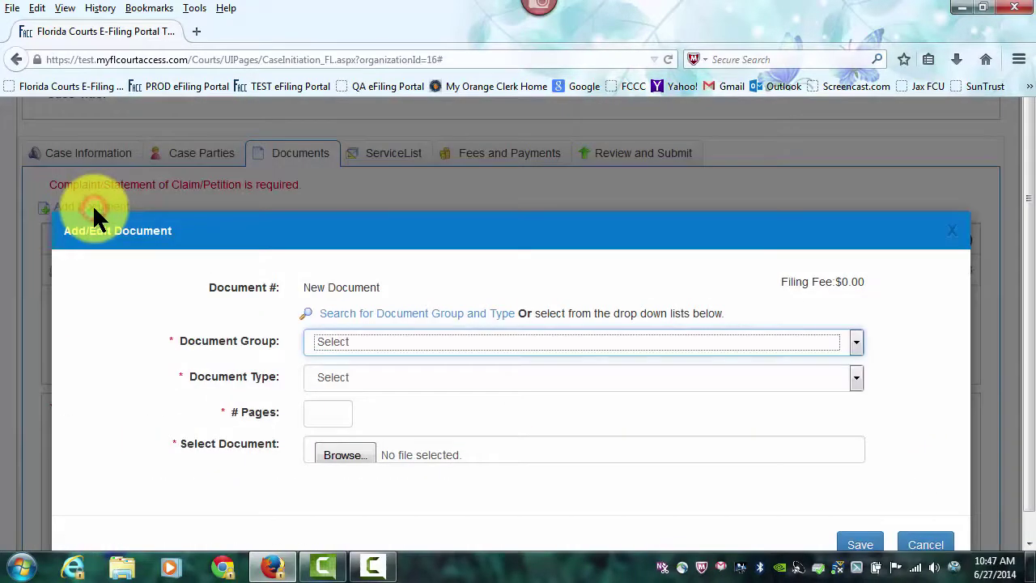
pyautogui.click(383, 318)
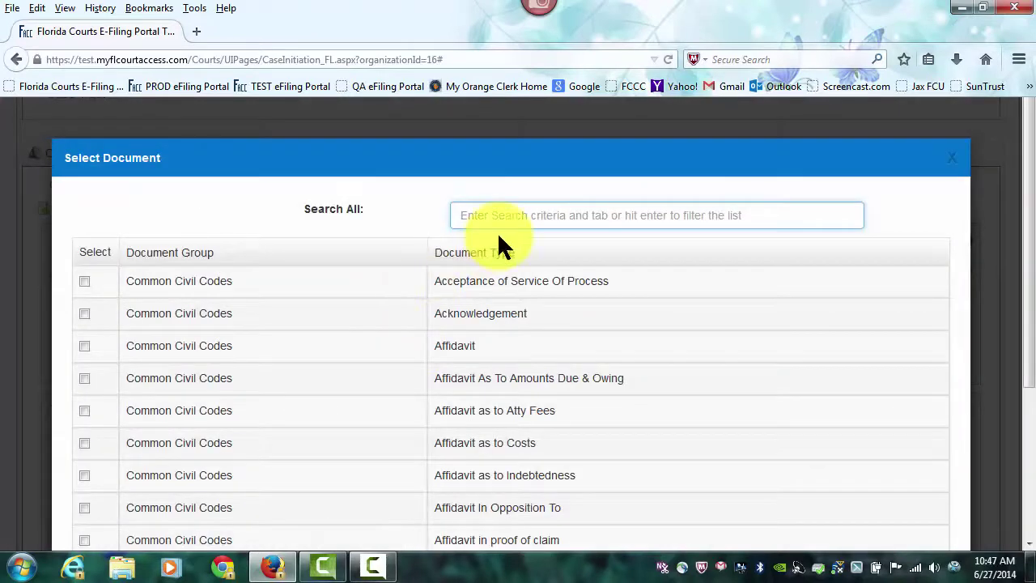
pyautogui.write('Statement')
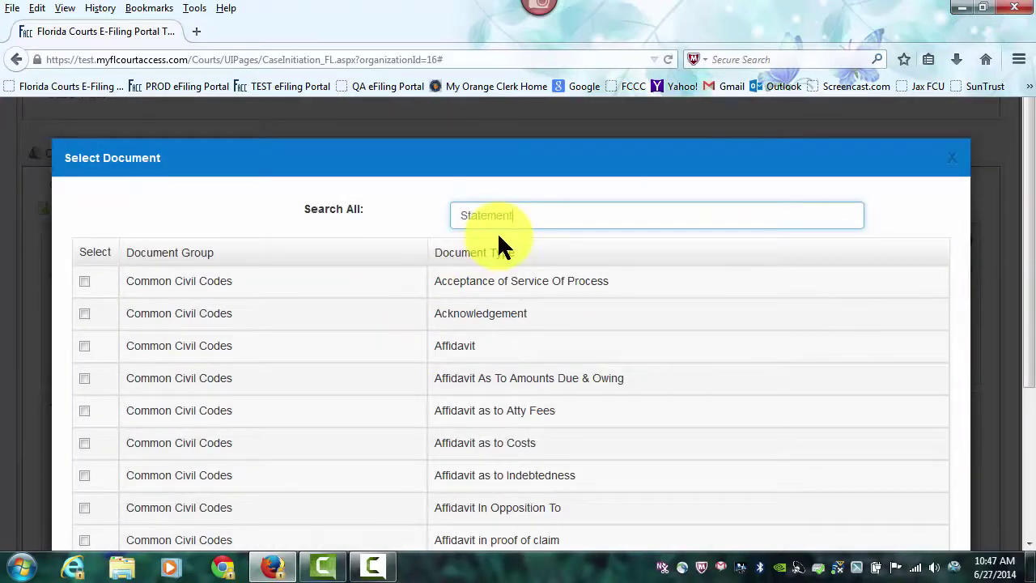
pyautogui.press('Tab')
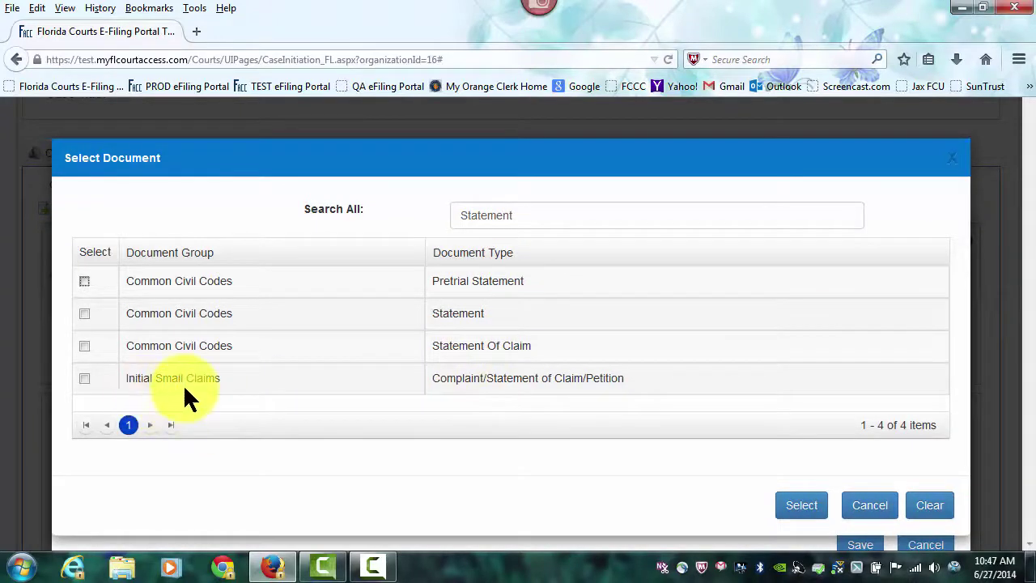
pyautogui.click(84, 380)
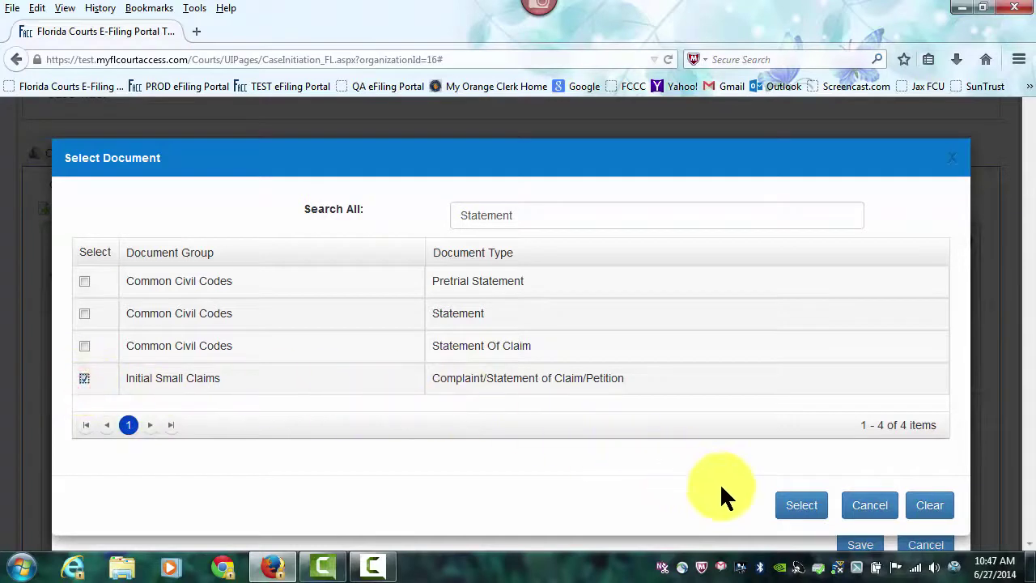
pyautogui.click(799, 504)
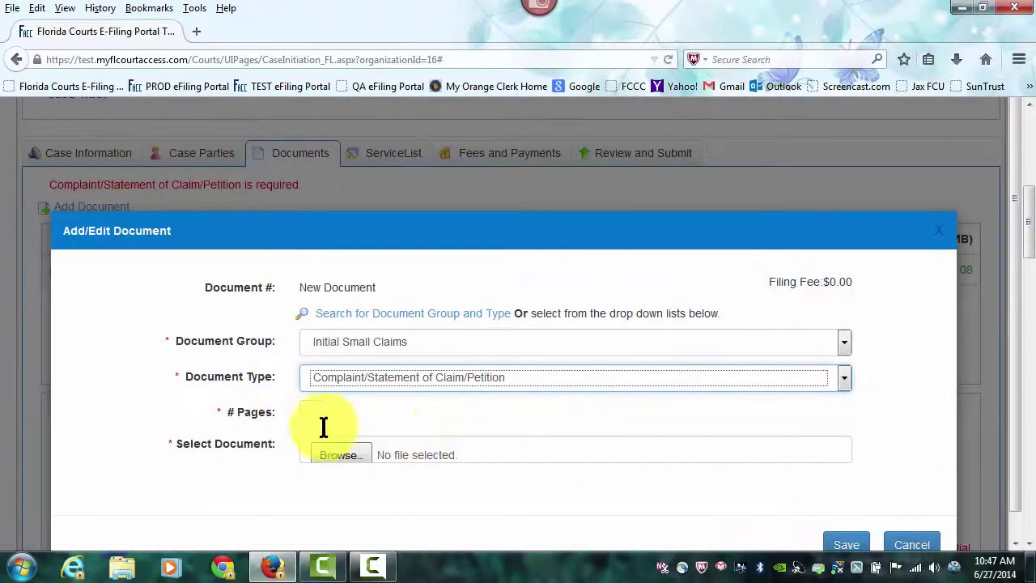
# Step: Give it 1 page, attach Answer and Counterclaim.pdf, and save the document entry
pyautogui.click(315, 420)
pyautogui.write('1')
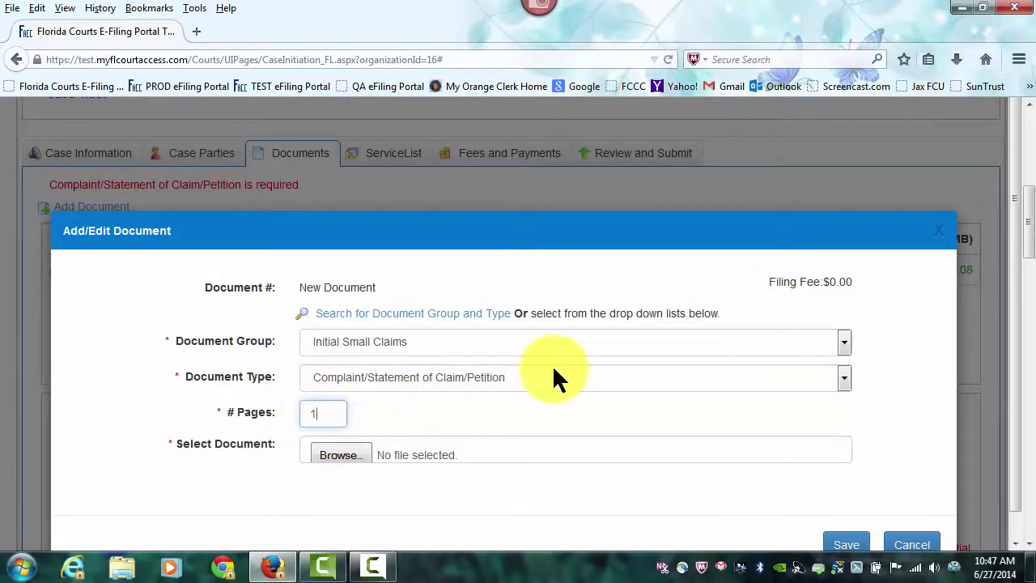
pyautogui.click(343, 429)
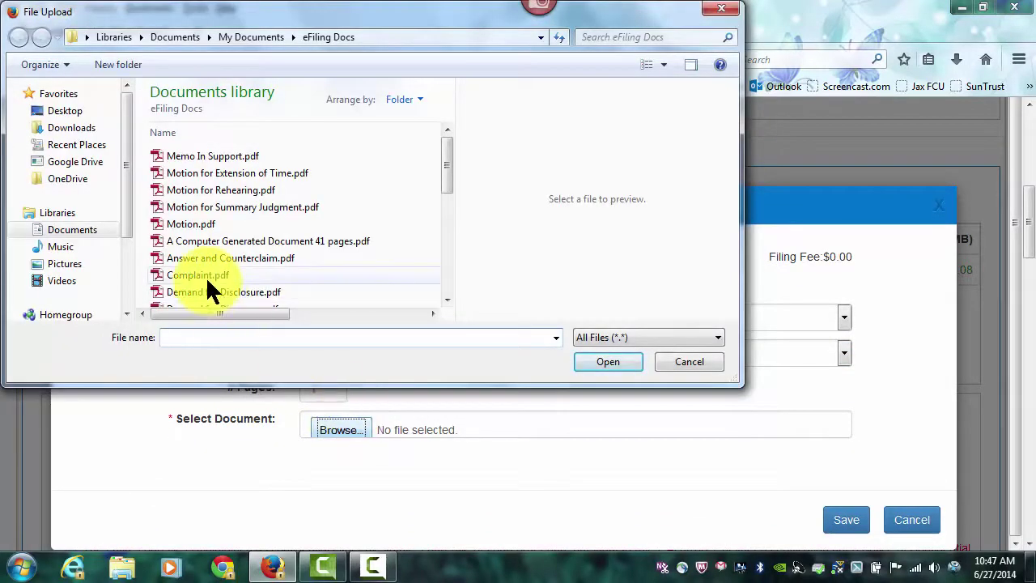
pyautogui.click(209, 260)
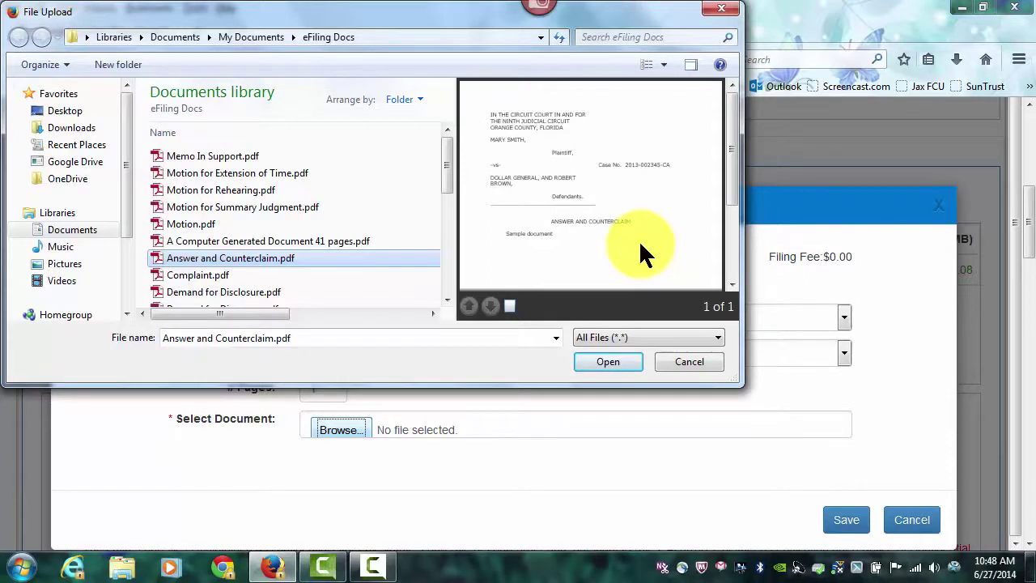
pyautogui.click(632, 363)
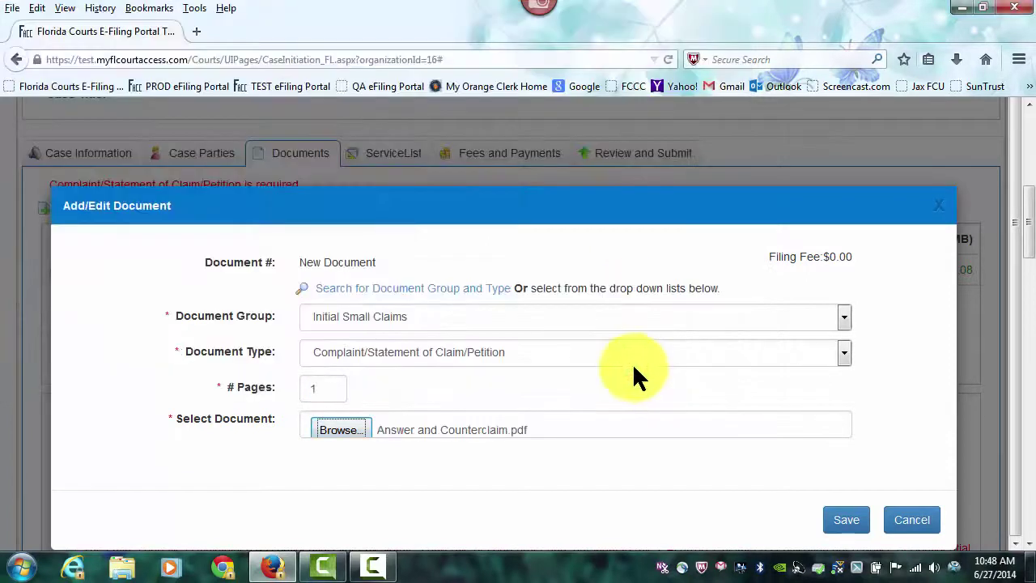
pyautogui.click(837, 522)
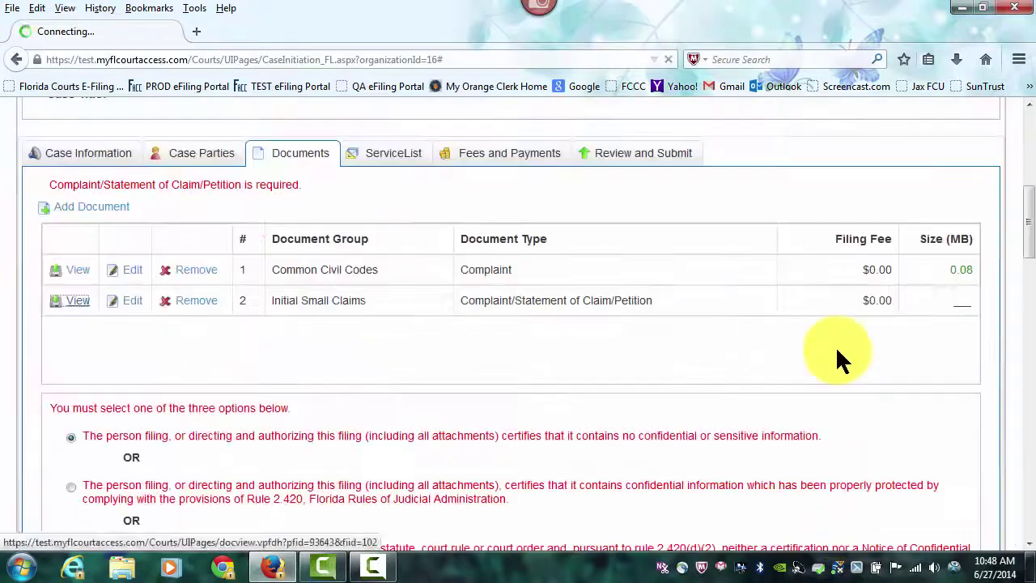
# Step: Submit both documents from Review and Submit with the $309.00 MasterCard total
pyautogui.scroll(-2, 837, 352)
pyautogui.scroll(-3, 837, 352)
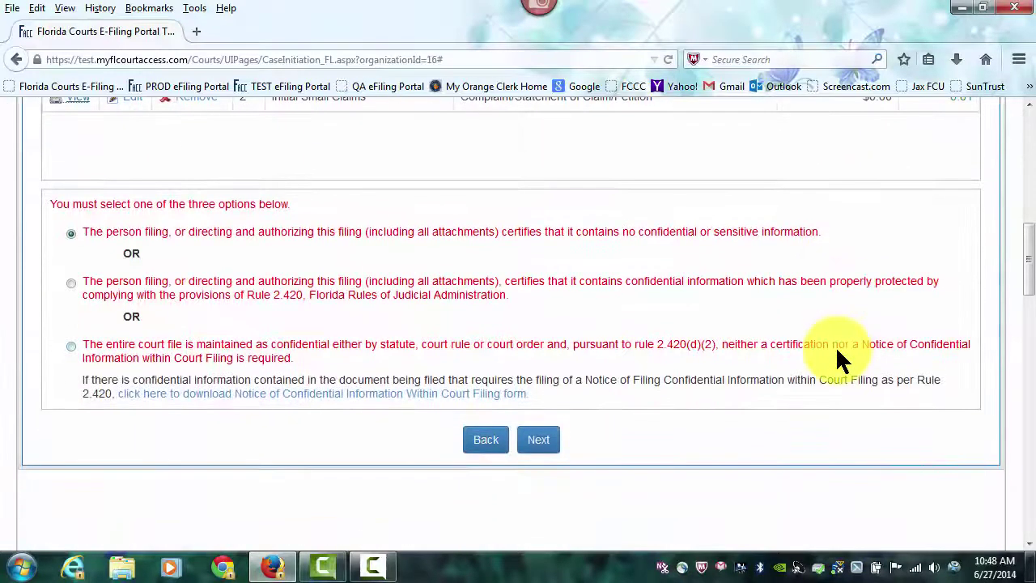
pyautogui.click(539, 440)
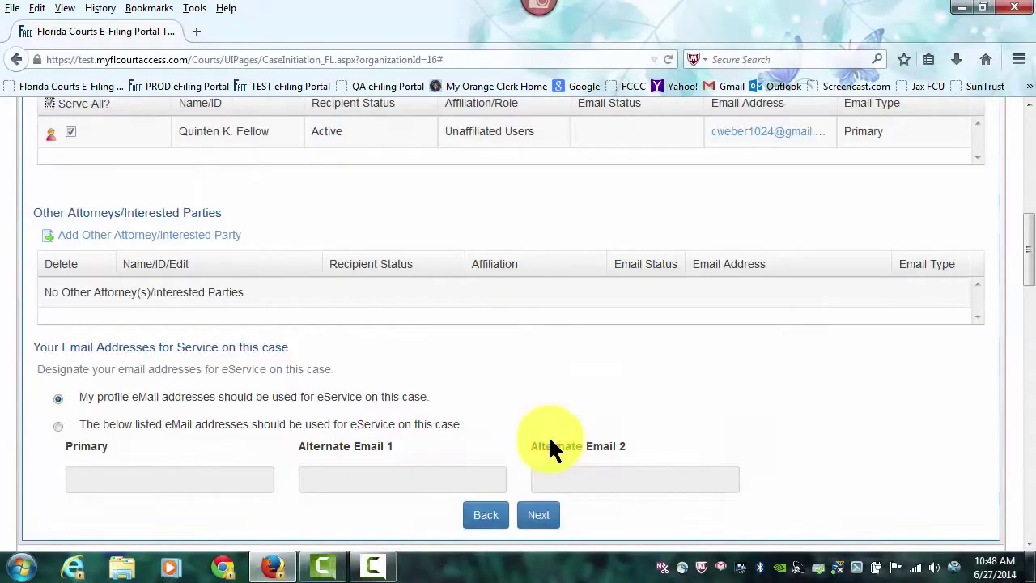
pyautogui.scroll(2, 779, 441)
pyautogui.scroll(6, 779, 430)
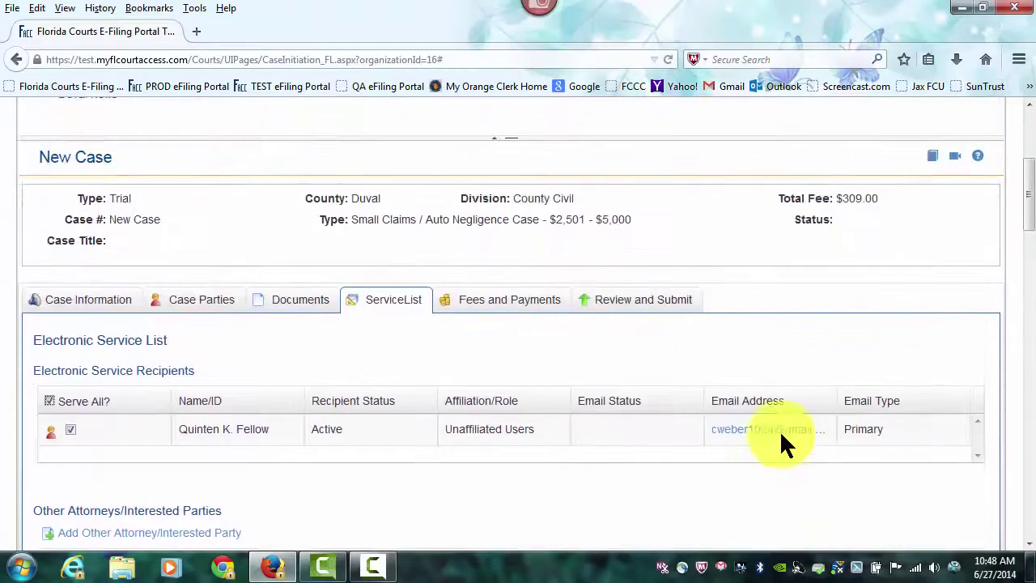
pyautogui.click(684, 312)
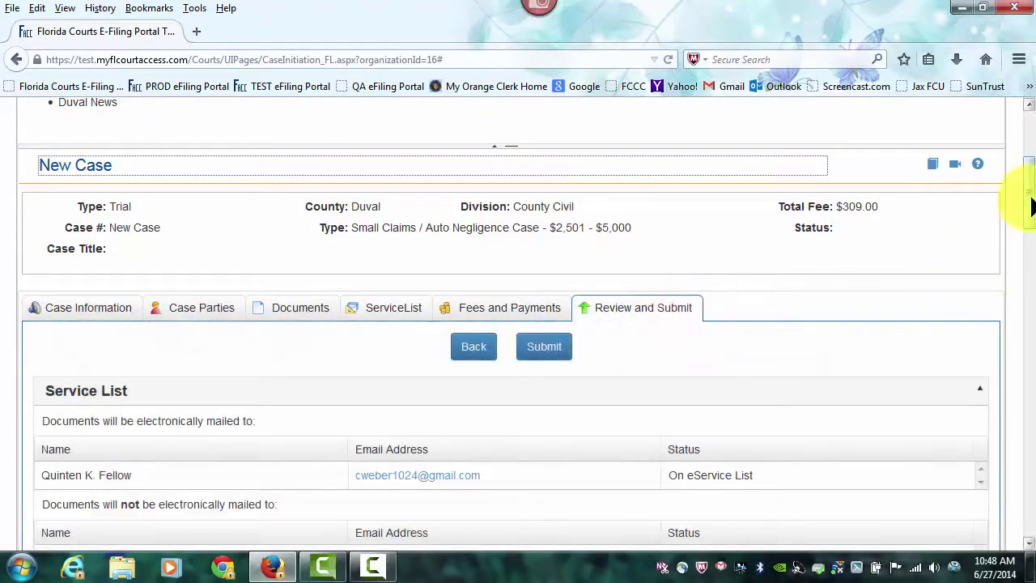
pyautogui.moveTo(1025, 202); pyautogui.dragTo(1029, 397)
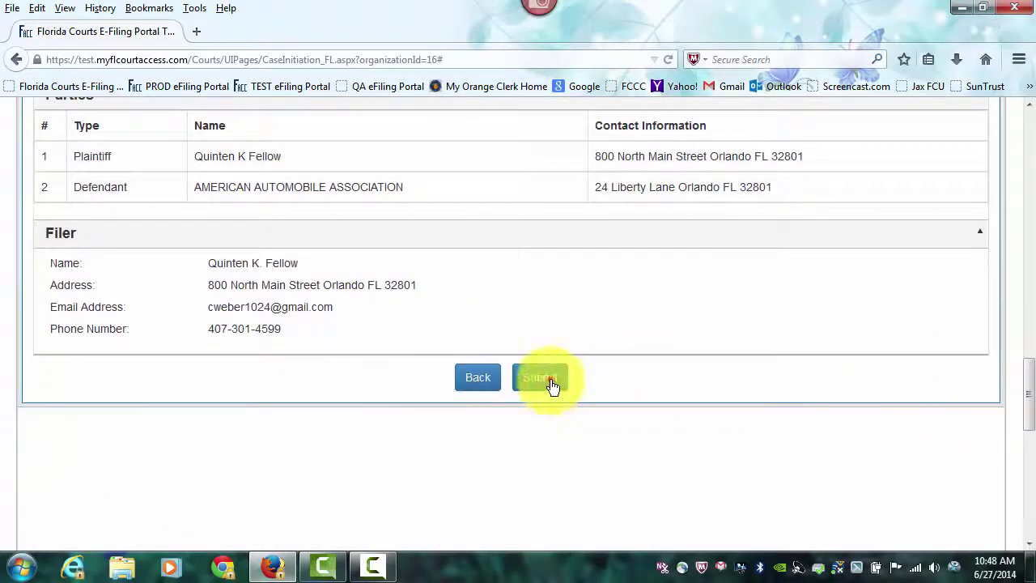
pyautogui.click(551, 381)
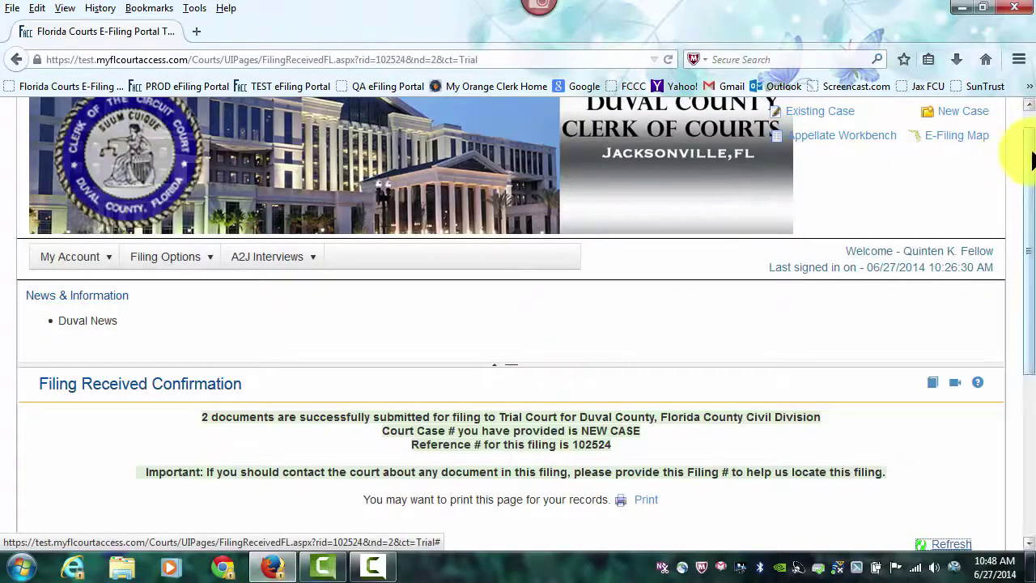
# Step: Refresh Recent Filings to show the new Duval filing as Received, then go to the Email Log
pyautogui.moveTo(1032, 160); pyautogui.dragTo(1032, 308)
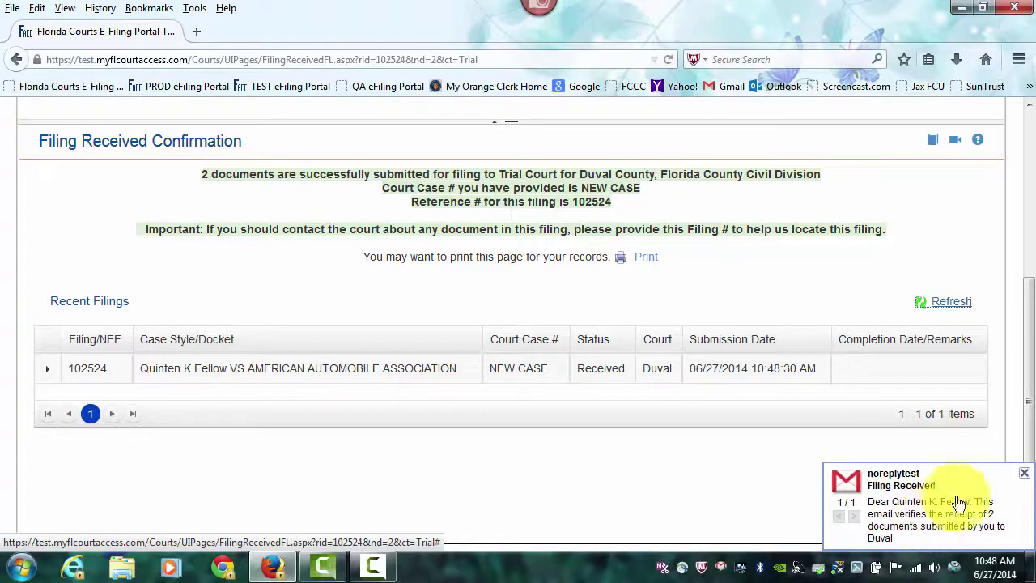
pyautogui.click(1030, 371)
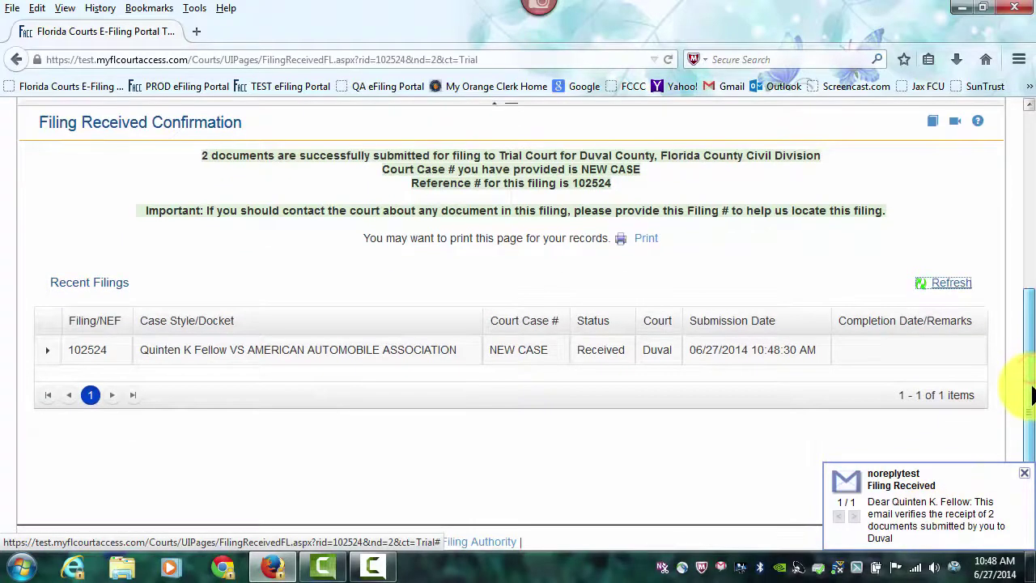
pyautogui.click(952, 286)
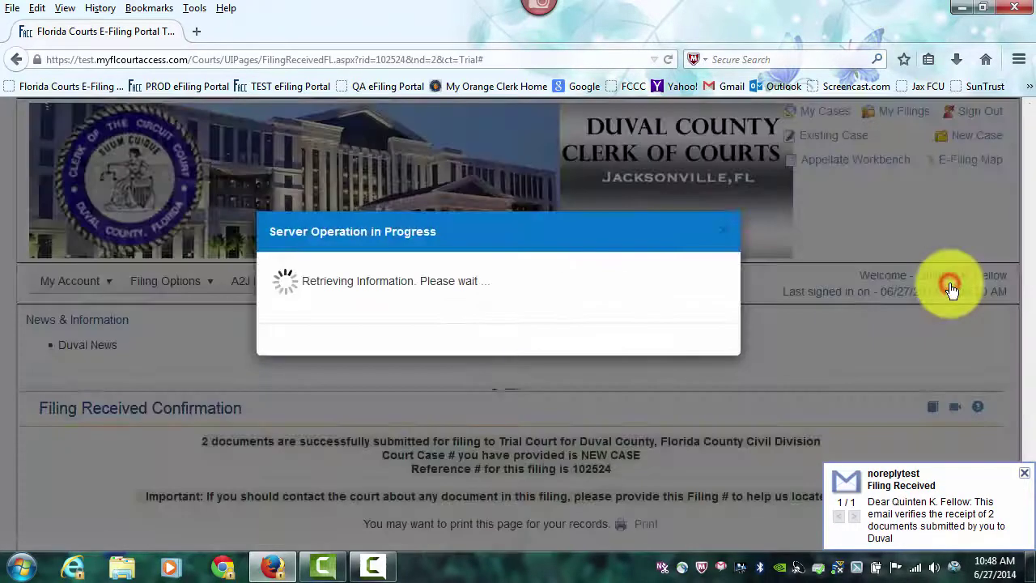
pyautogui.moveTo(48, 257)
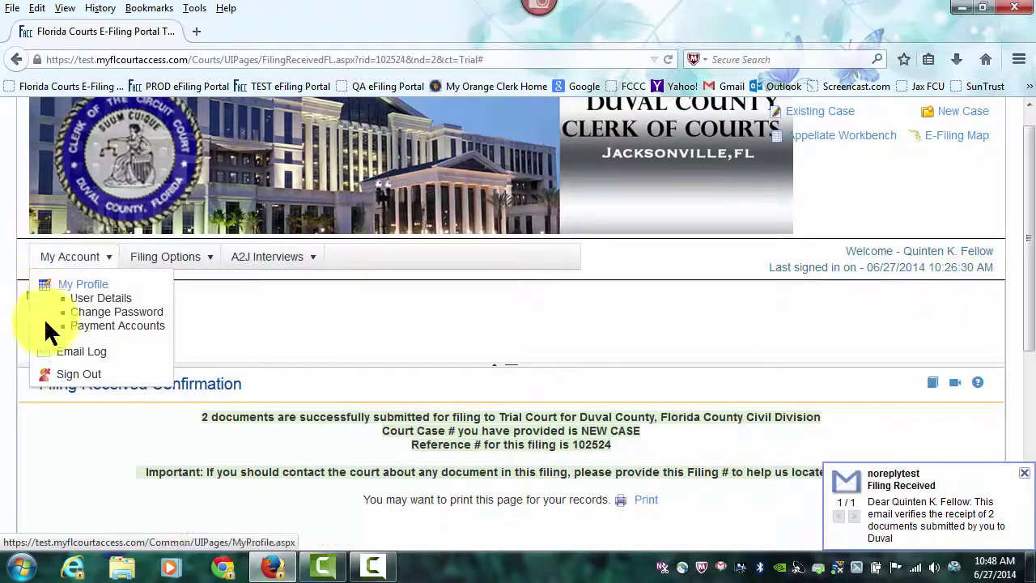
pyautogui.click(94, 356)
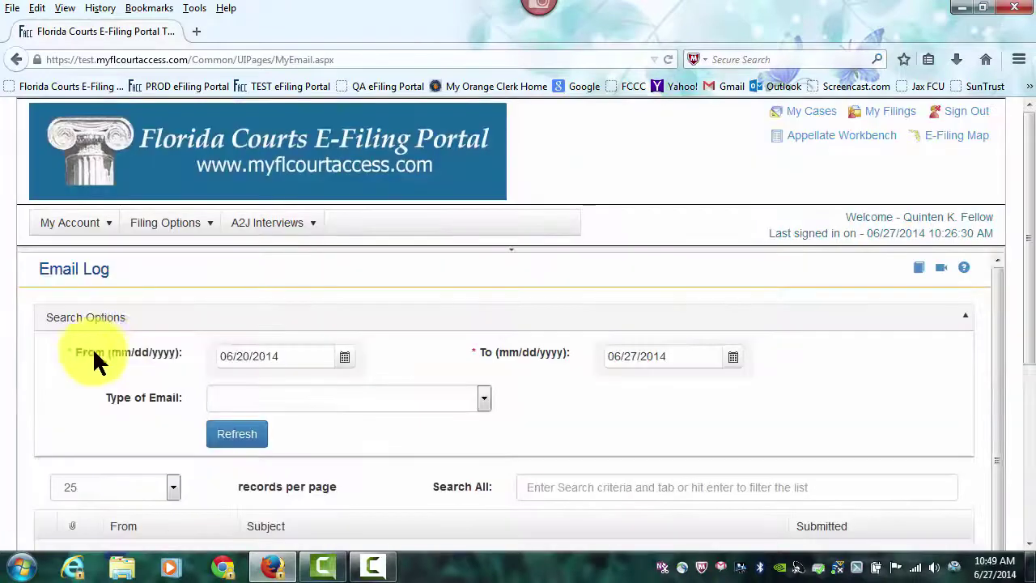
# Step: Review the Filing Received email and the service email listing Complaint.pdf and Answer and Counterclaim.pdf
pyautogui.moveTo(1029, 150); pyautogui.dragTo(1028, 219)
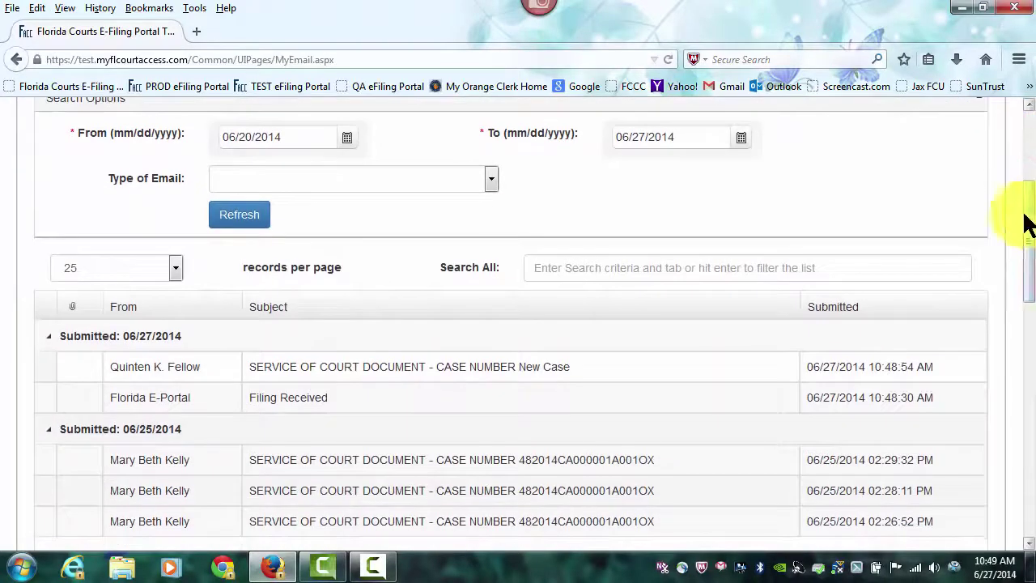
pyautogui.click(314, 400)
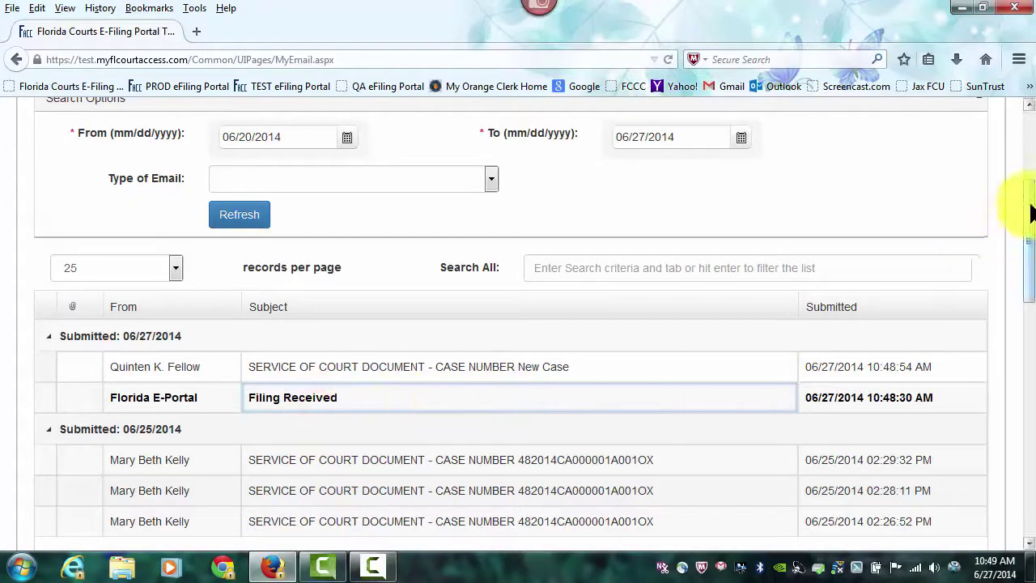
pyautogui.moveTo(1029, 212); pyautogui.dragTo(1025, 267)
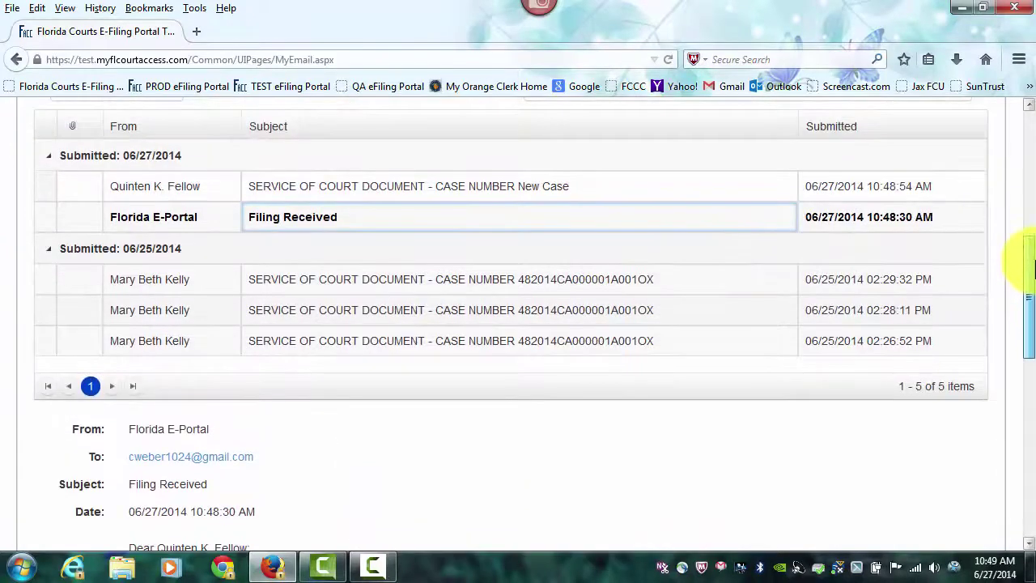
pyautogui.click(516, 186)
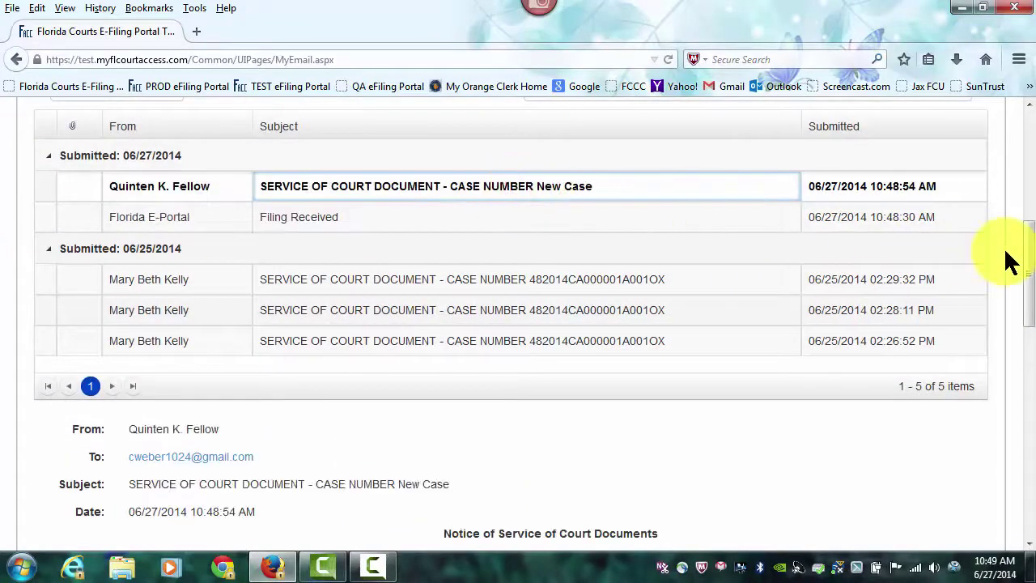
pyautogui.moveTo(1025, 251); pyautogui.dragTo(1021, 138)
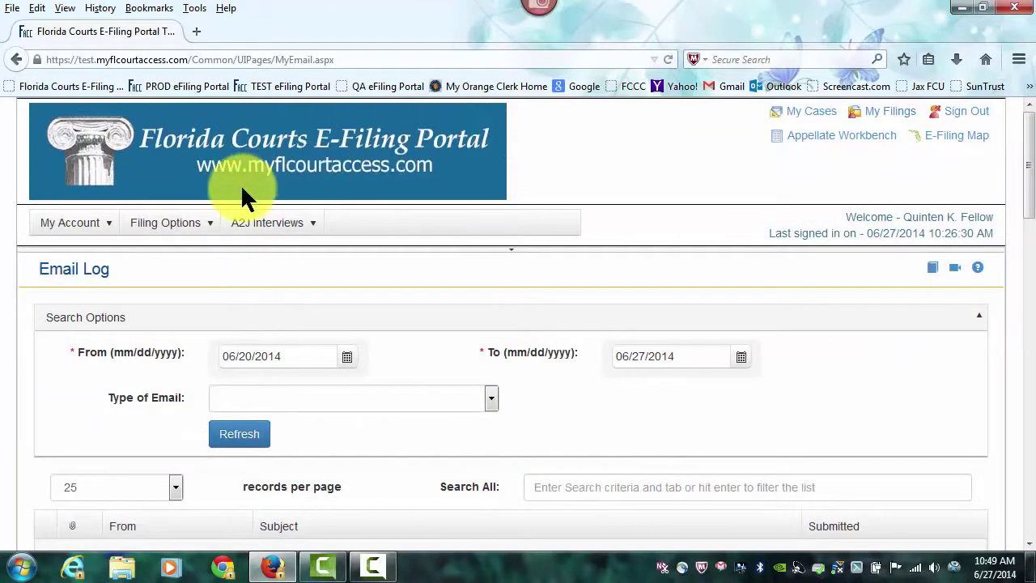
pyautogui.moveTo(116, 223)
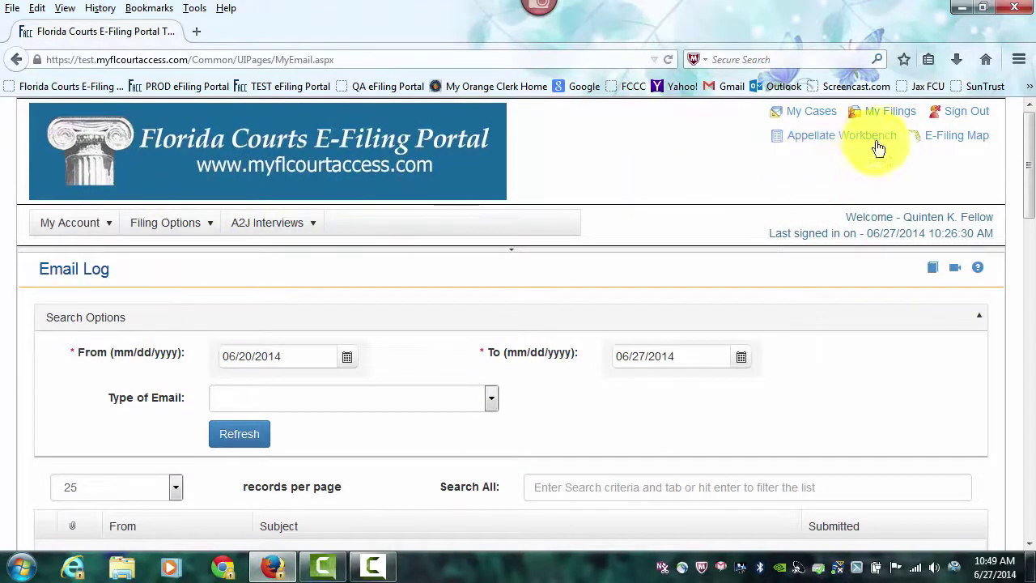
# Step: Check My Filings for the Duval filing against AMERICAN AUTOMOBILE ASSOCIATION marked Pending Filing
pyautogui.click(896, 115)
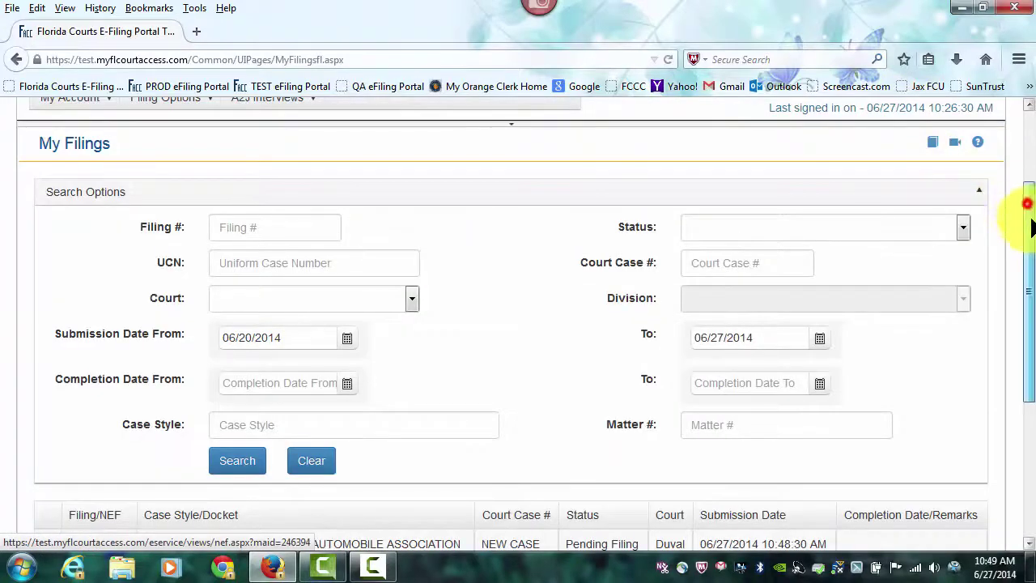
pyautogui.moveTo(1029, 217); pyautogui.dragTo(1029, 289)
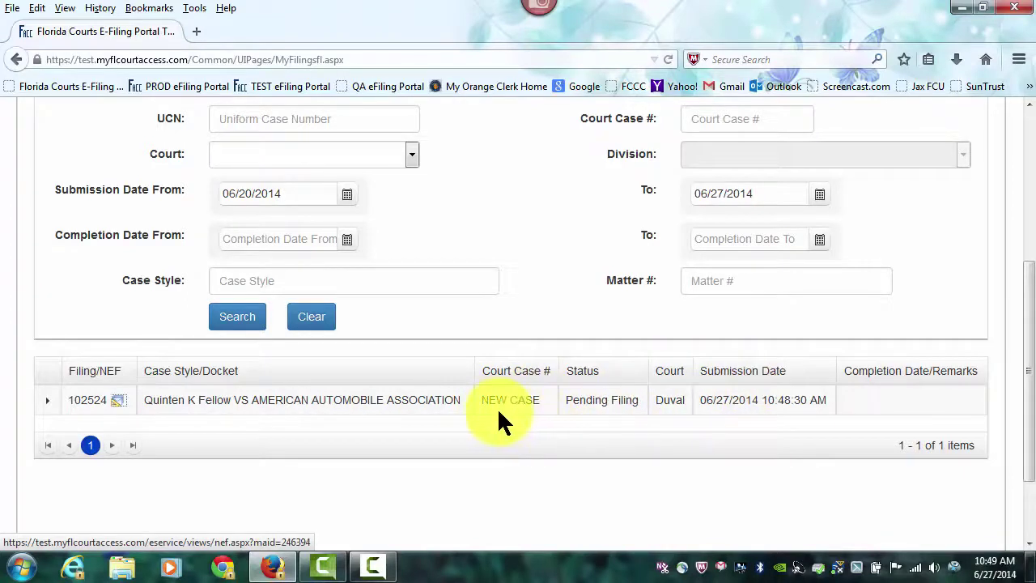
pyautogui.moveTo(1029, 411); pyautogui.dragTo(1024, 226)
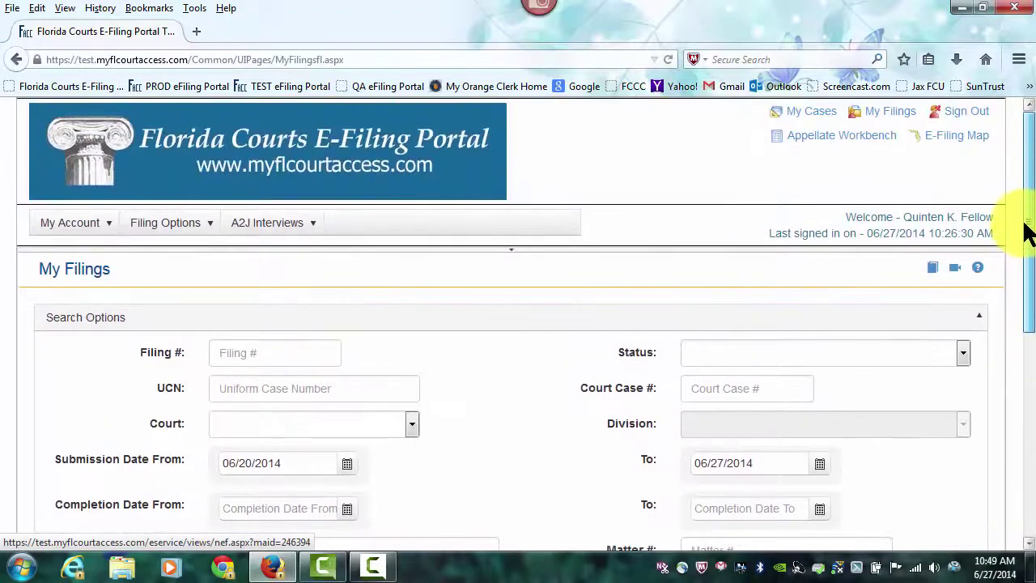
# Step: Confirm My Cases lists the new Duval case as Active, then go to the E-Filing Map
pyautogui.click(820, 119)
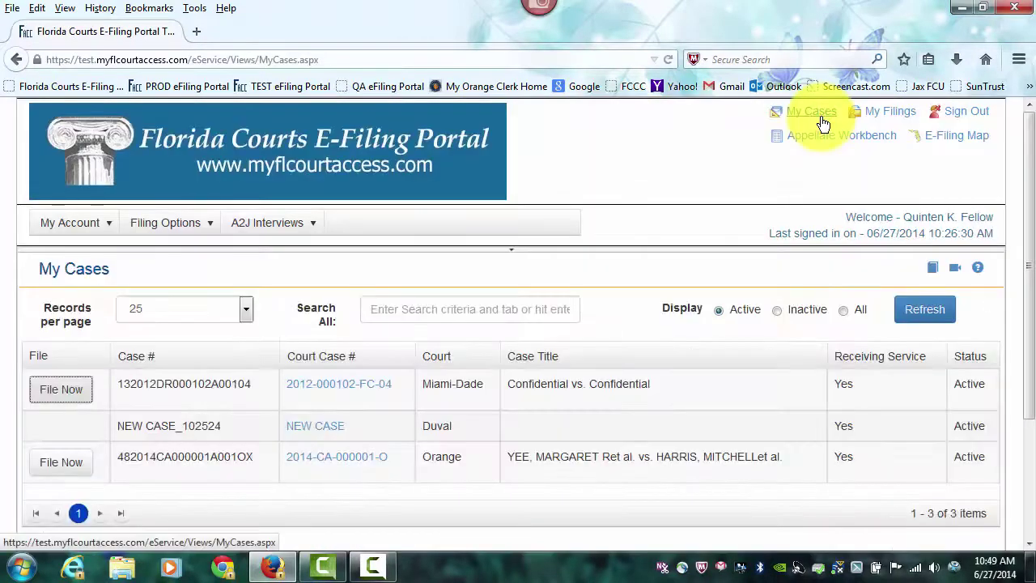
pyautogui.scroll(-2, 776, 308)
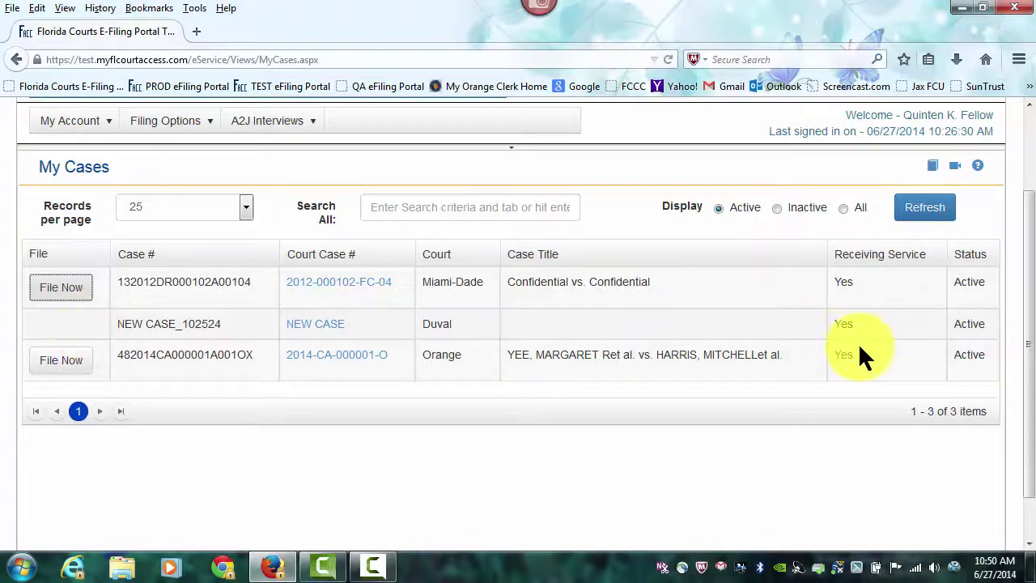
pyautogui.scroll(3, 860, 347)
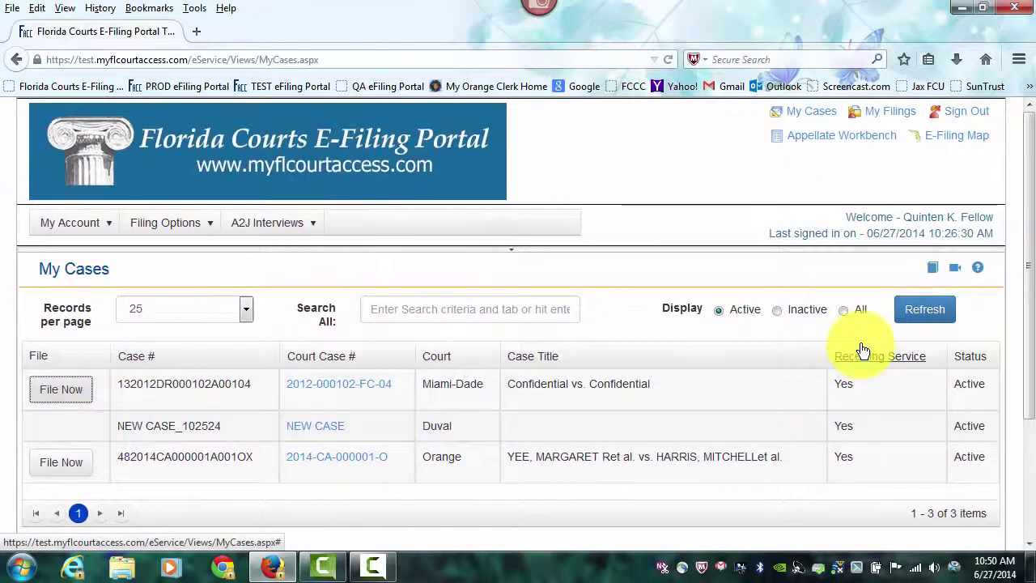
pyautogui.click(958, 140)
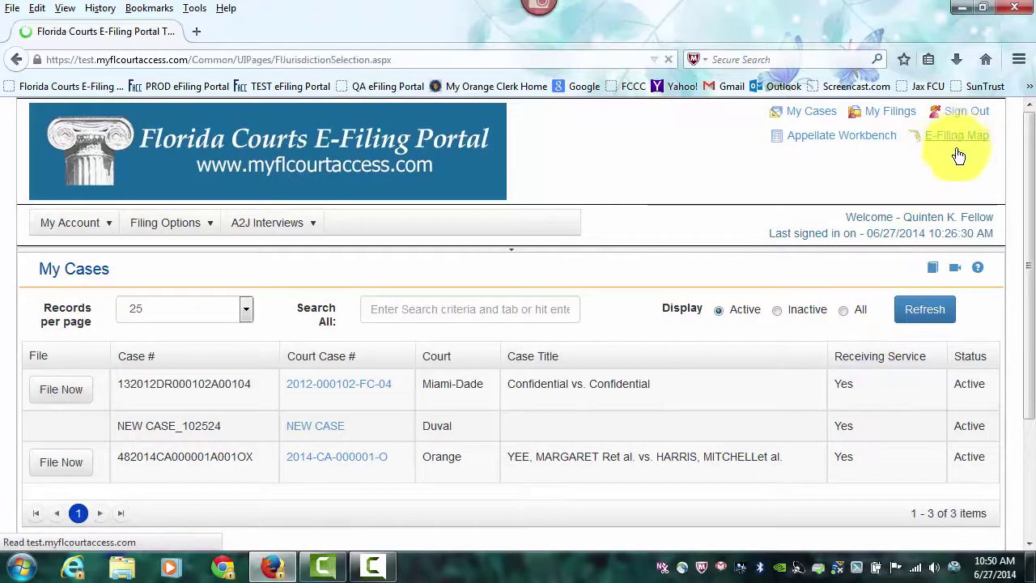